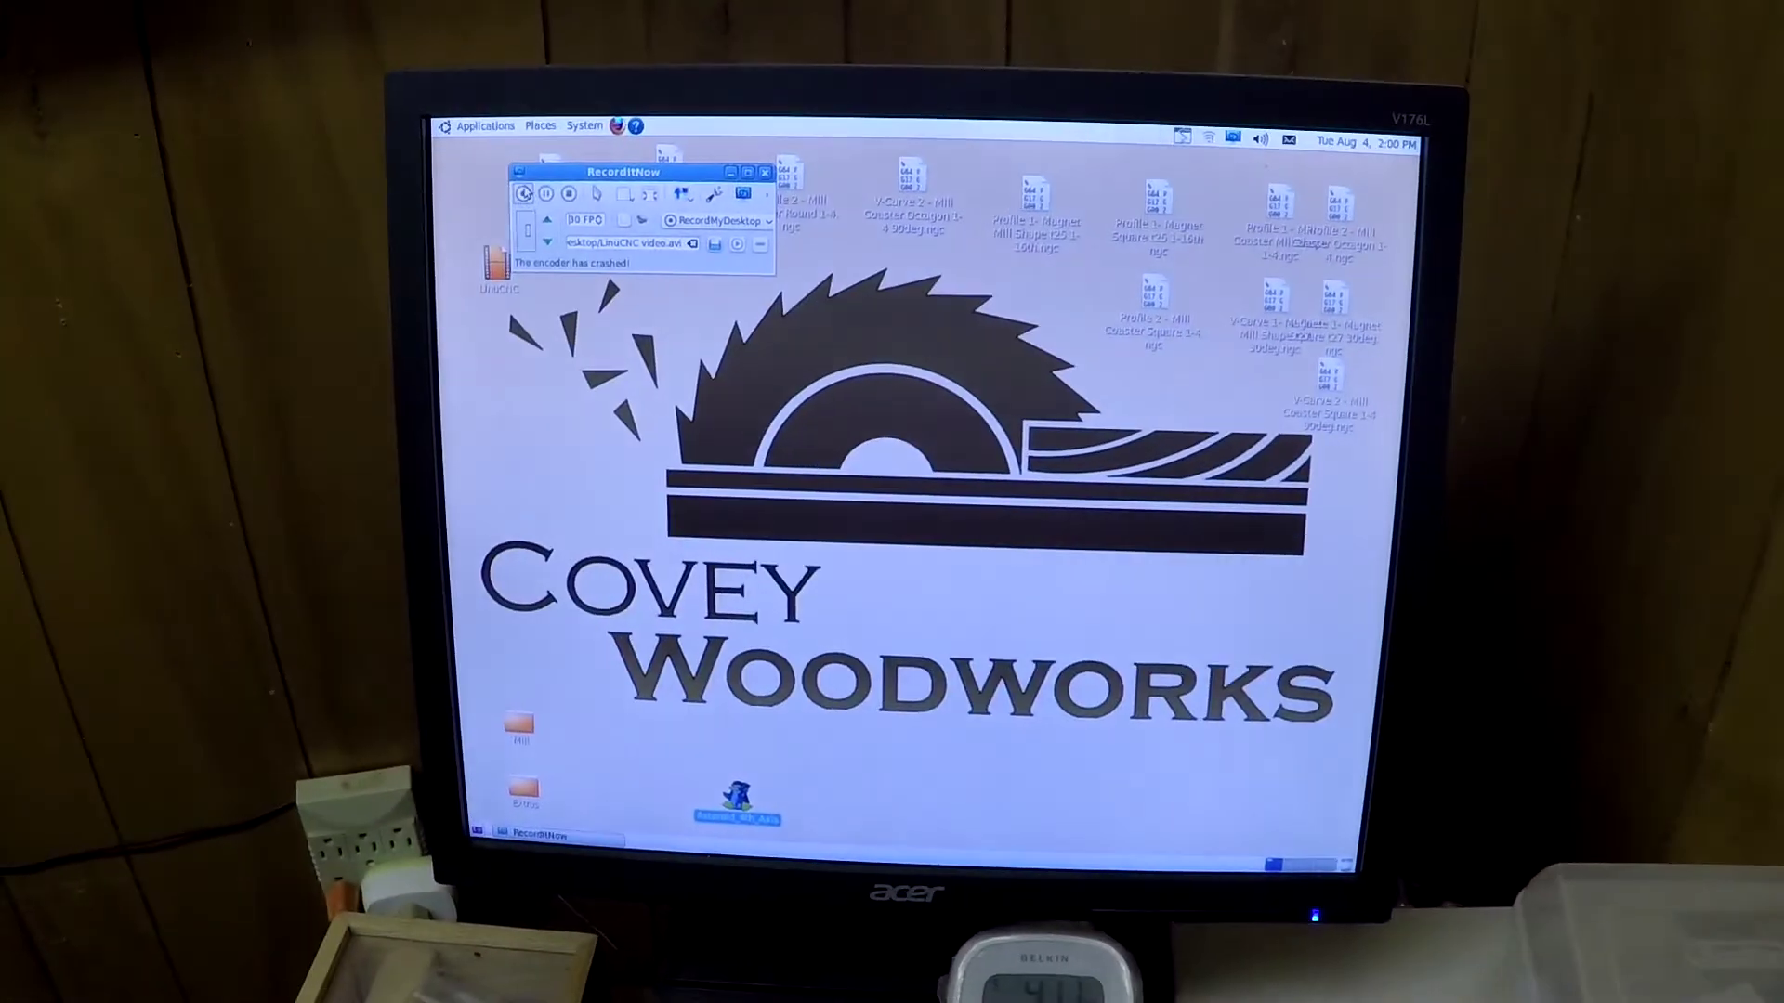
# Launch the Asteroid_4th_Axis machine configuration and maximize its AXIS window.
pyautogui.click(471, 290)
pyautogui.click(585, 299)
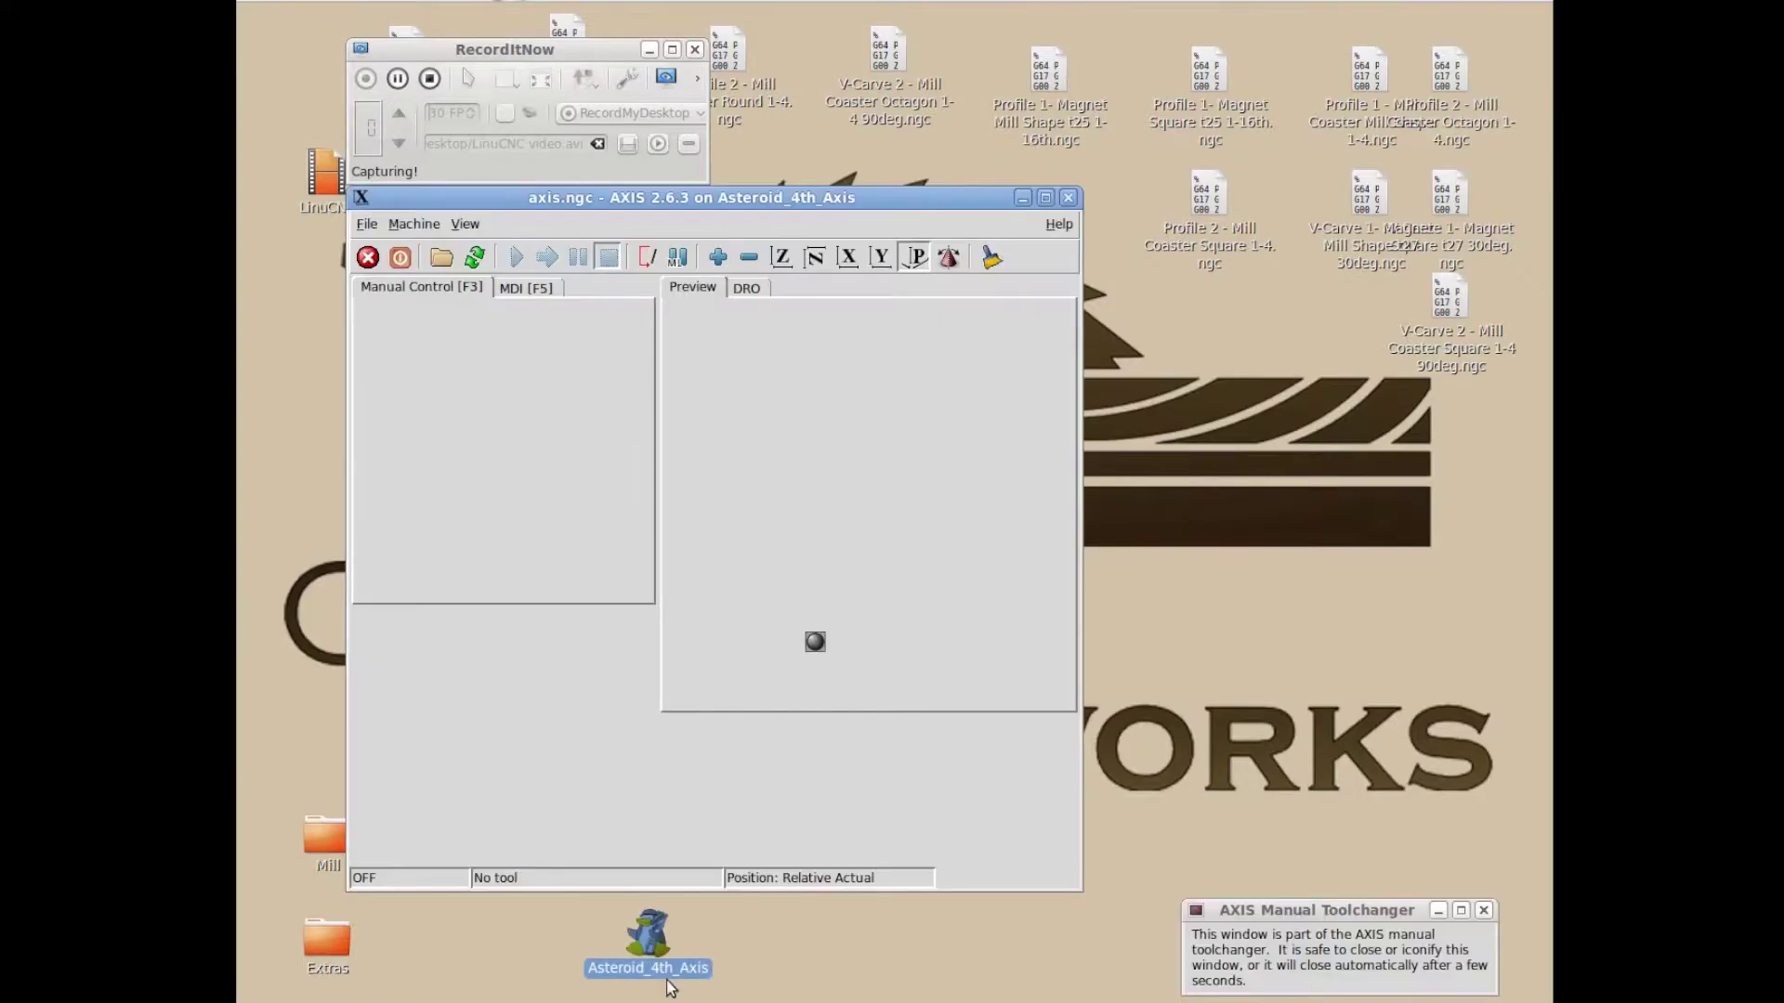
pyautogui.click(1045, 198)
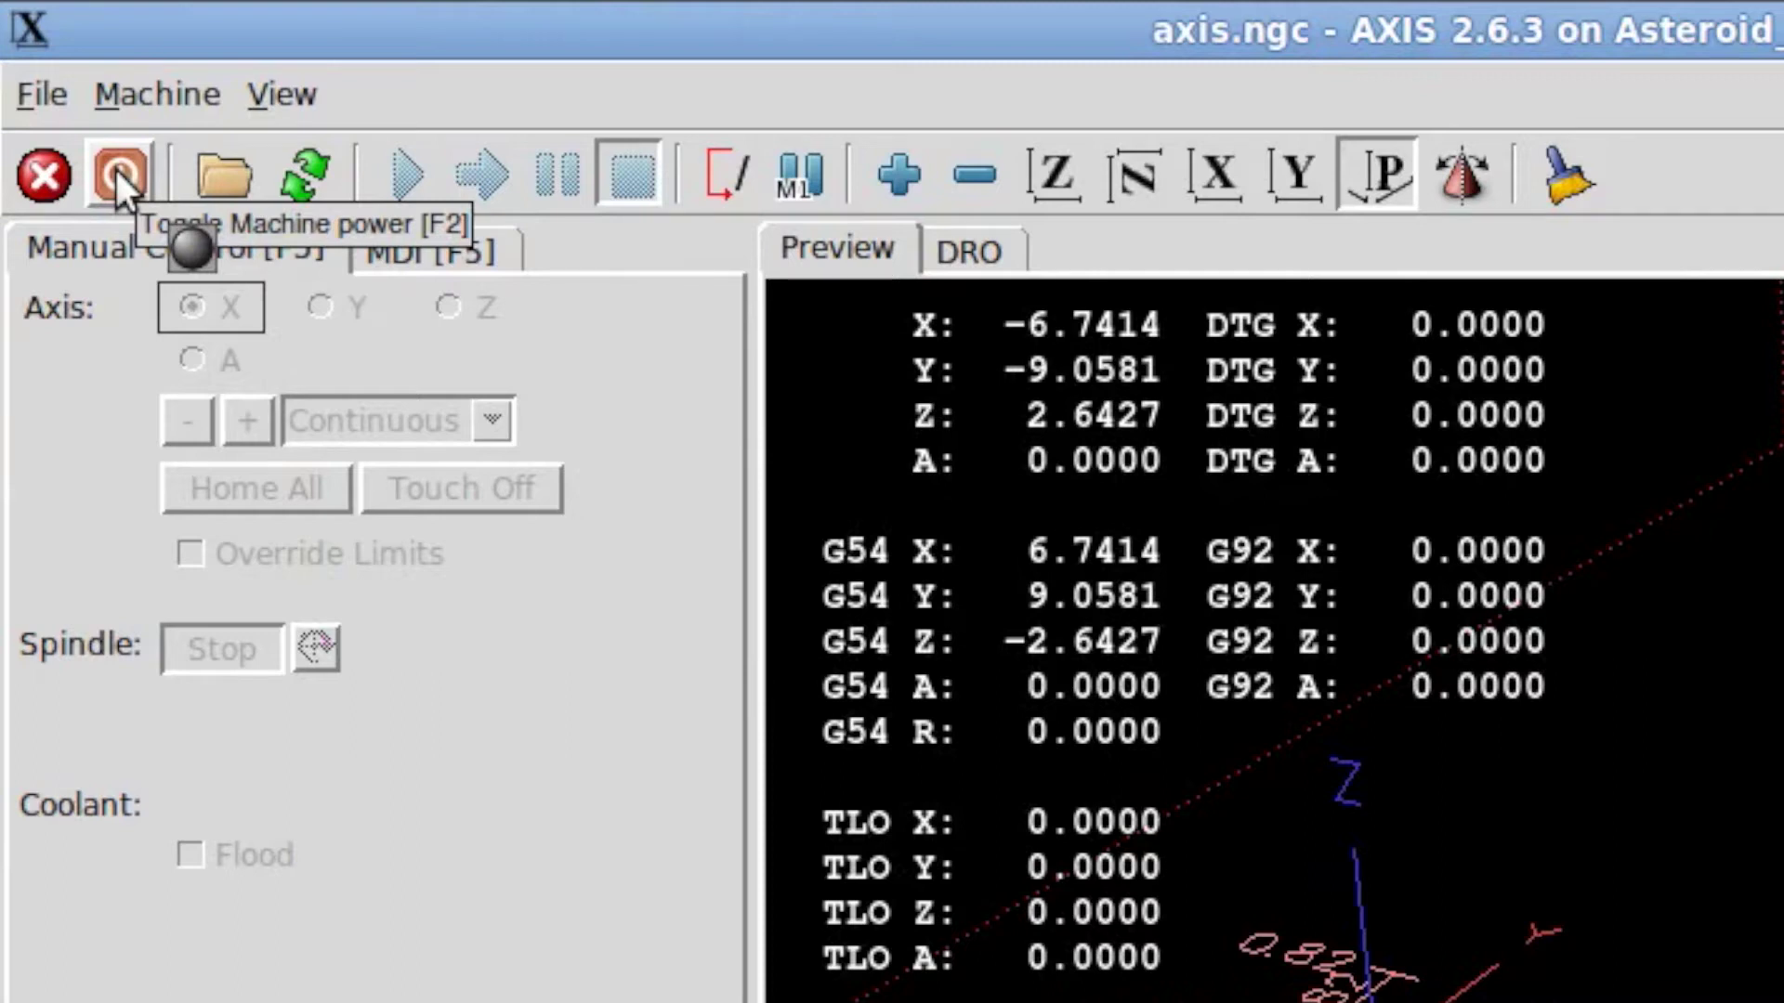
# Turn on the machine power and home all axes.
pyautogui.click(111, 191)
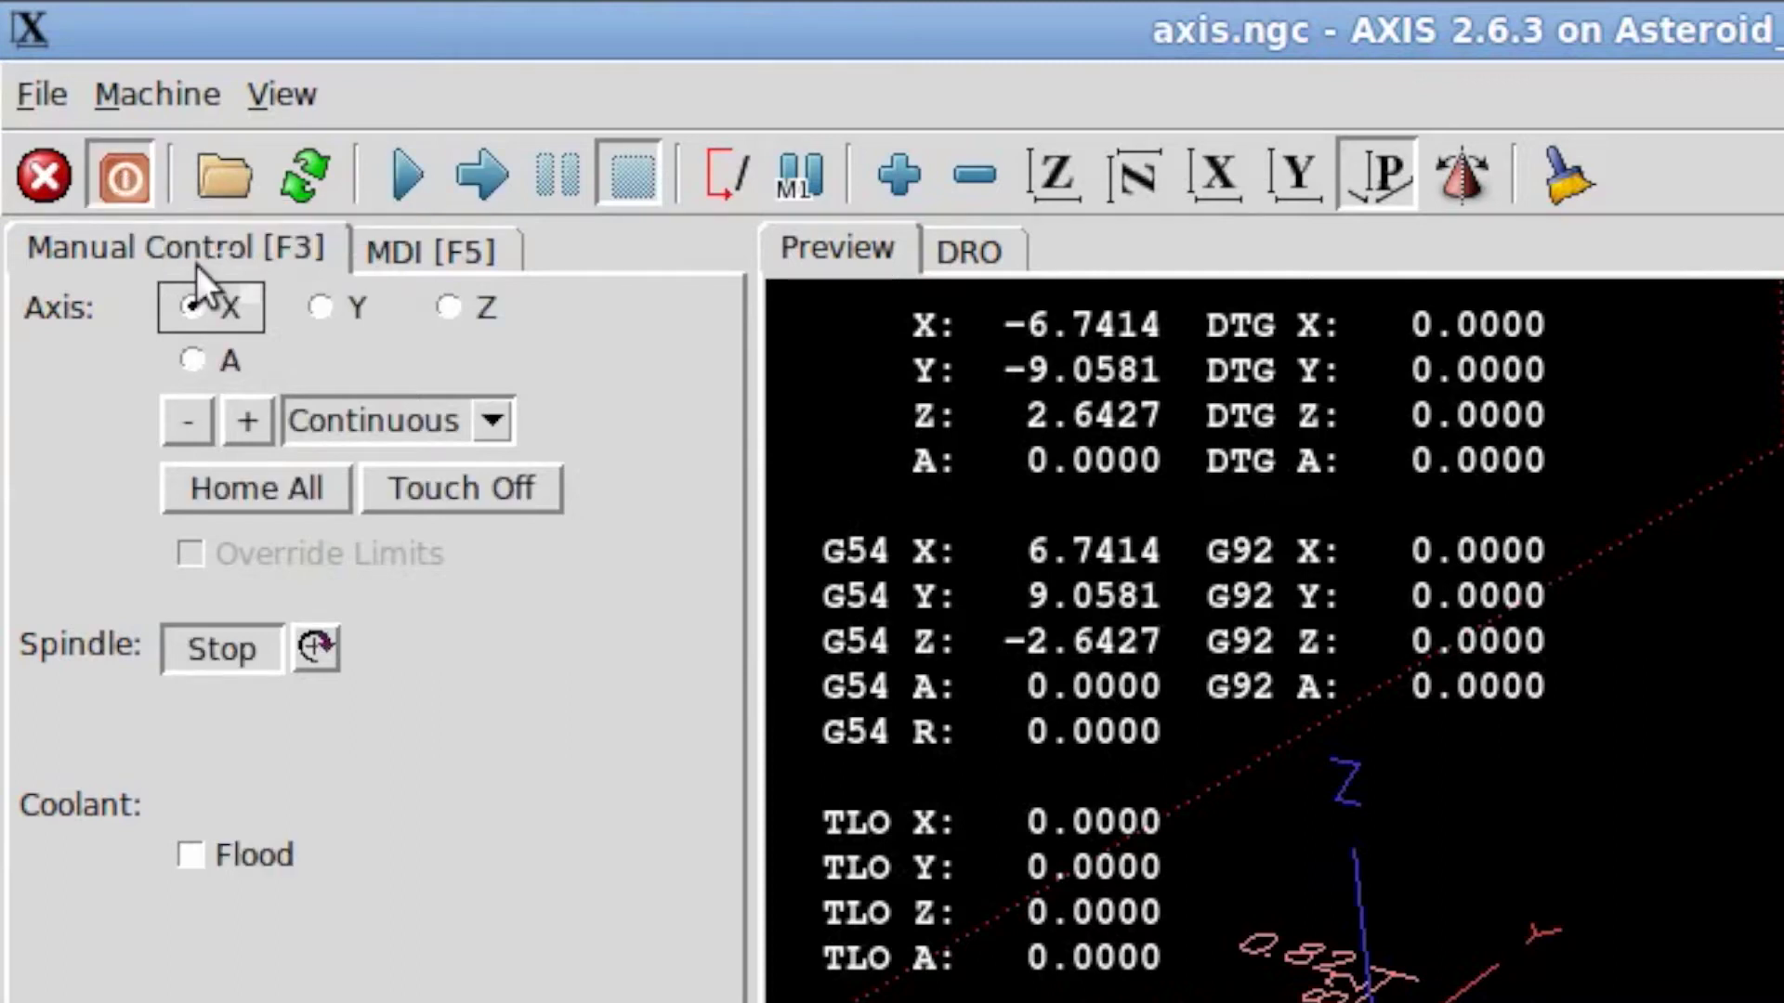
pyautogui.click(277, 493)
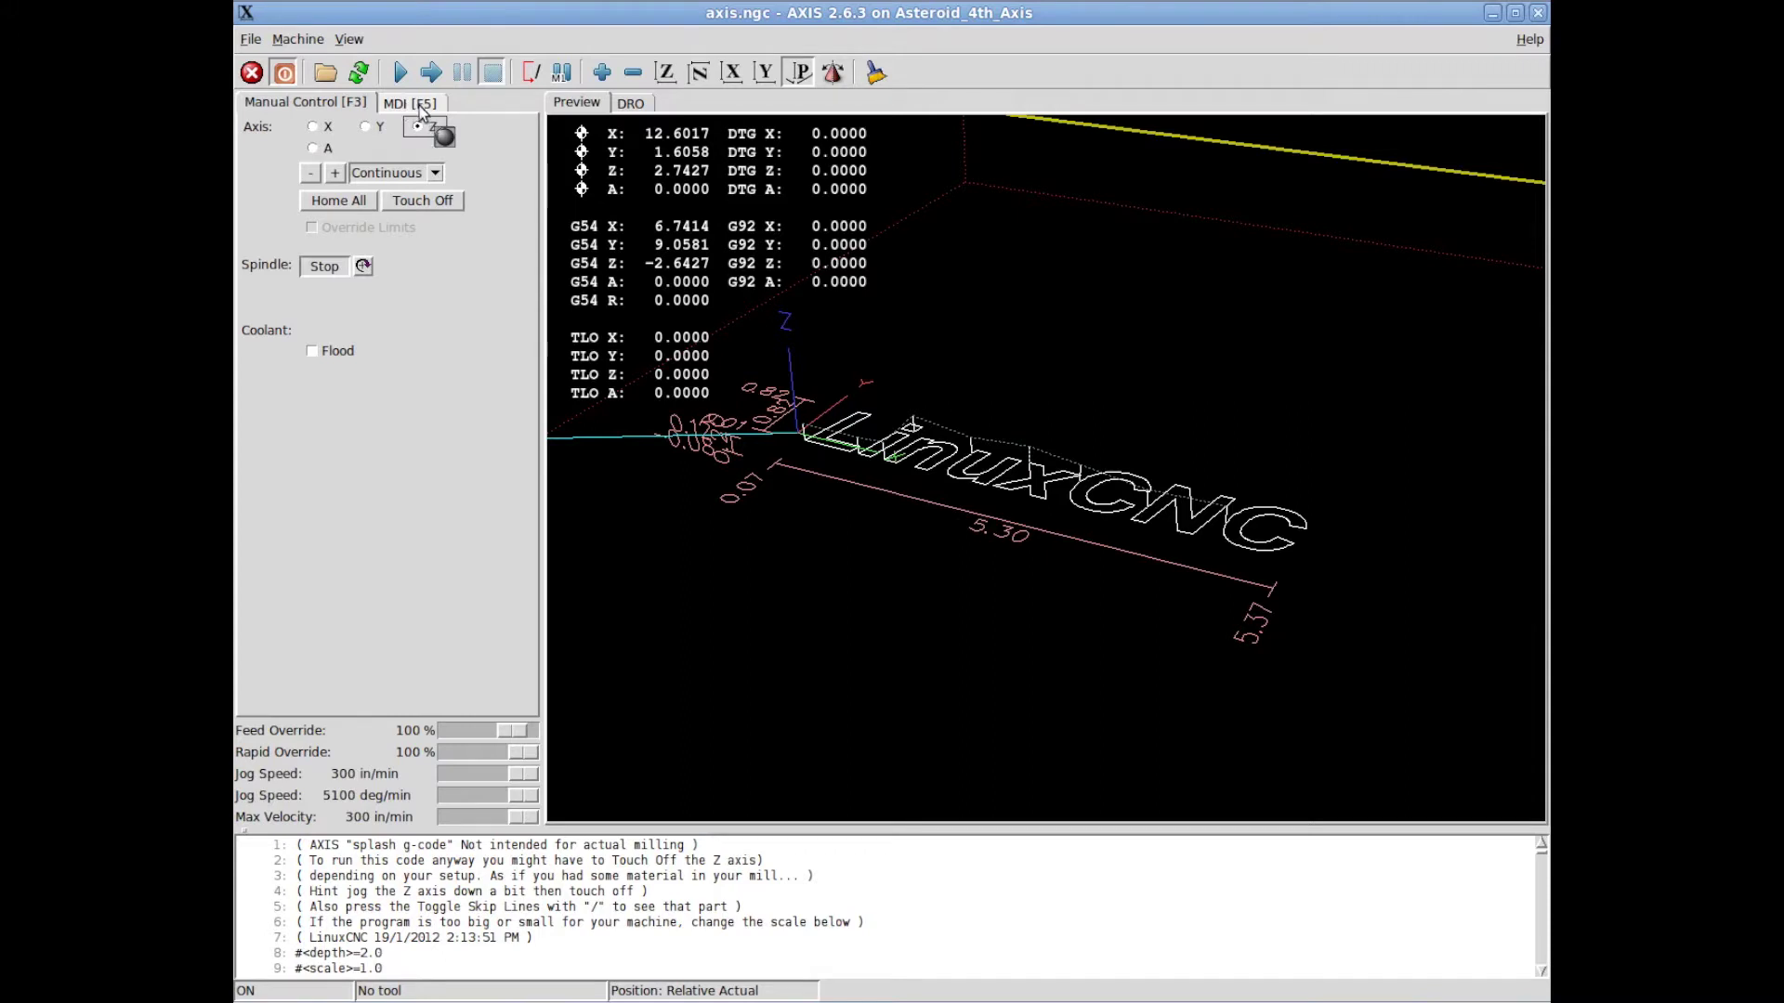
# Enter the MDI command g0x0y0 to send the machine to the X and Y work origin.
pyautogui.click(420, 107)
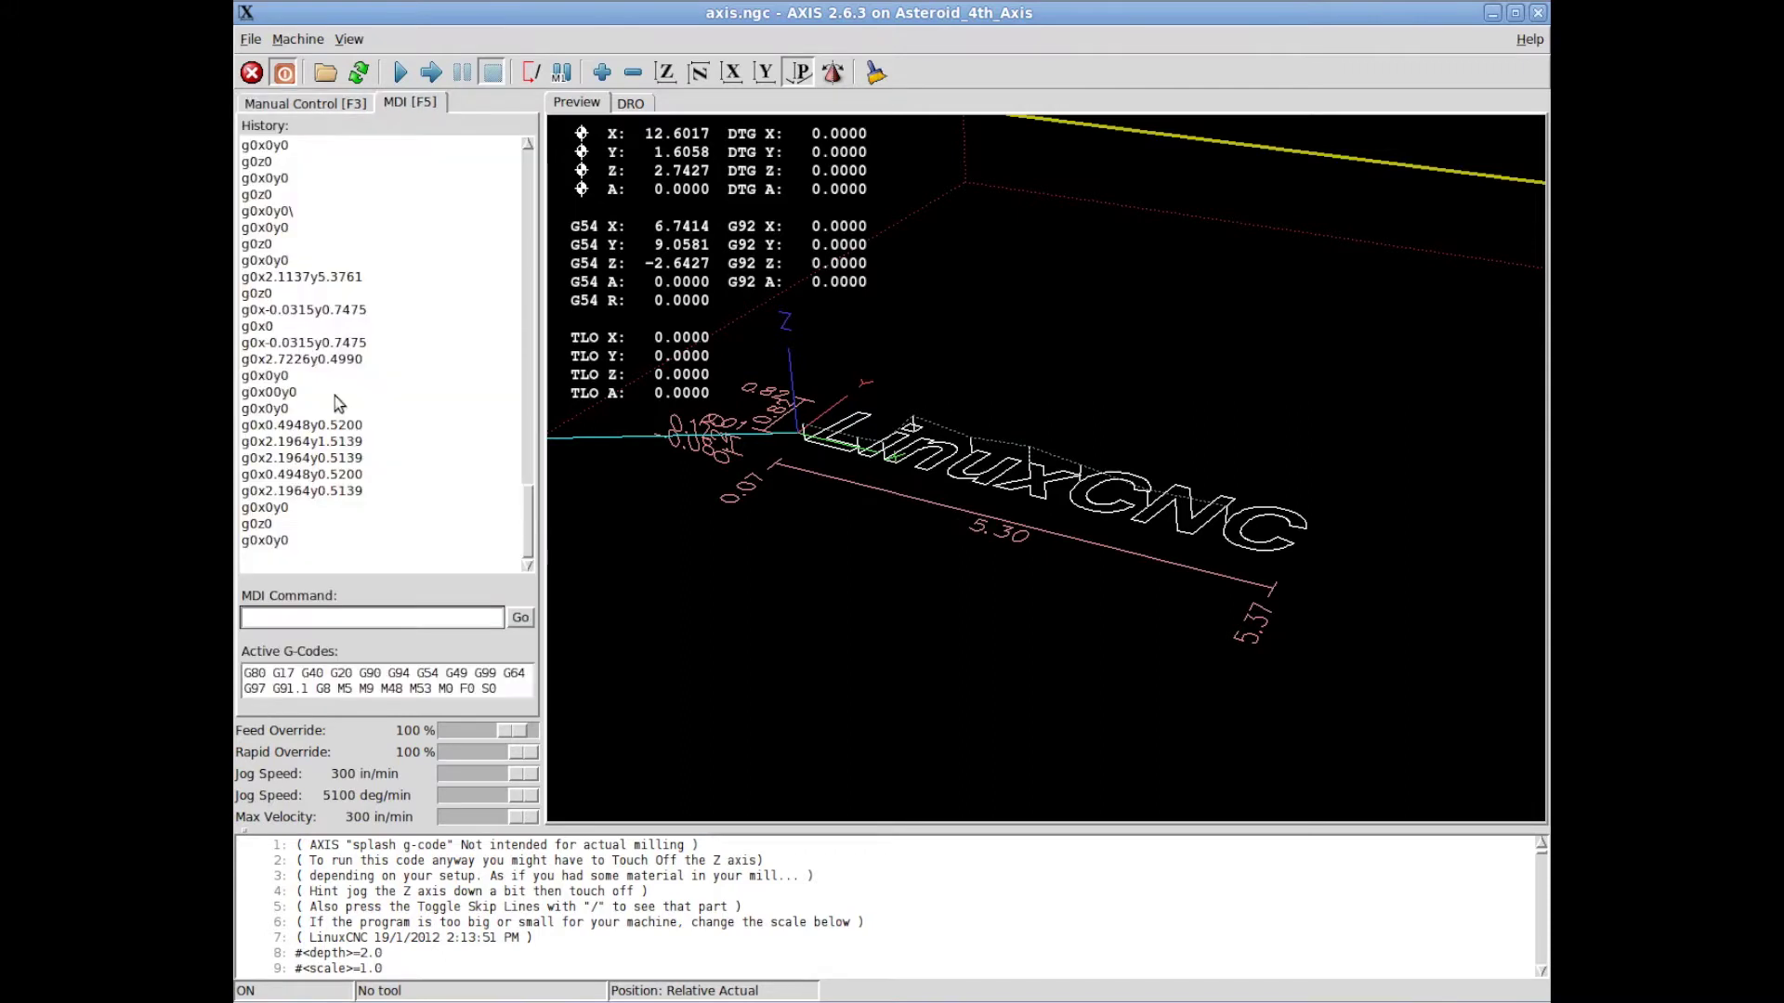
pyautogui.click(368, 610)
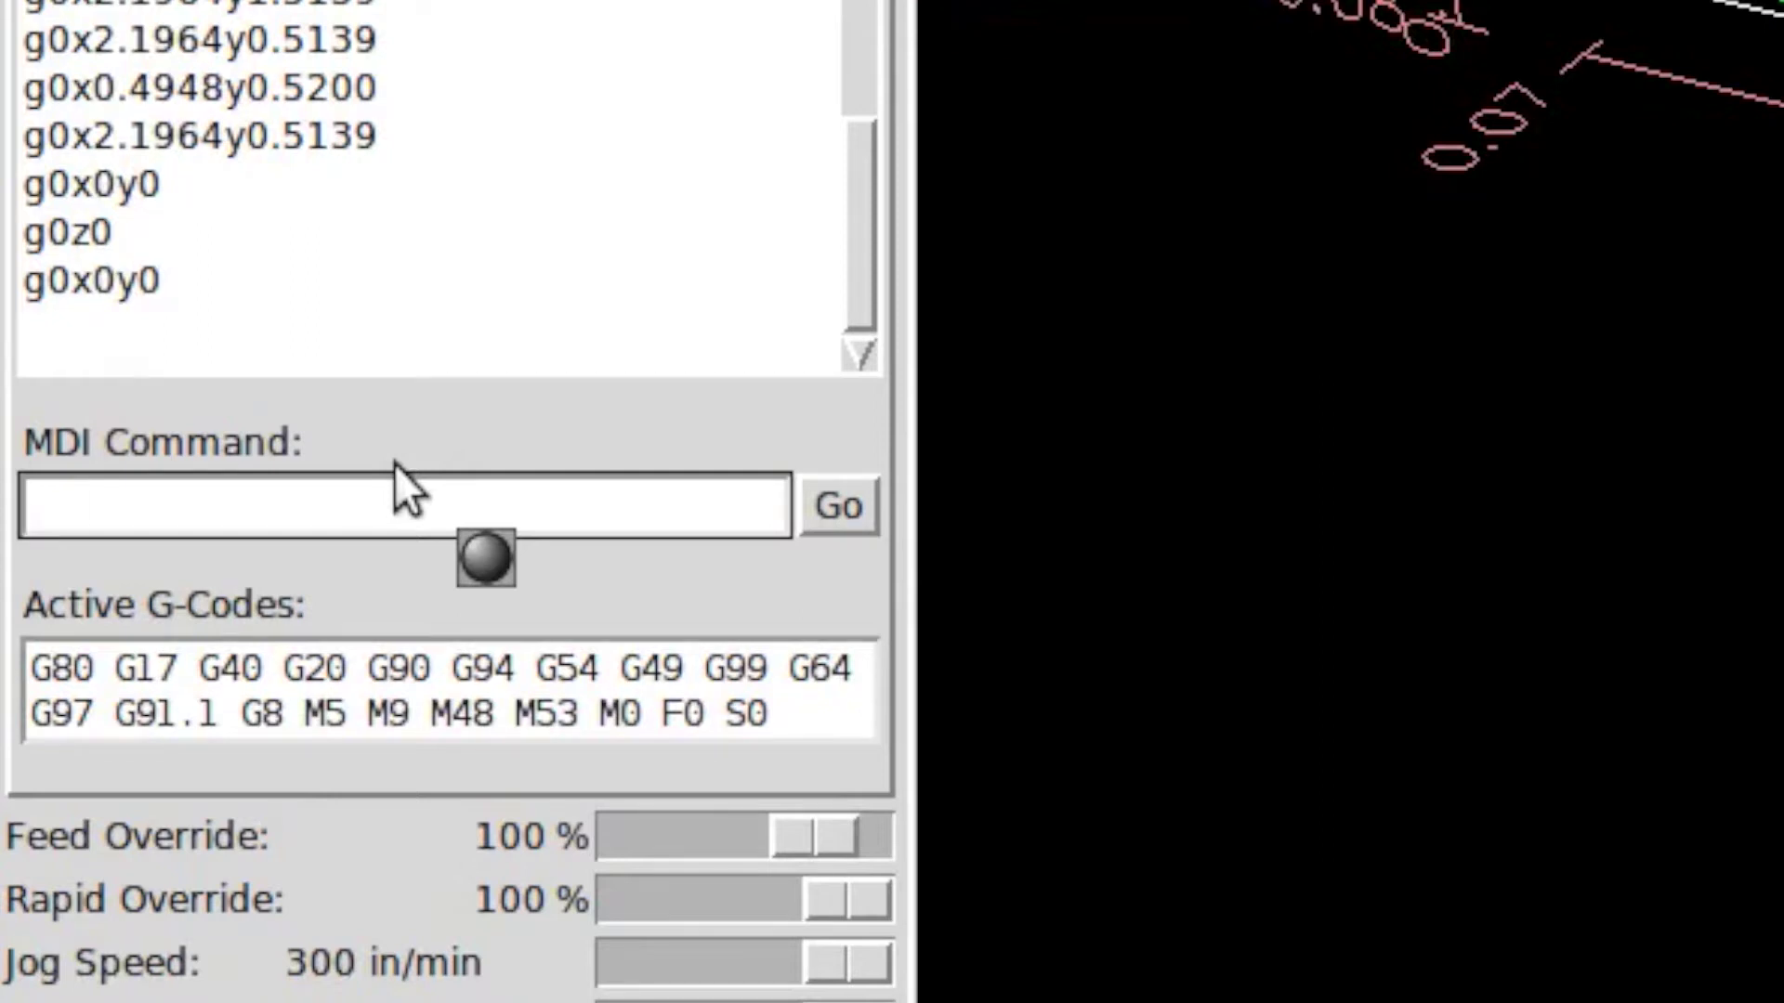
pyautogui.write('g0x0y')
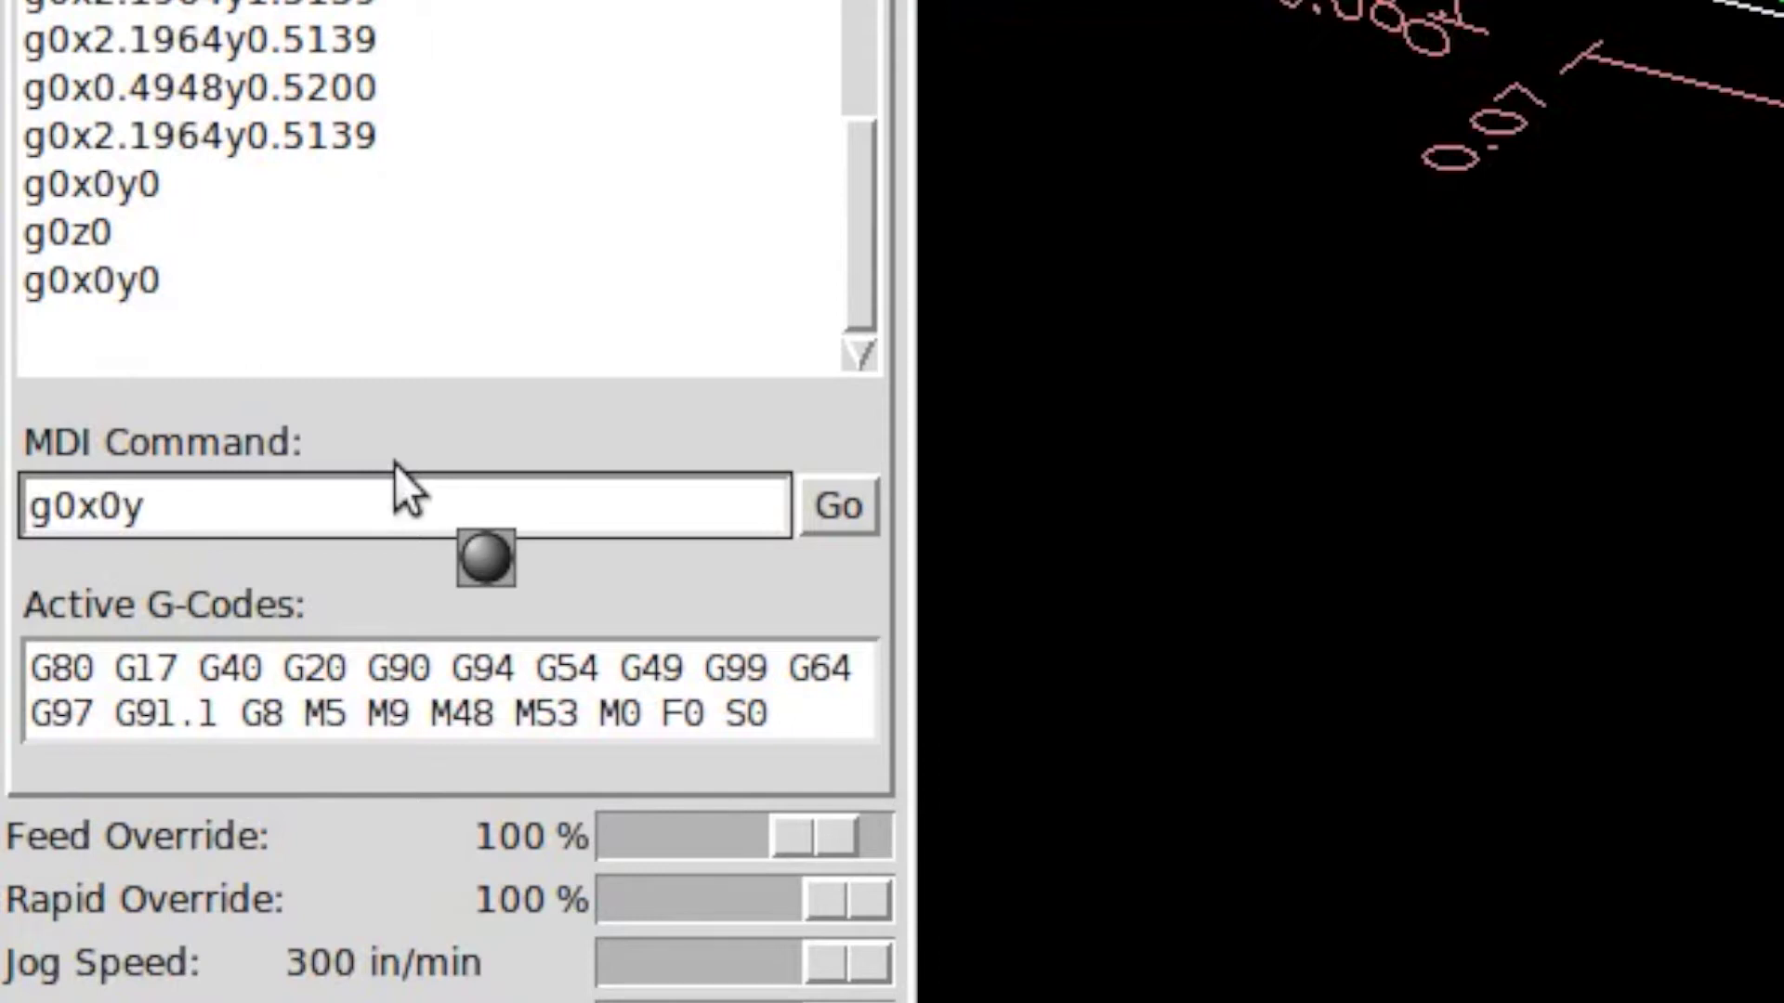
pyautogui.write('0')
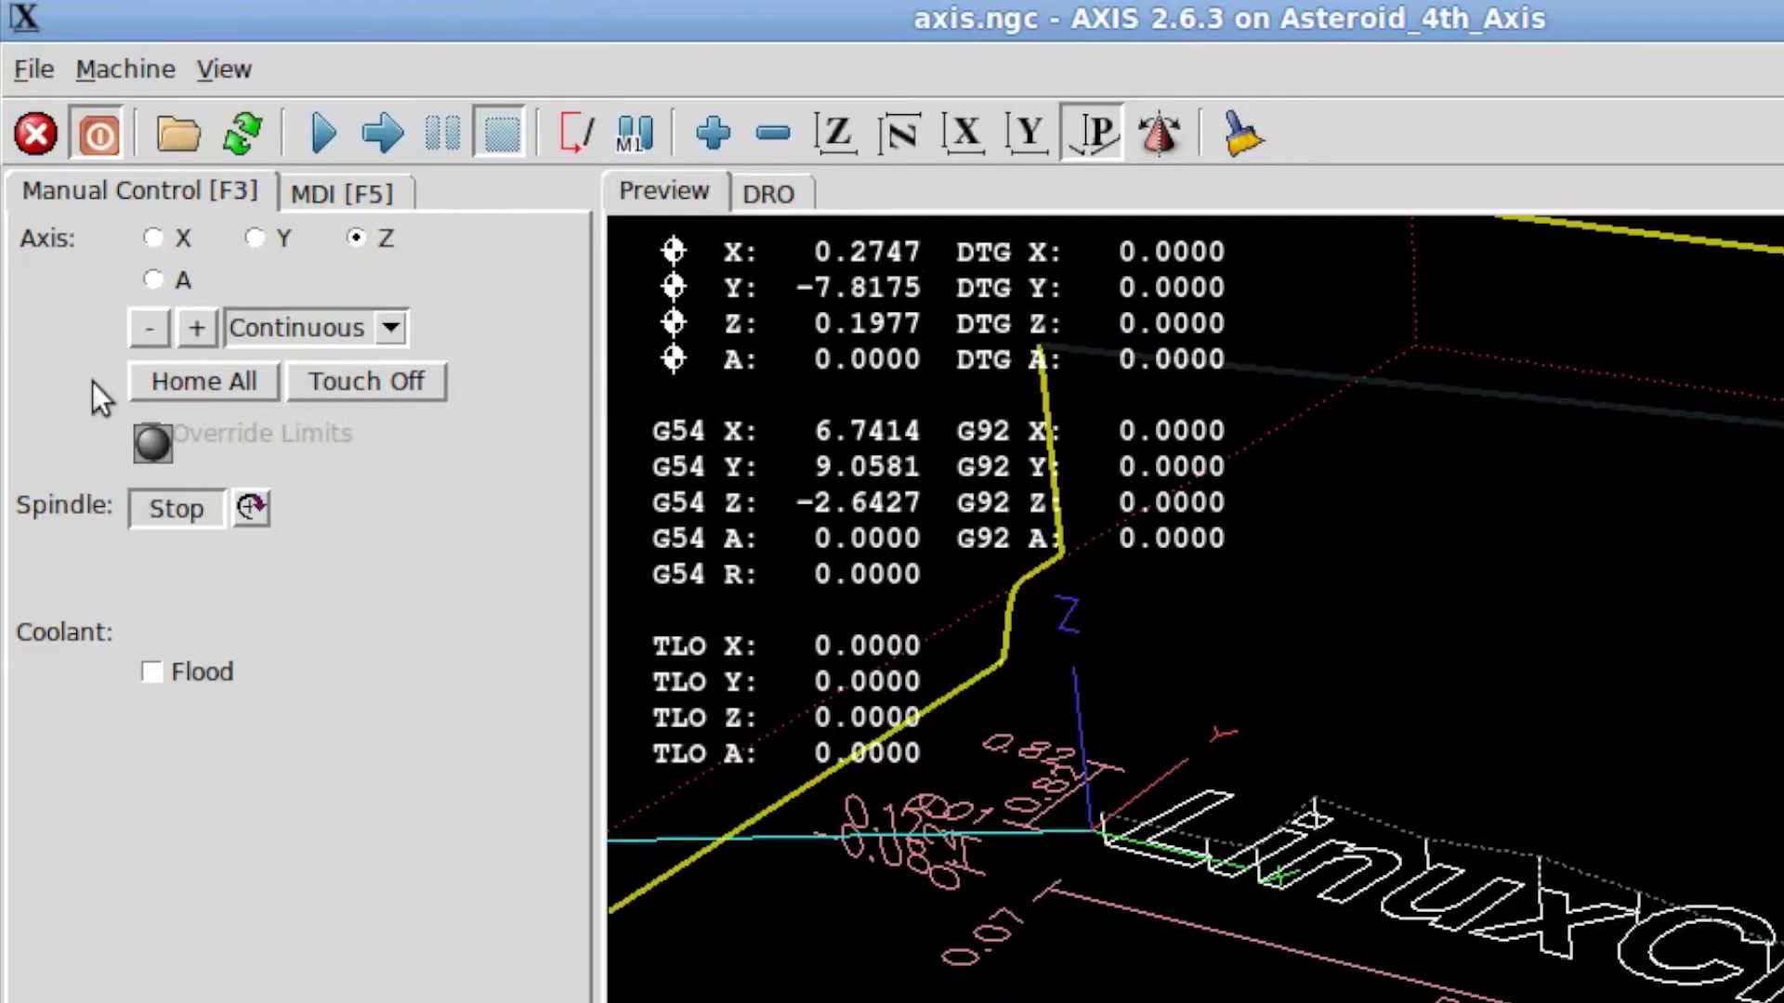
# Touch off the X axis at 0.0 in the P1 G54 coordinate system.
pyautogui.click(226, 260)
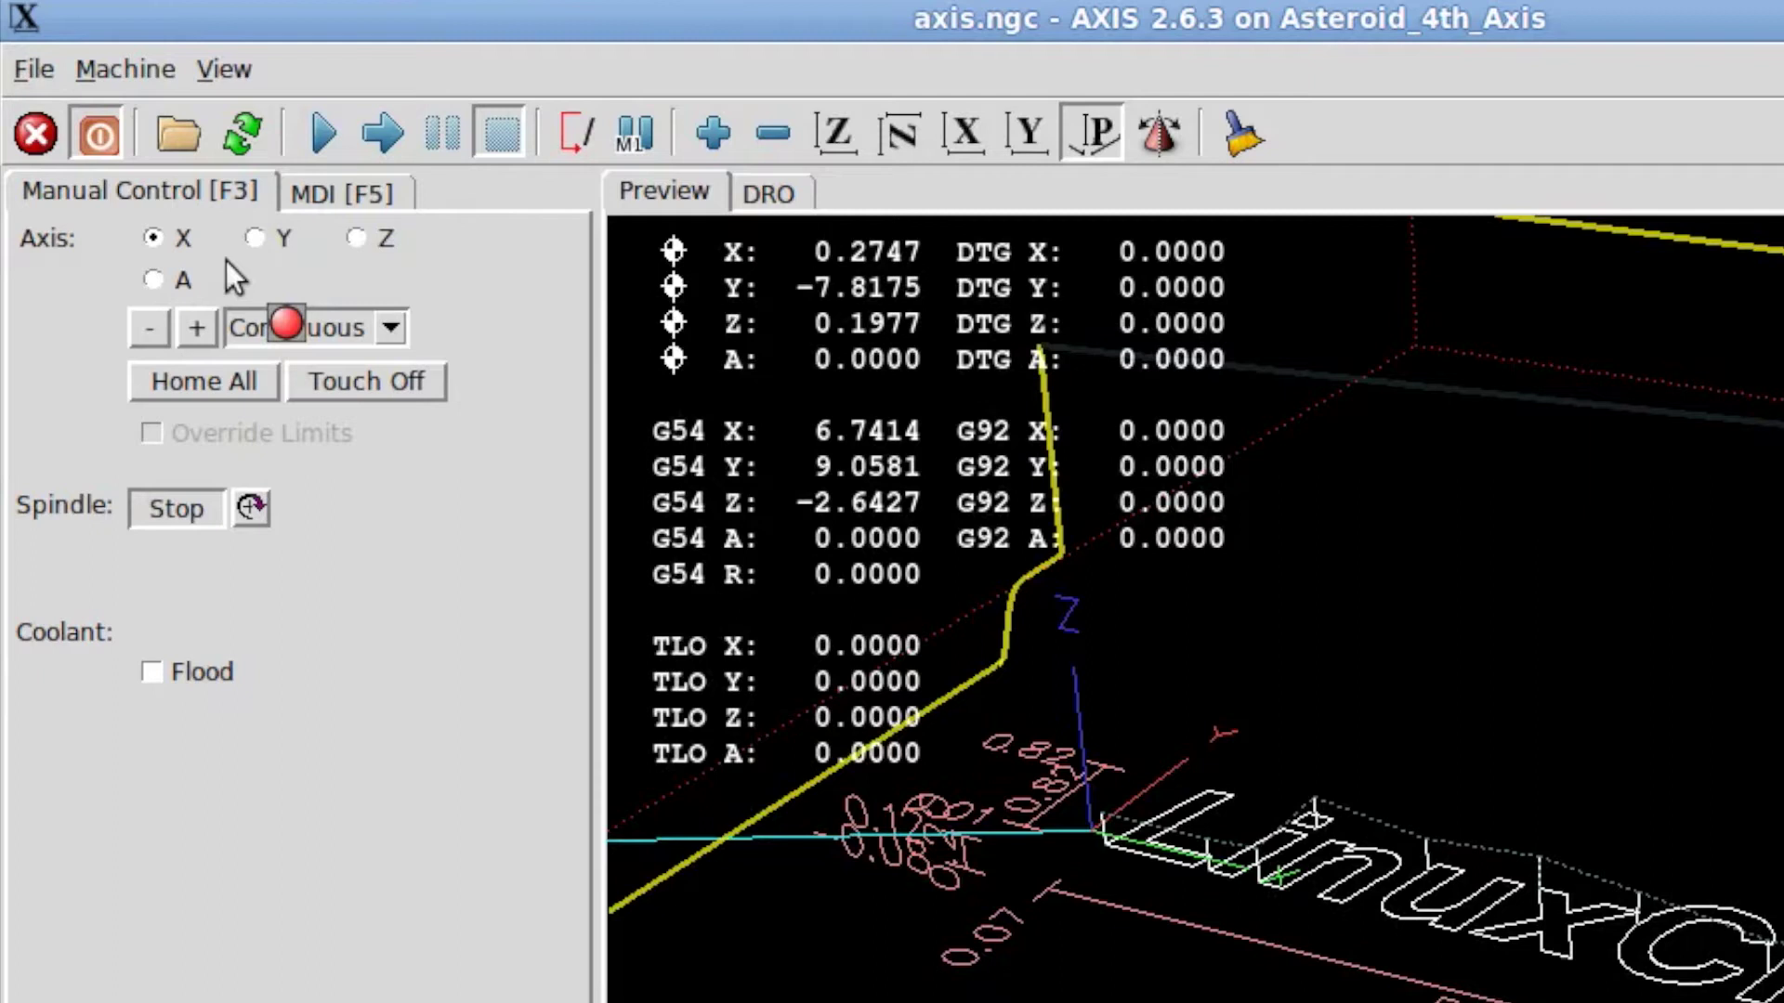
pyautogui.click(330, 379)
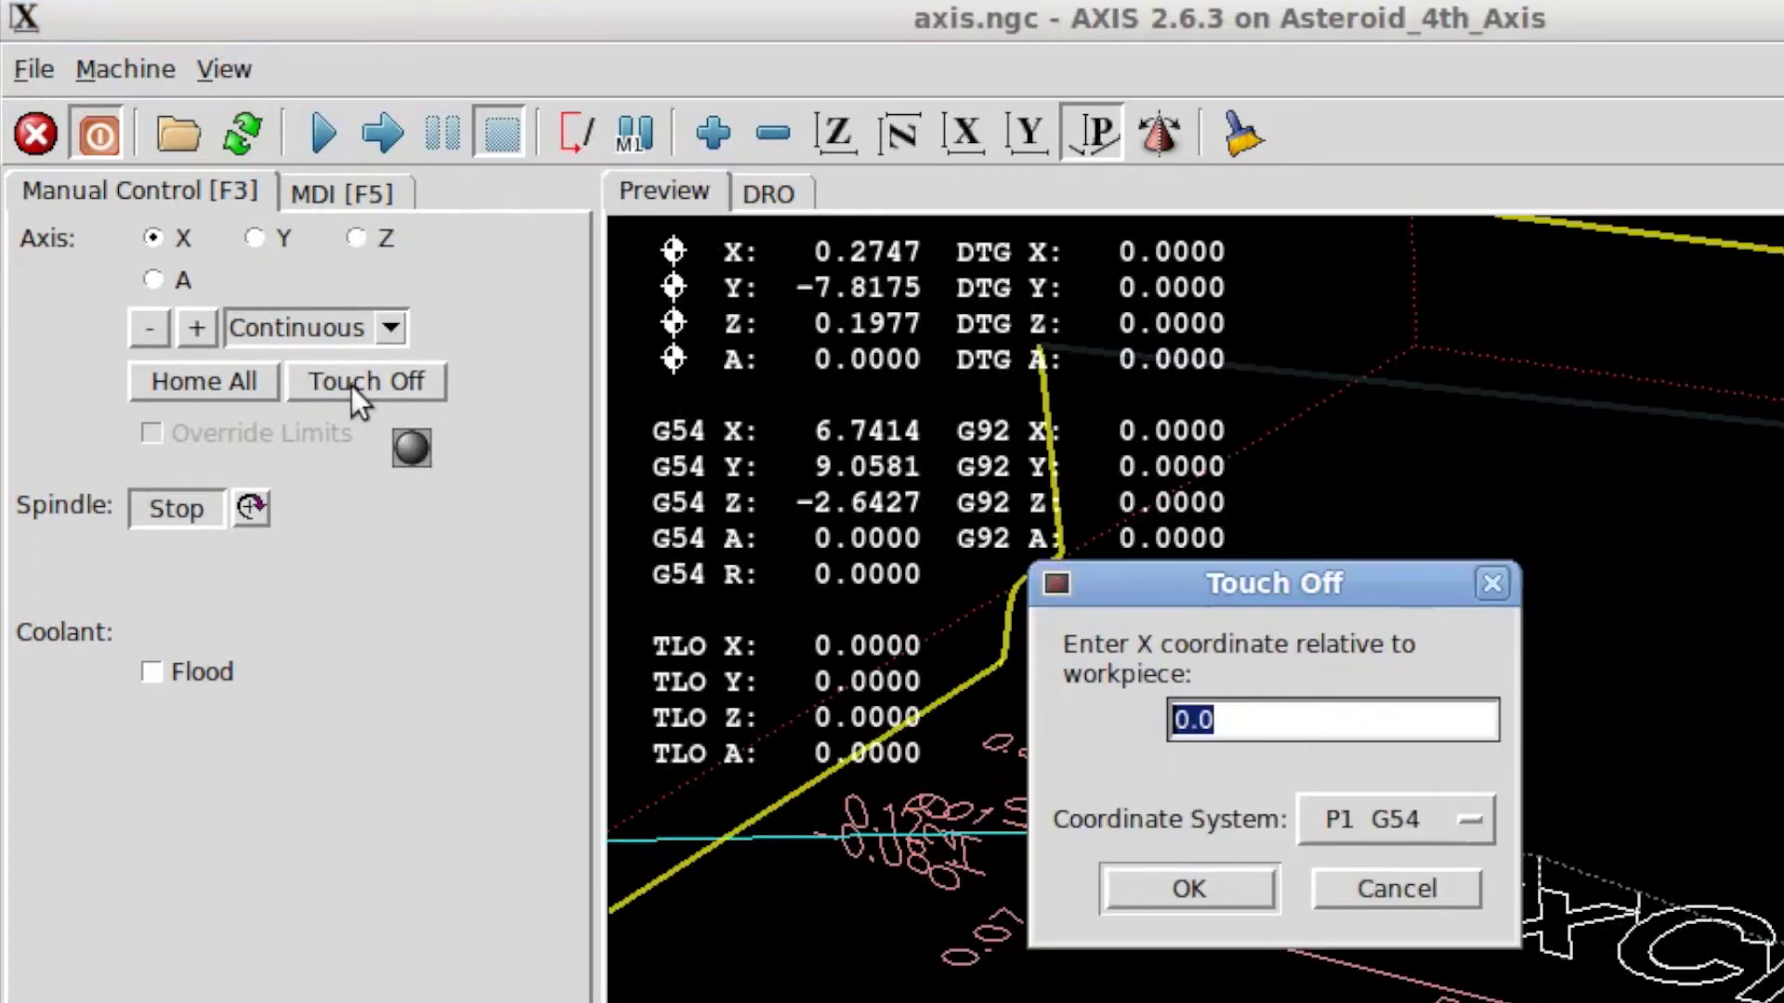
pyautogui.click(1193, 892)
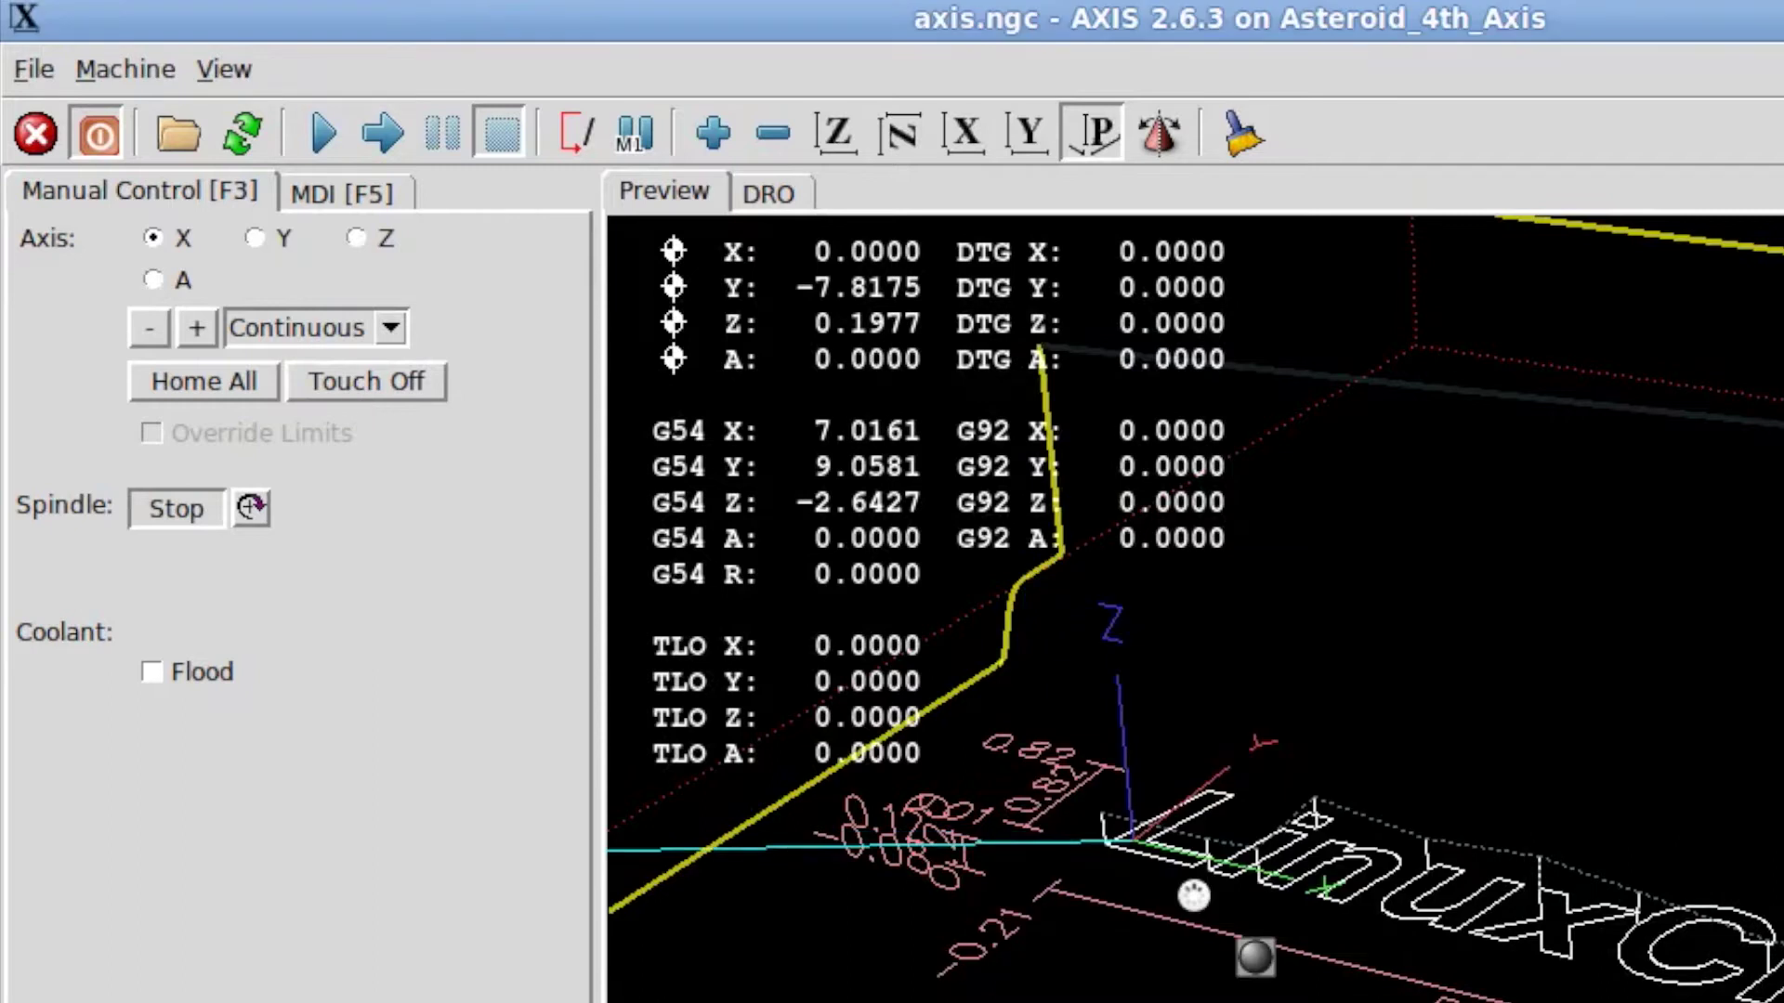
# Touch off the Y axis at 0.0 in the P1 G54 coordinate system.
pyautogui.click(273, 239)
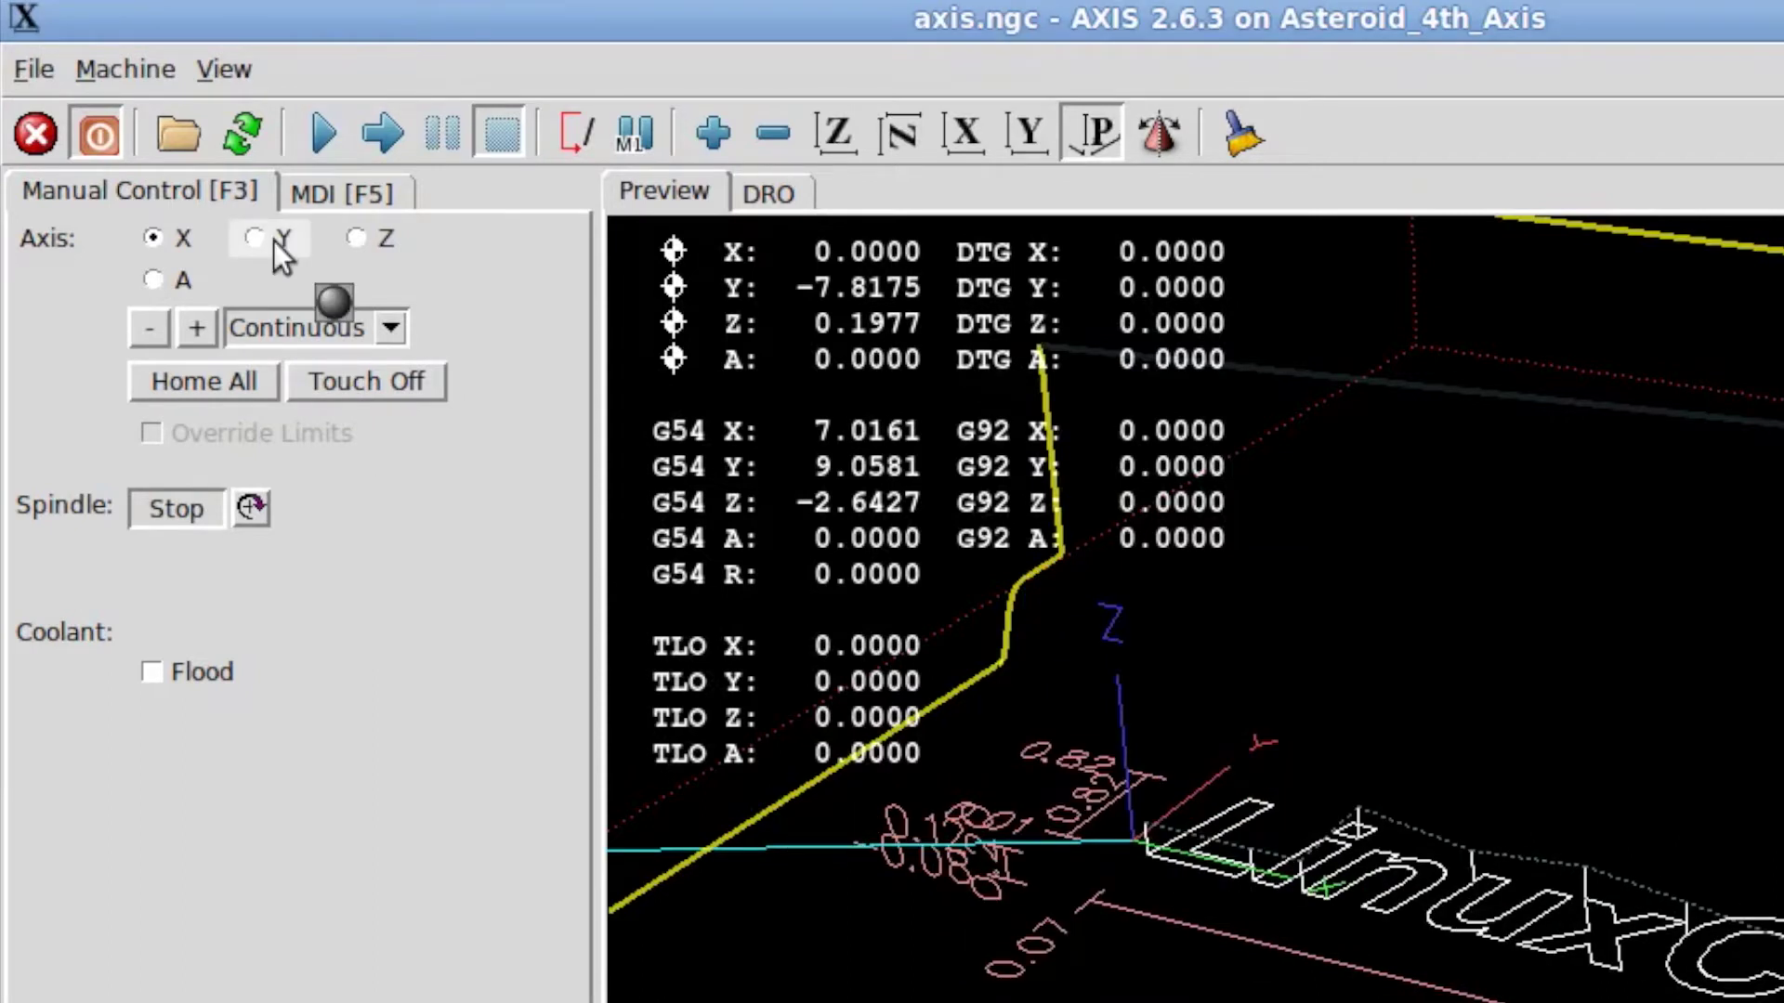
pyautogui.click(337, 390)
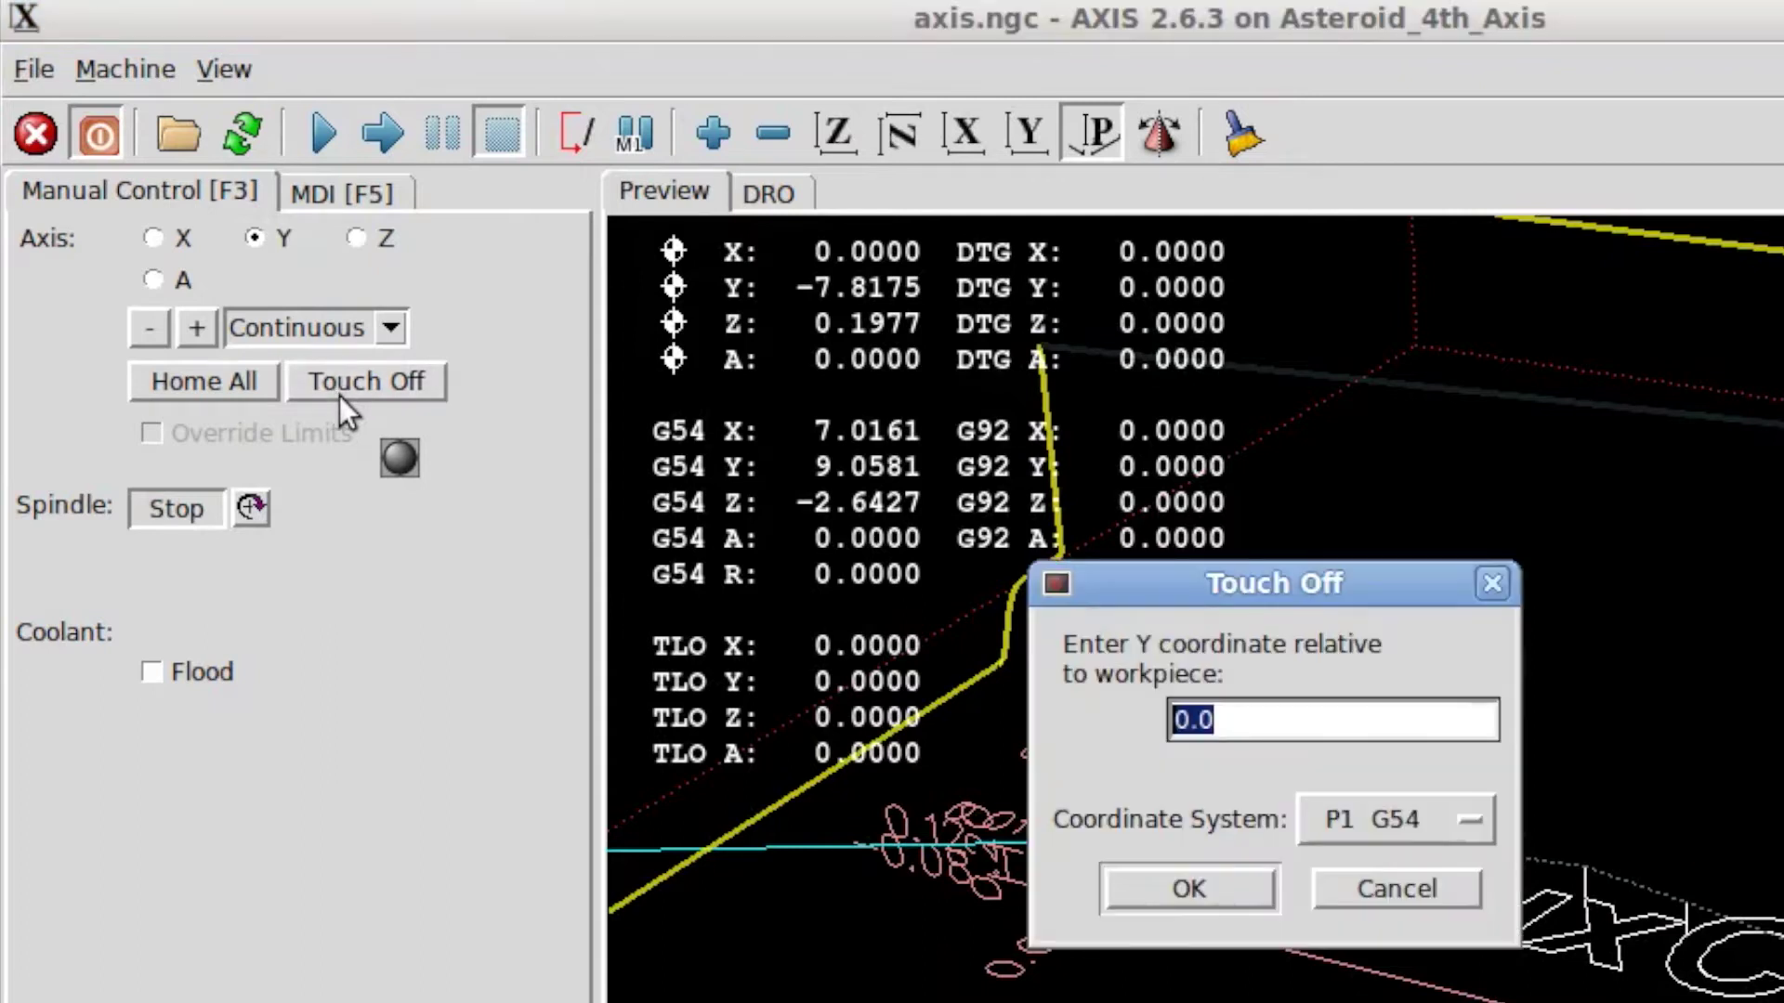
pyautogui.click(1161, 888)
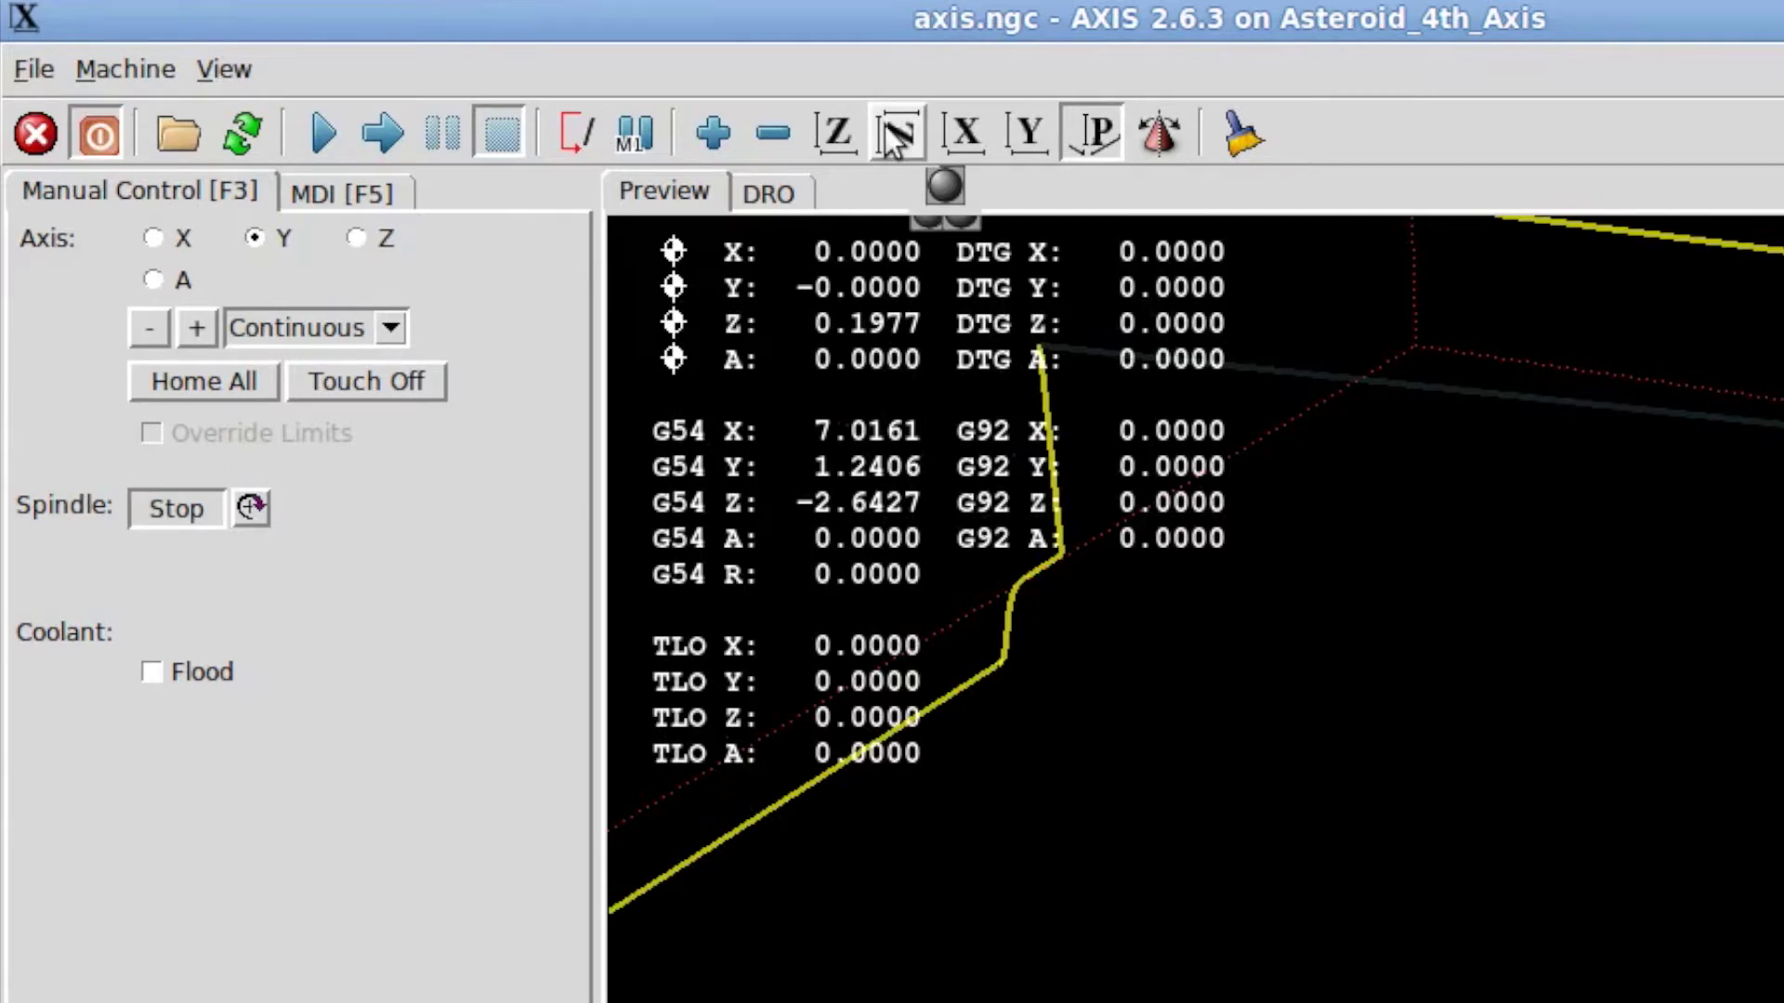
# Reset the preview to perspective view and clear the live plot of past tool movement.
pyautogui.click(1096, 135)
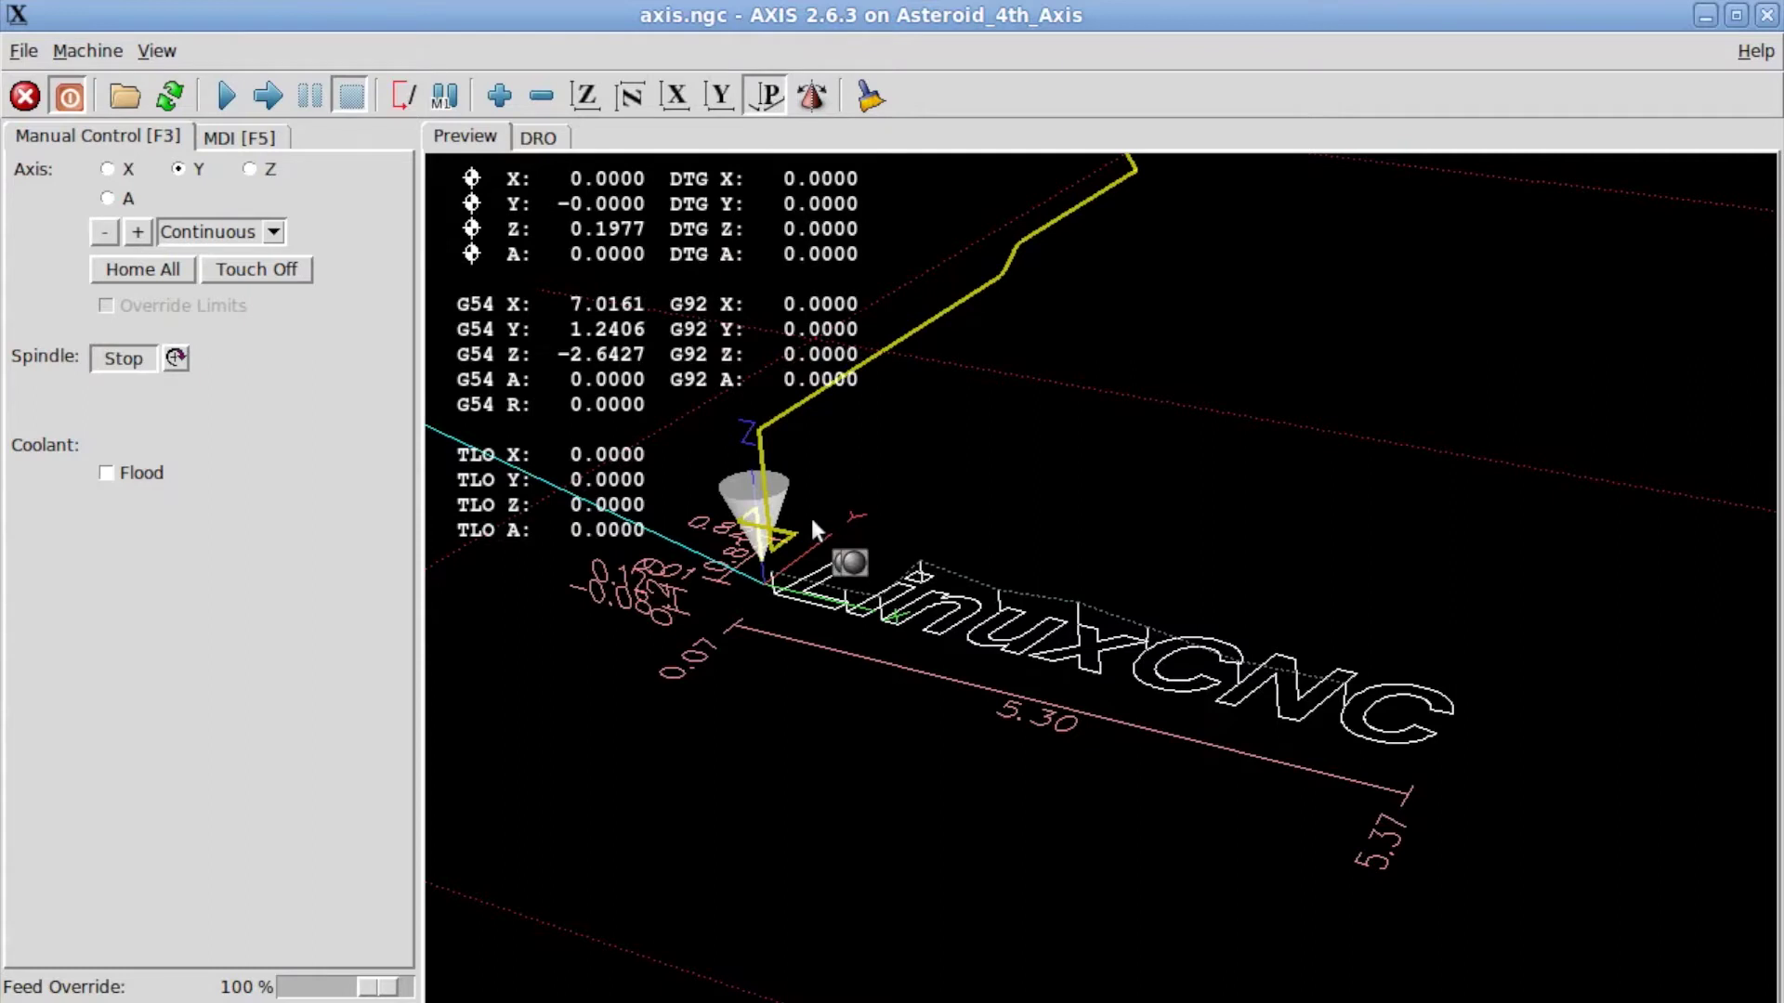
pyautogui.click(867, 97)
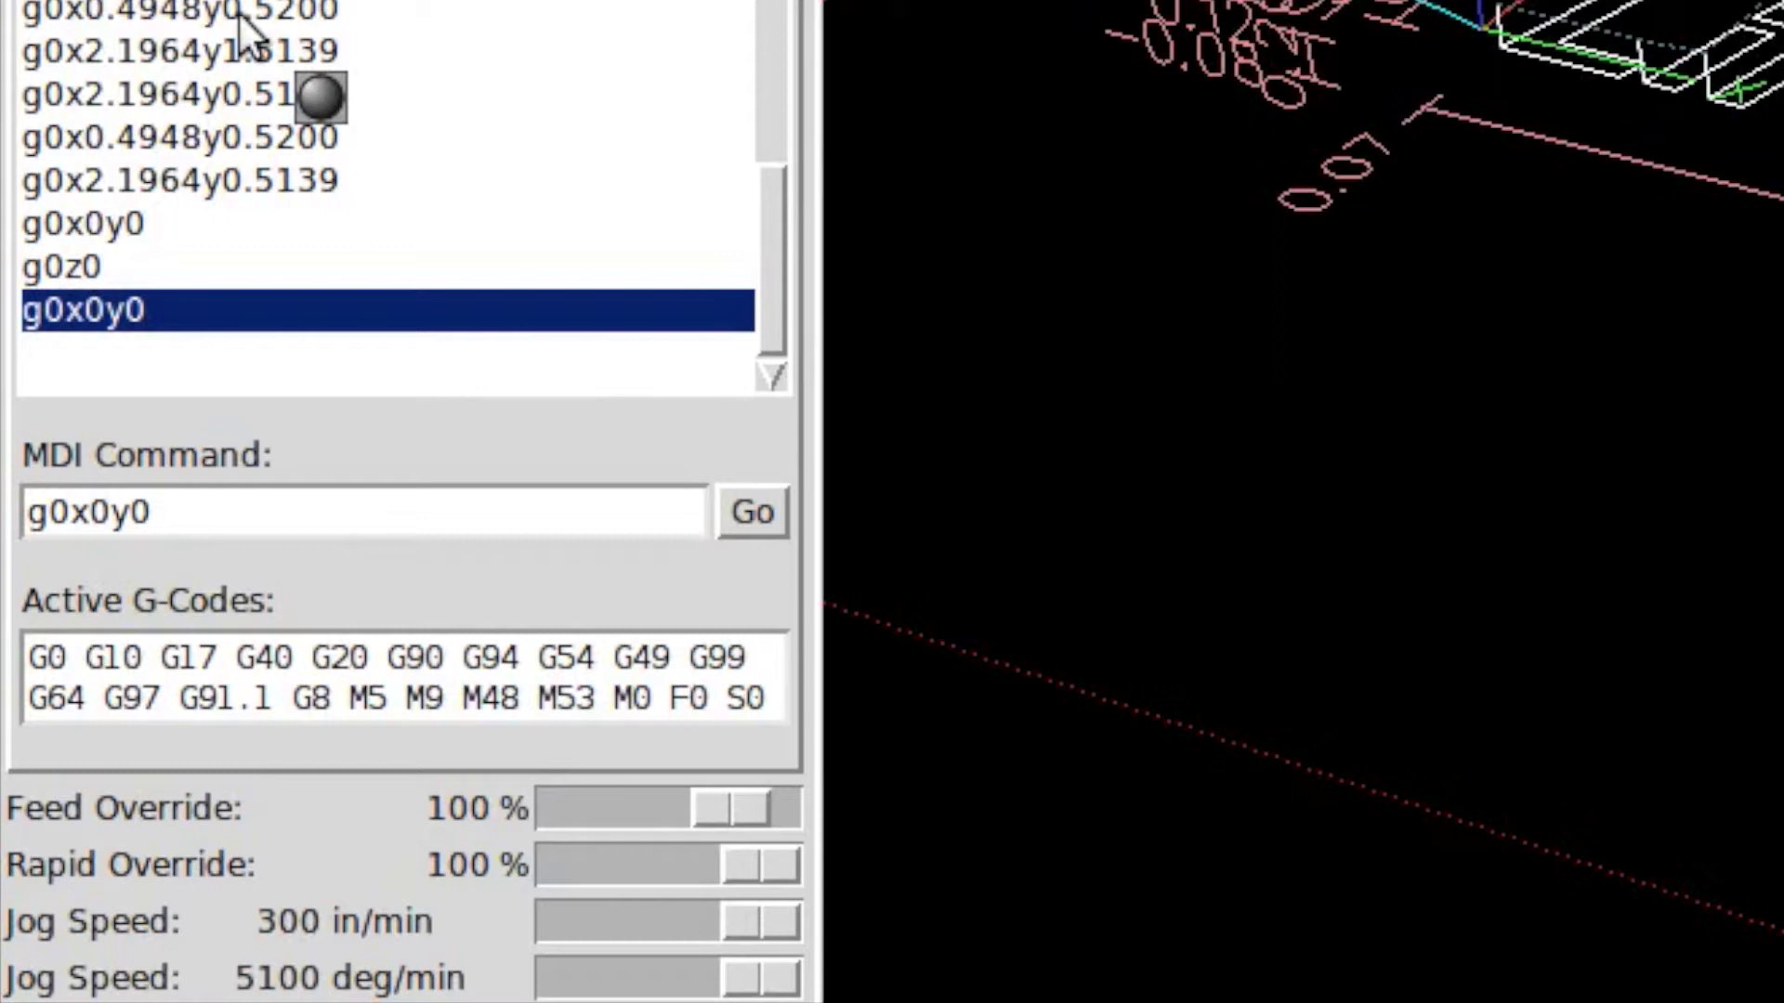
# Run g0x0y0 from the MDI history and return to manual control.
pyautogui.press('Return')
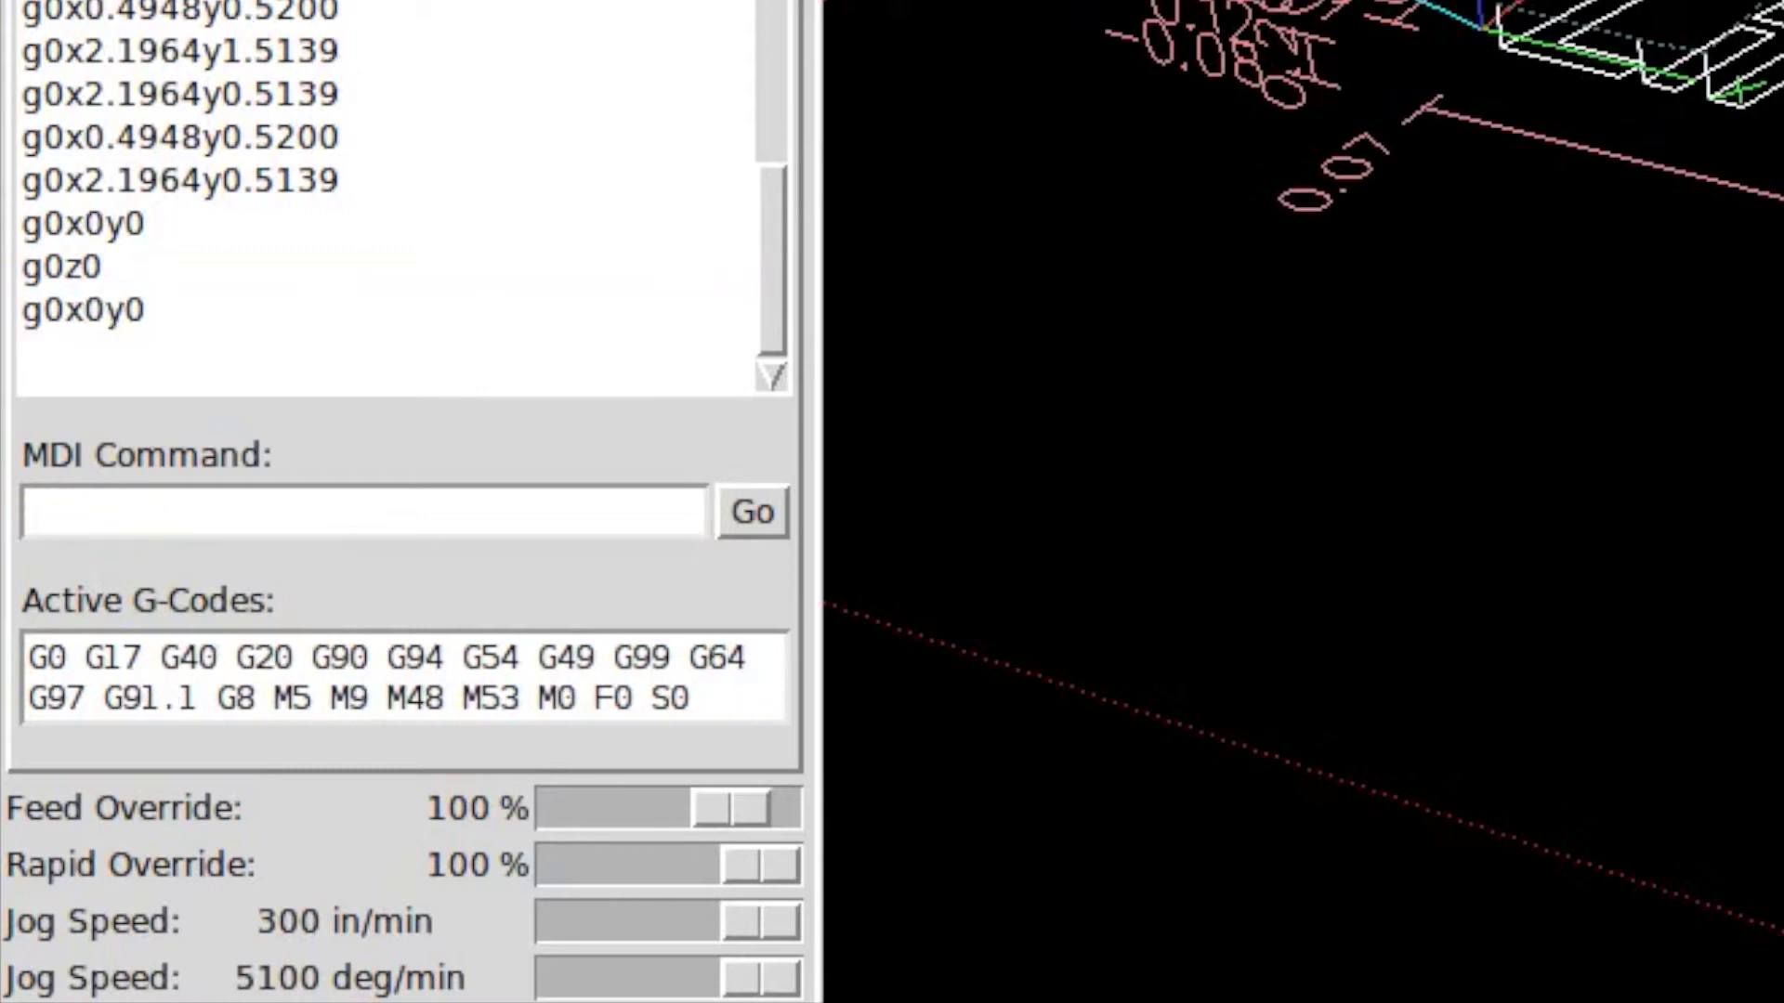
pyautogui.press('F3')
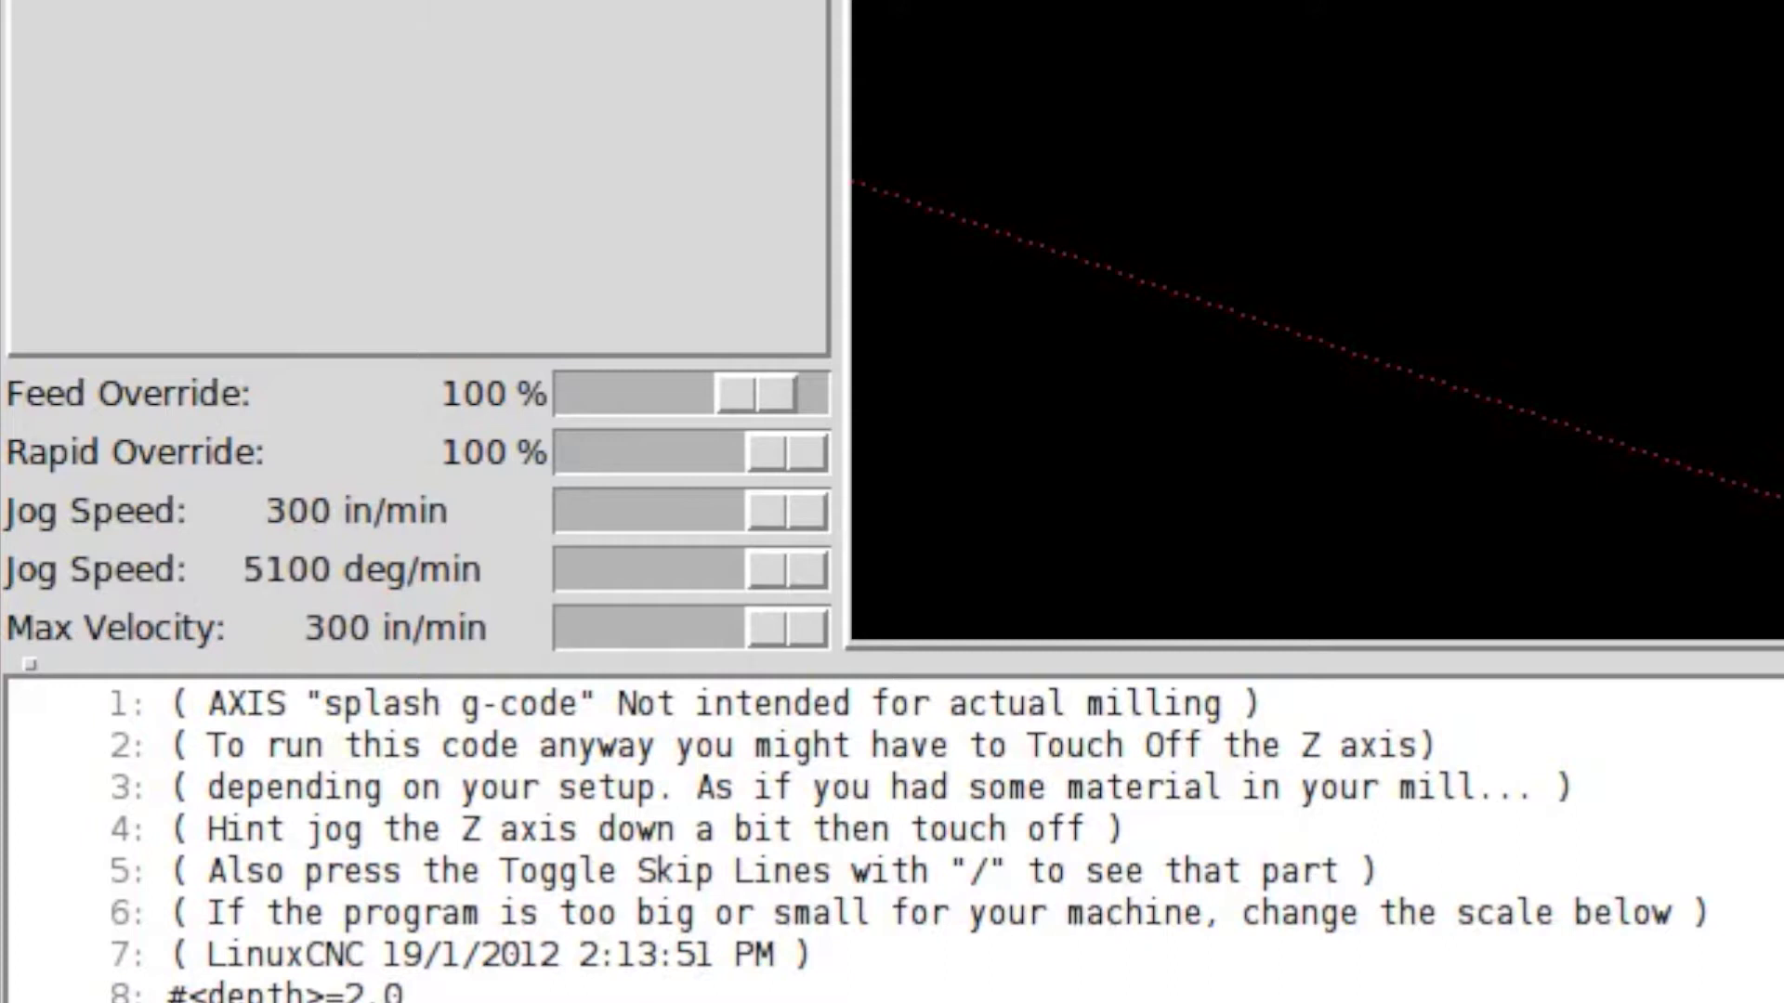
# Lower the linear jog speed to 0.6 in/min.
pyautogui.click(650, 509)
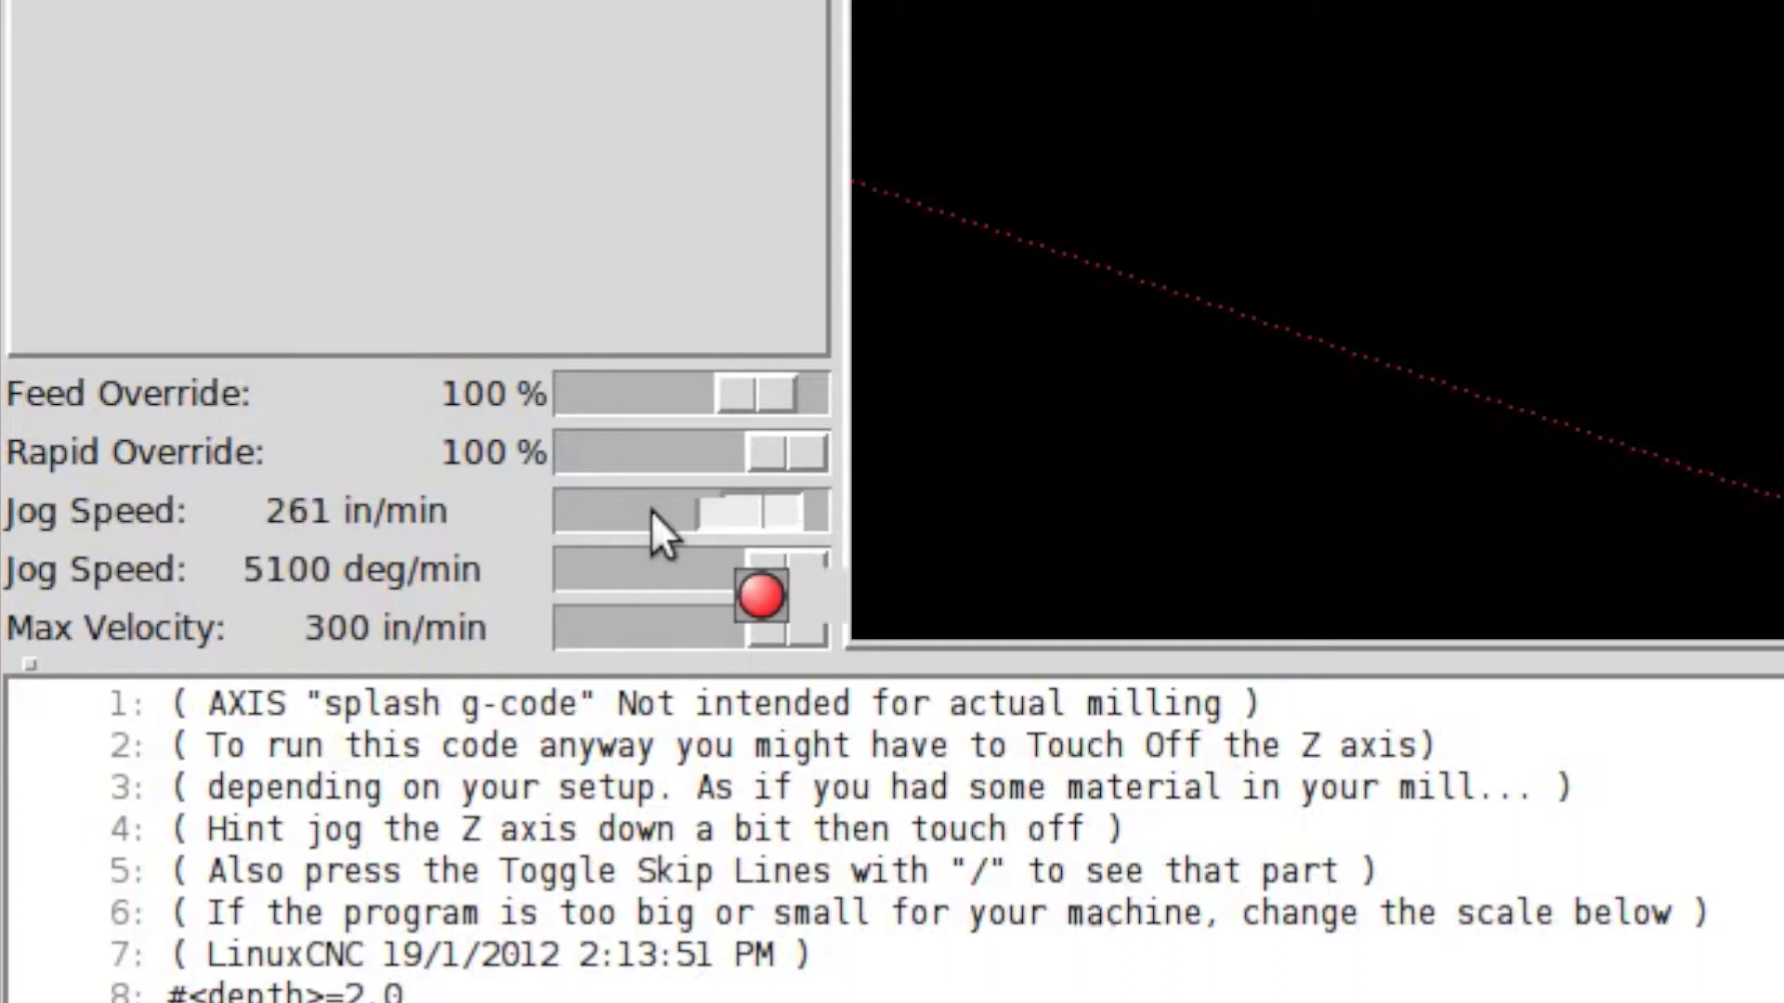
pyautogui.moveTo(650, 509); pyautogui.dragTo(610, 517)
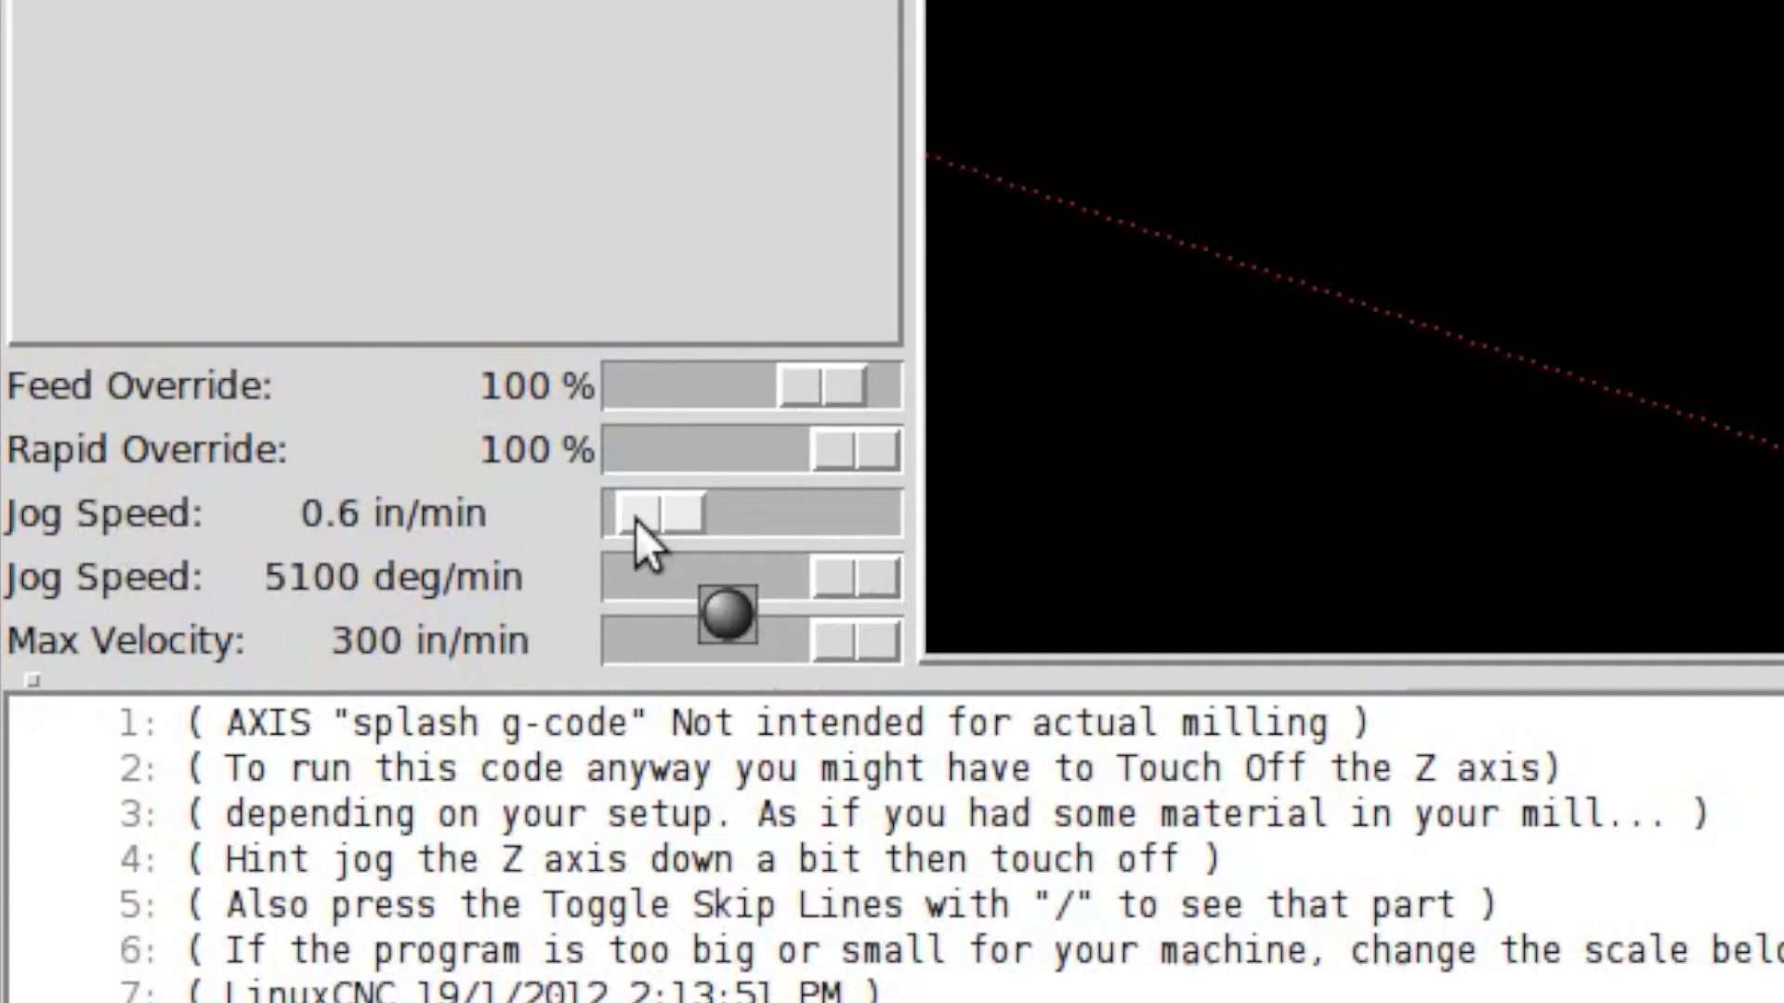
# Restore the linear jog speed to 300 in/min and touch off the Z axis at 0.0 in P1 G54.
pyautogui.moveTo(639, 517); pyautogui.dragTo(855, 516)
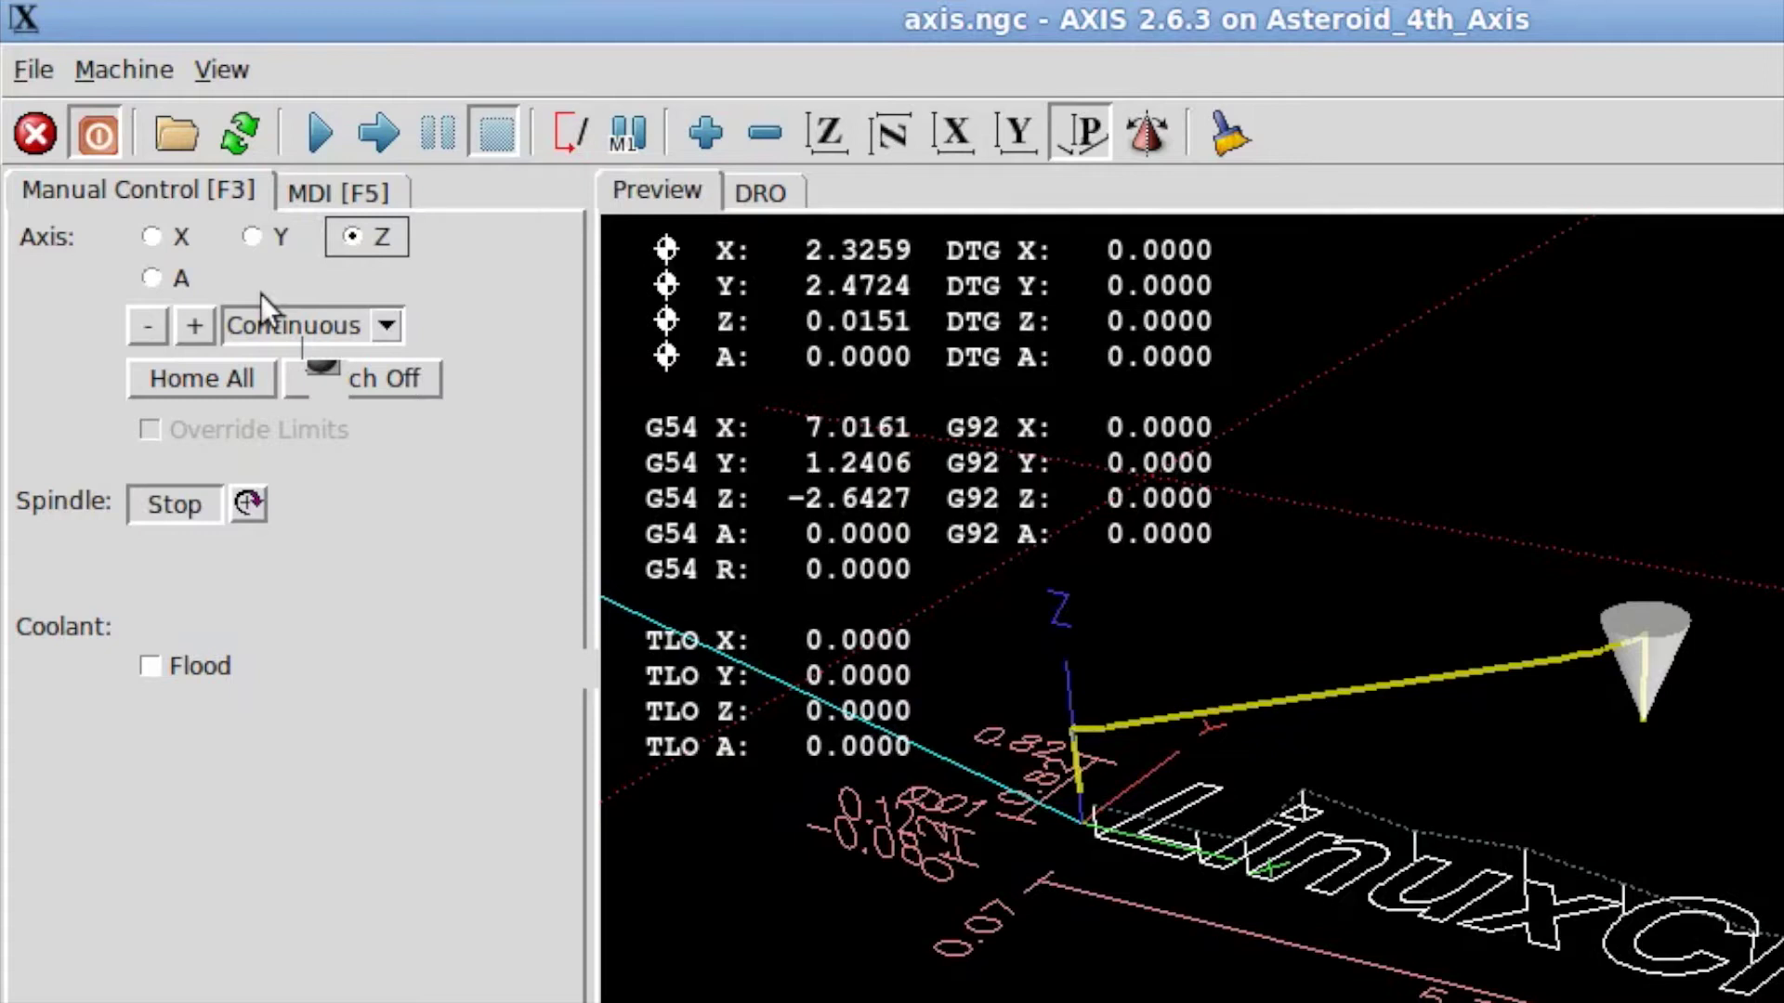
pyautogui.click(362, 378)
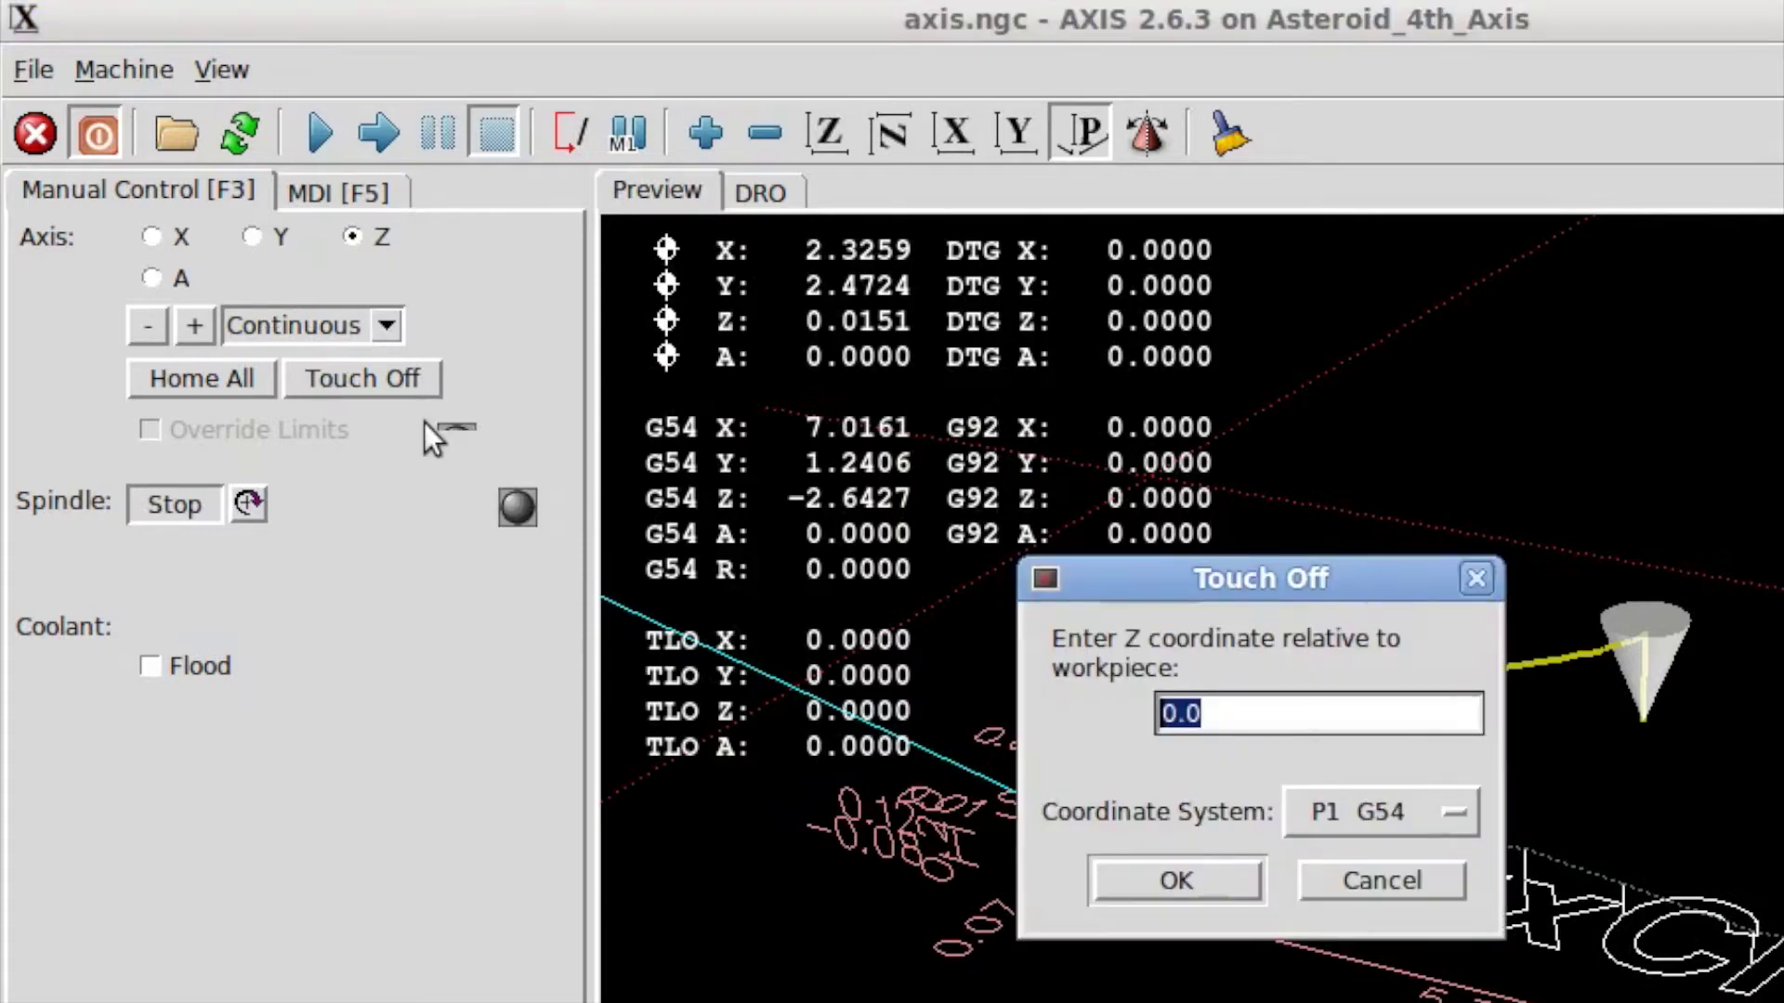
pyautogui.press('Return')
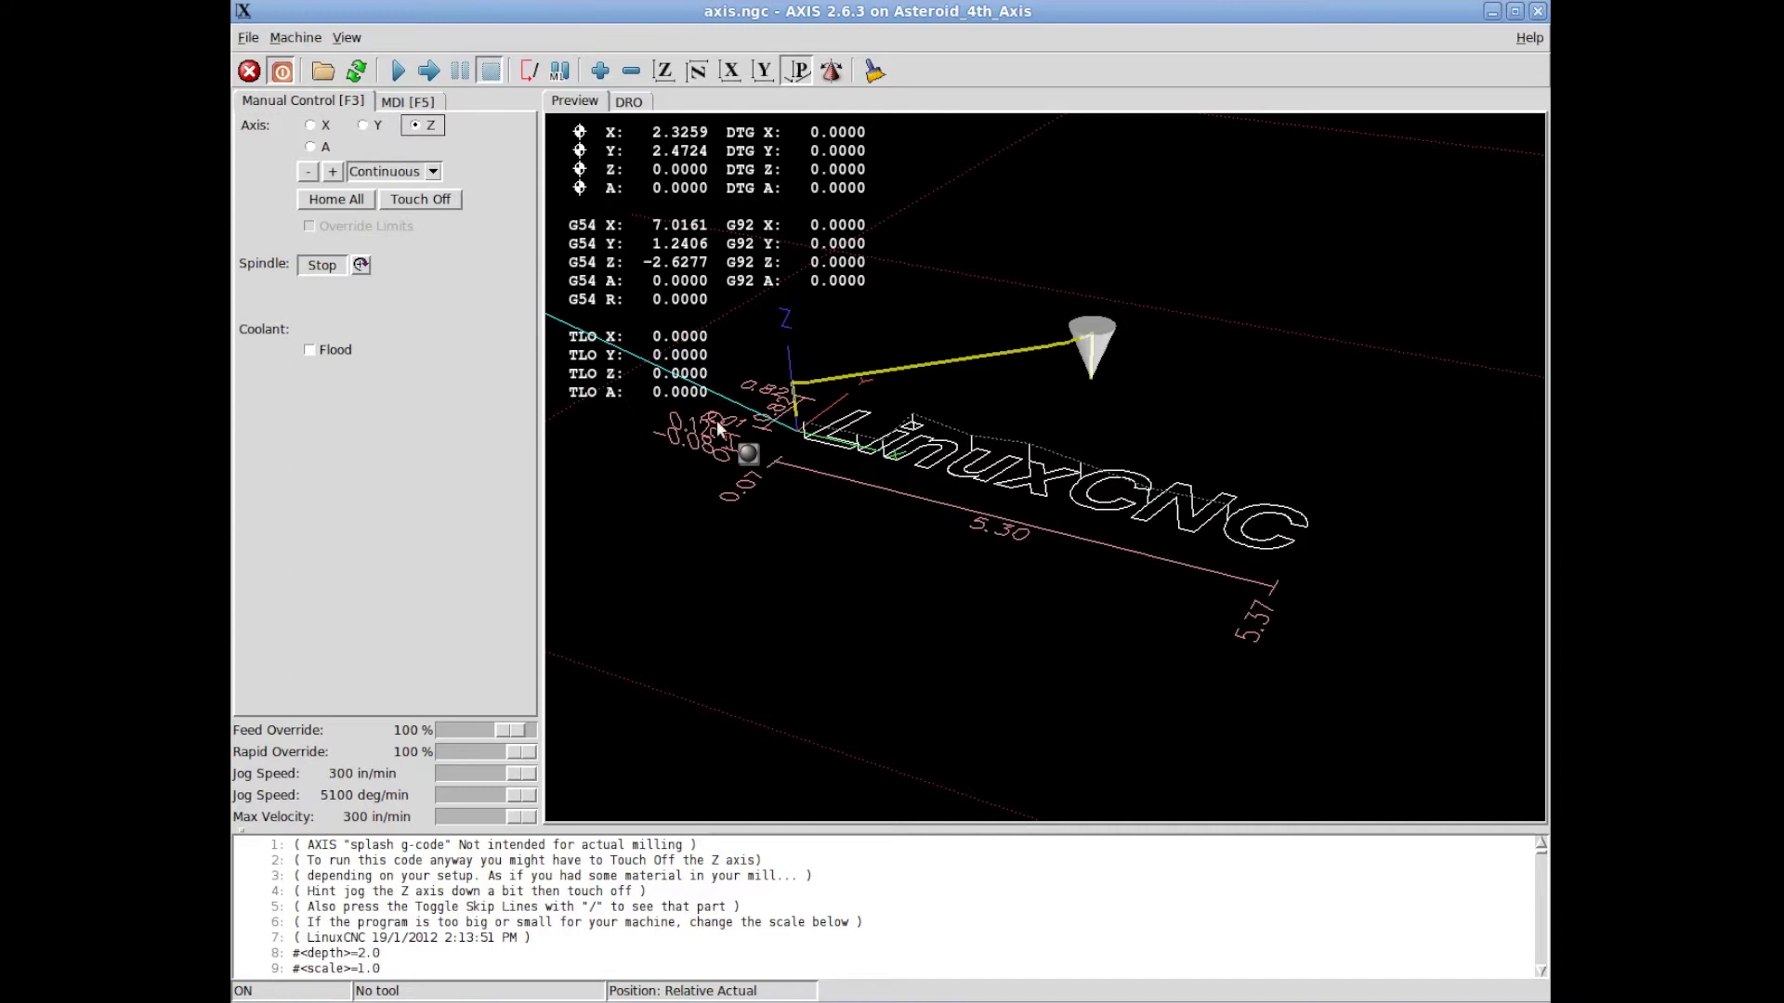
# Load "V-Carve 1 - Mill Coaster Mill Shape 1-4 90deg.ngc" from the Desktop folder and examine its toolpath up close.
pyautogui.click(324, 74)
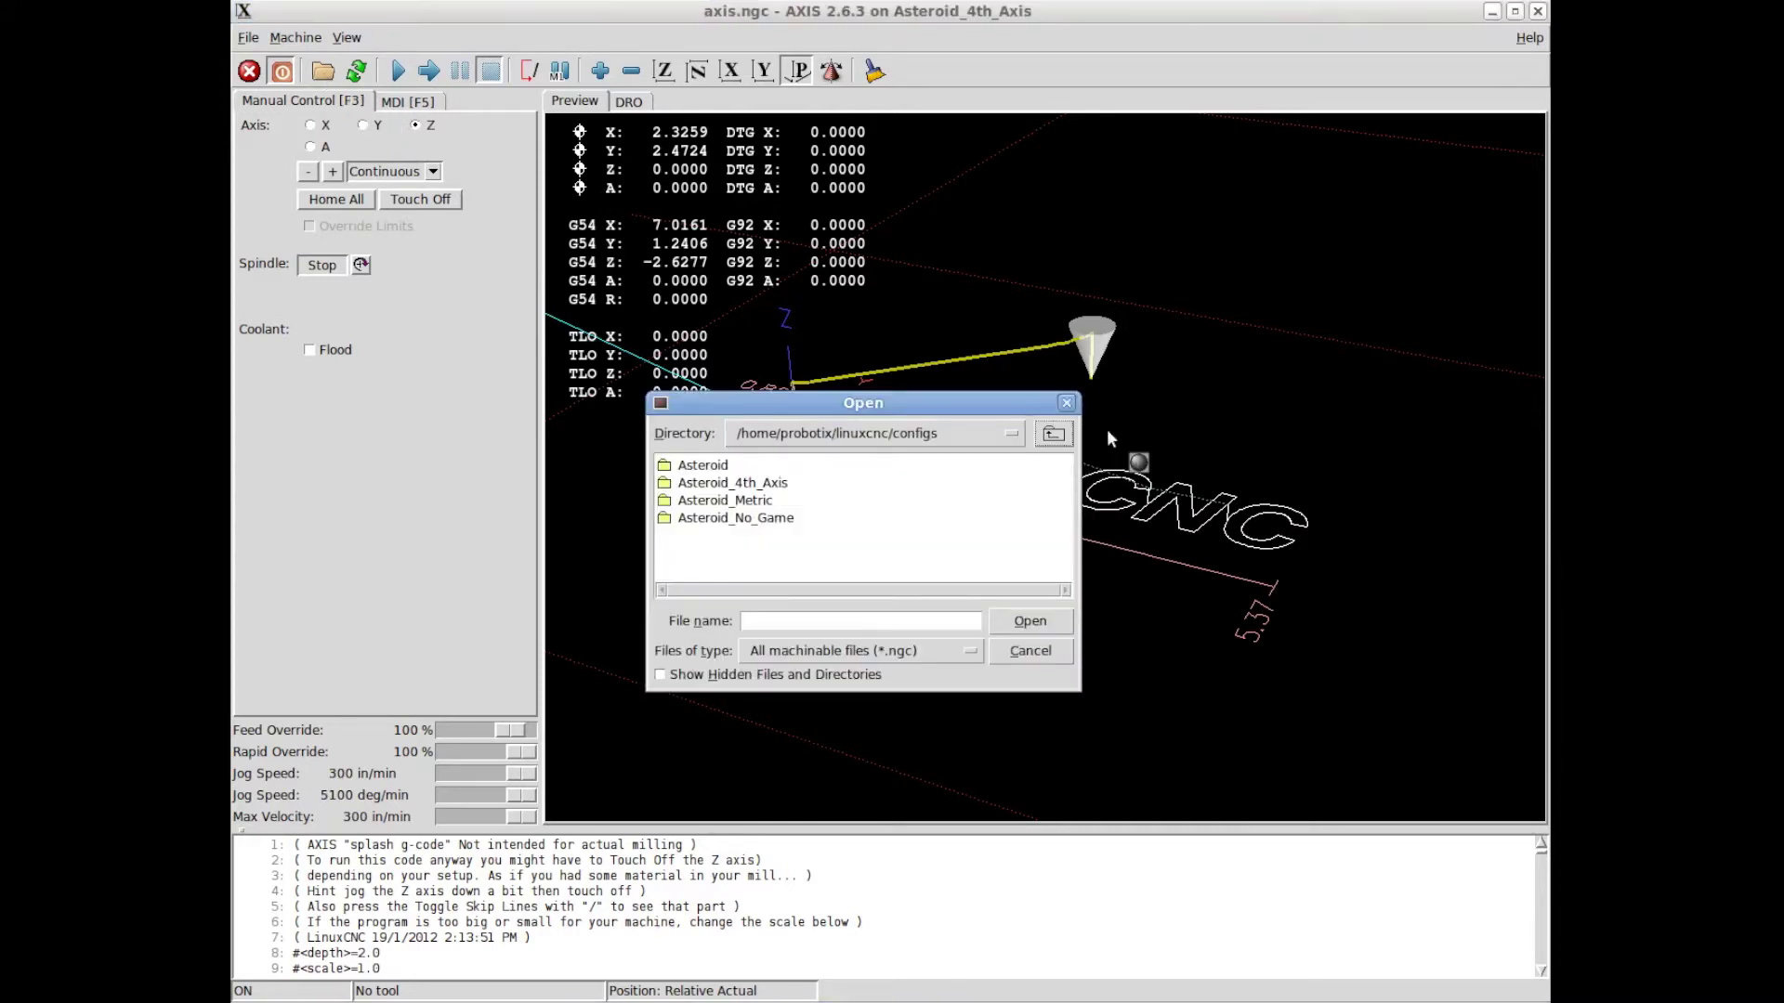
pyautogui.click(1050, 434)
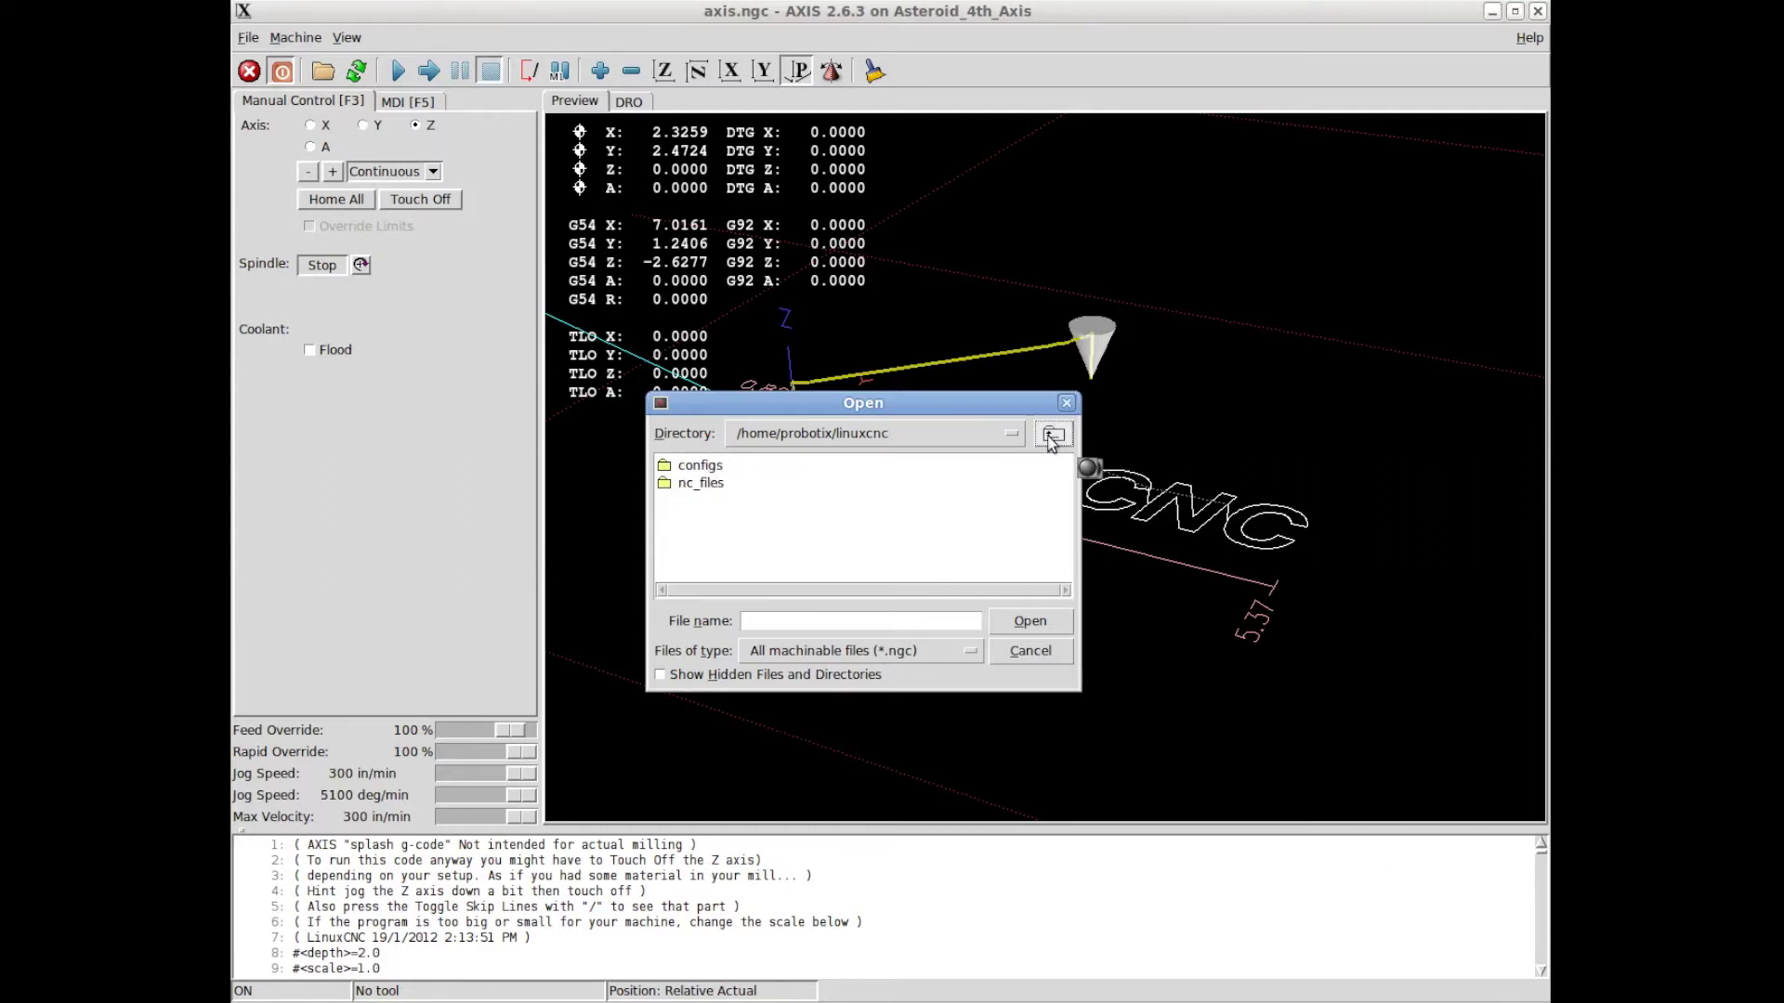
pyautogui.click(1051, 434)
pyautogui.doubleClick(711, 469)
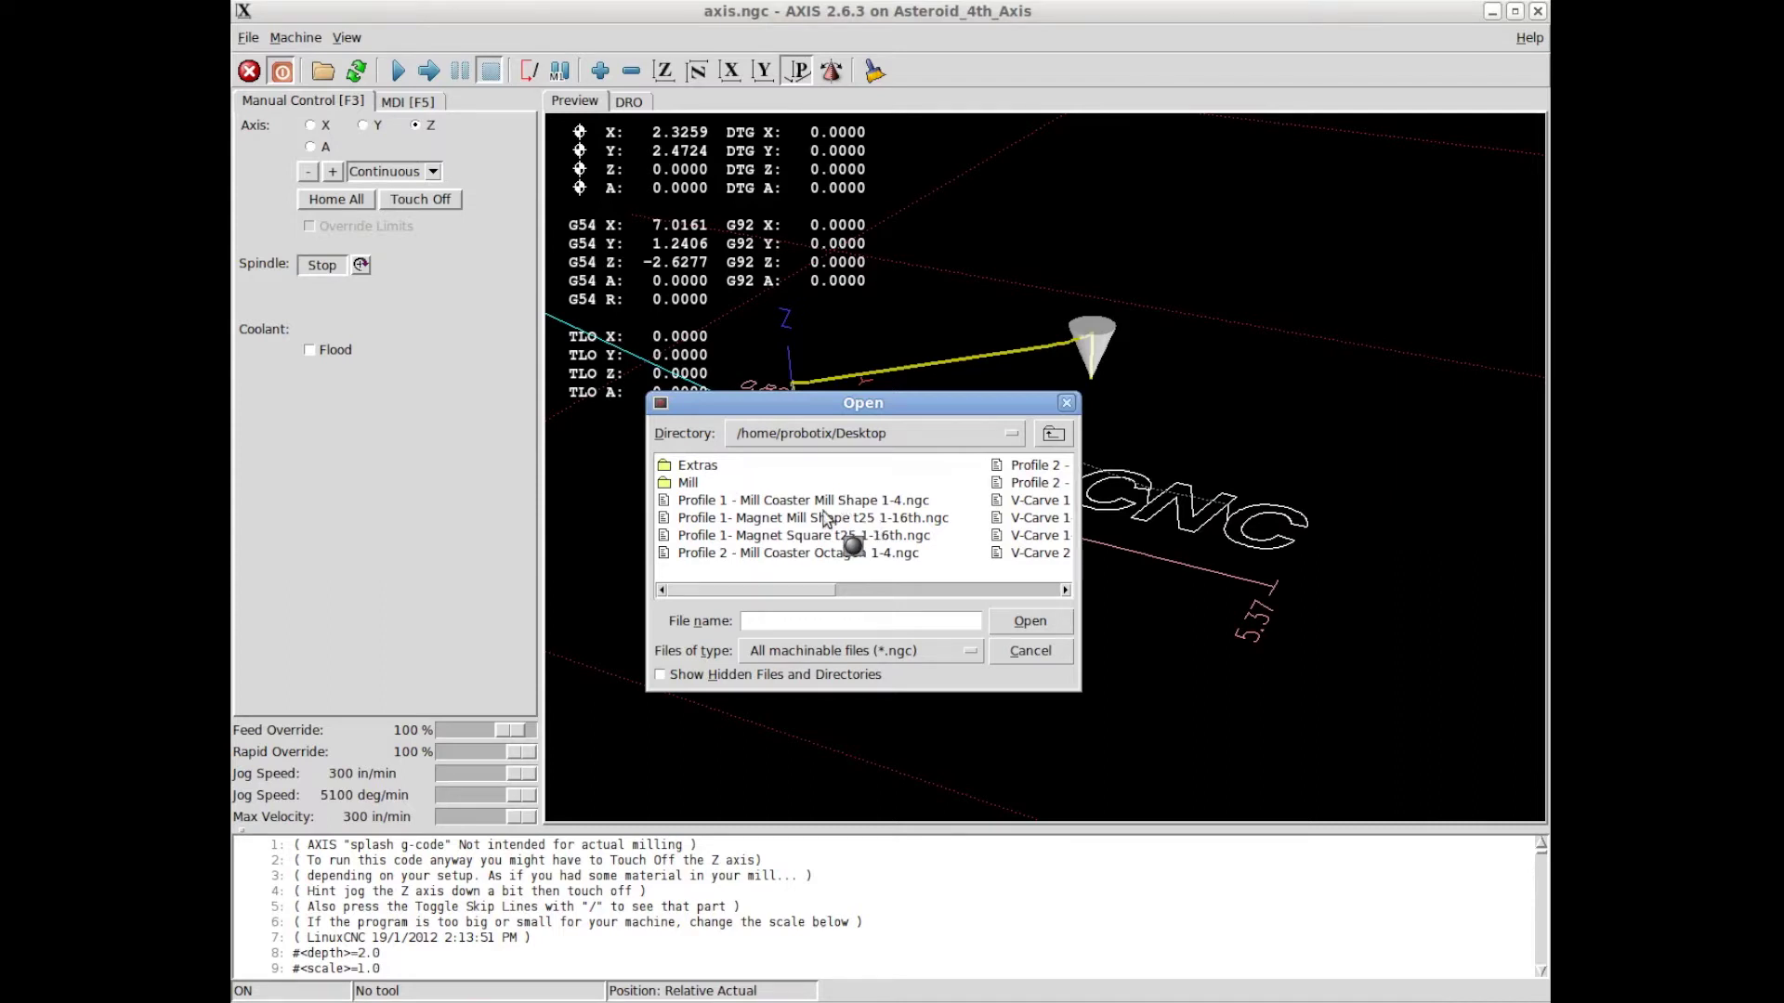
pyautogui.moveTo(827, 589); pyautogui.dragTo(961, 591)
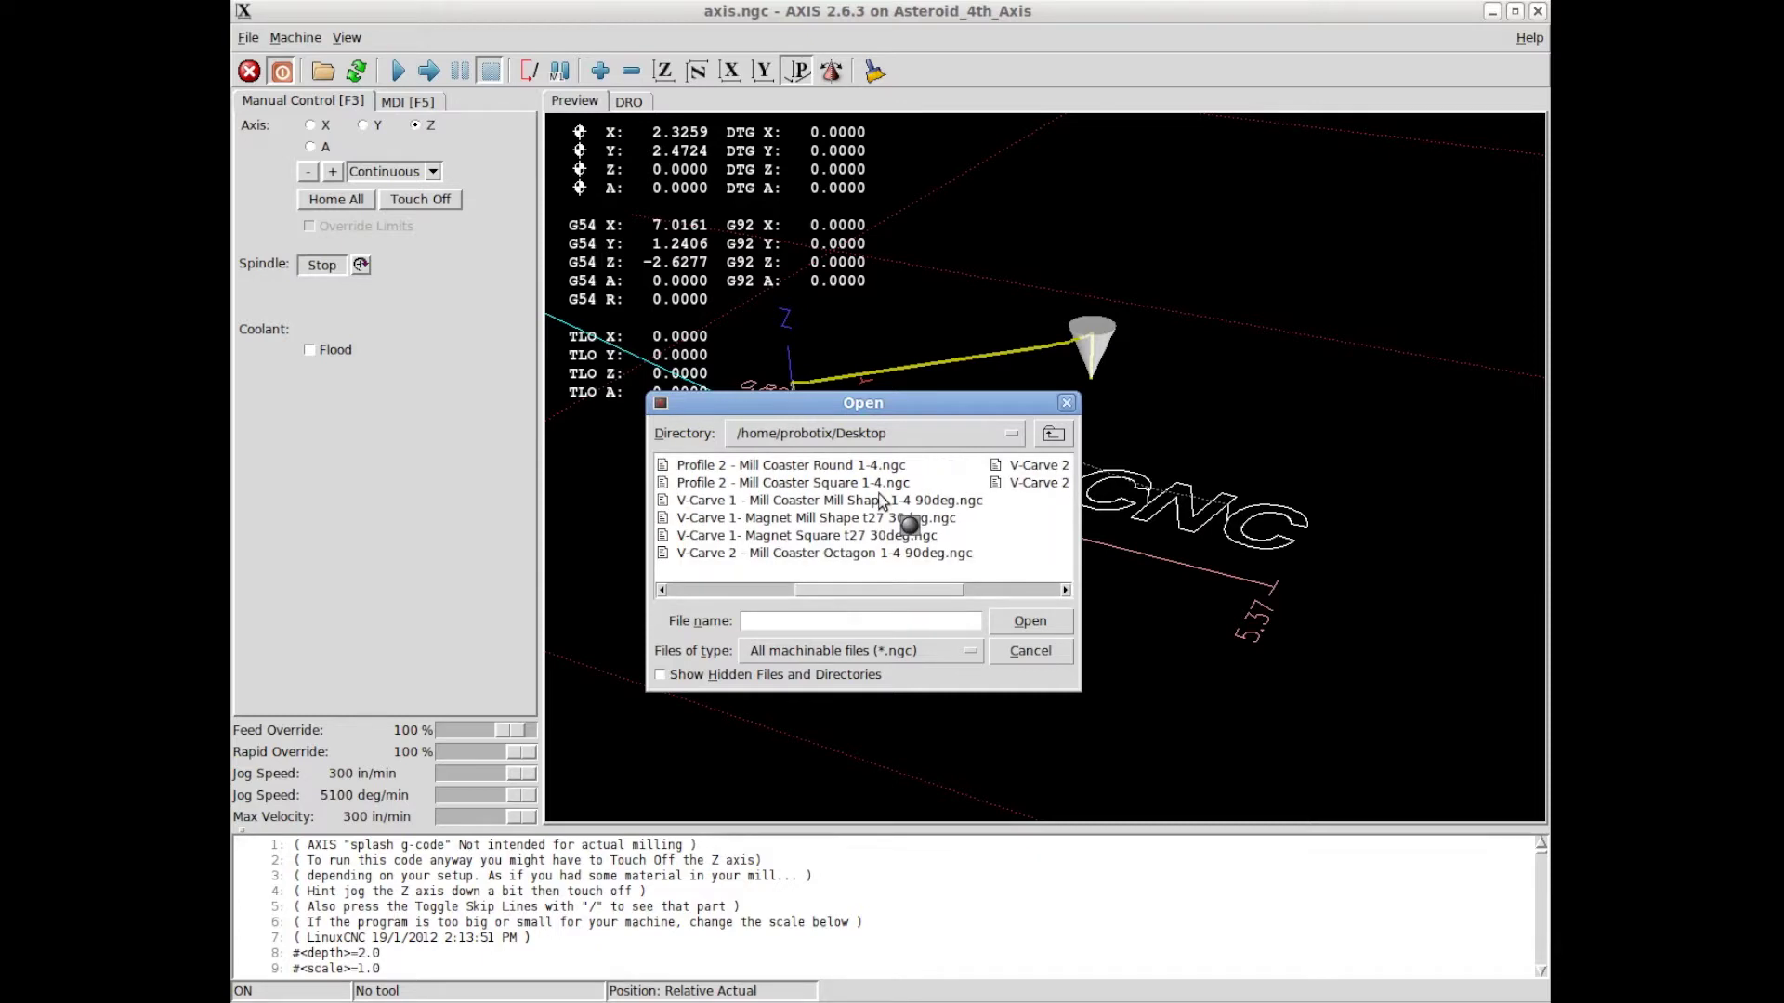
pyautogui.click(880, 502)
pyautogui.click(1013, 621)
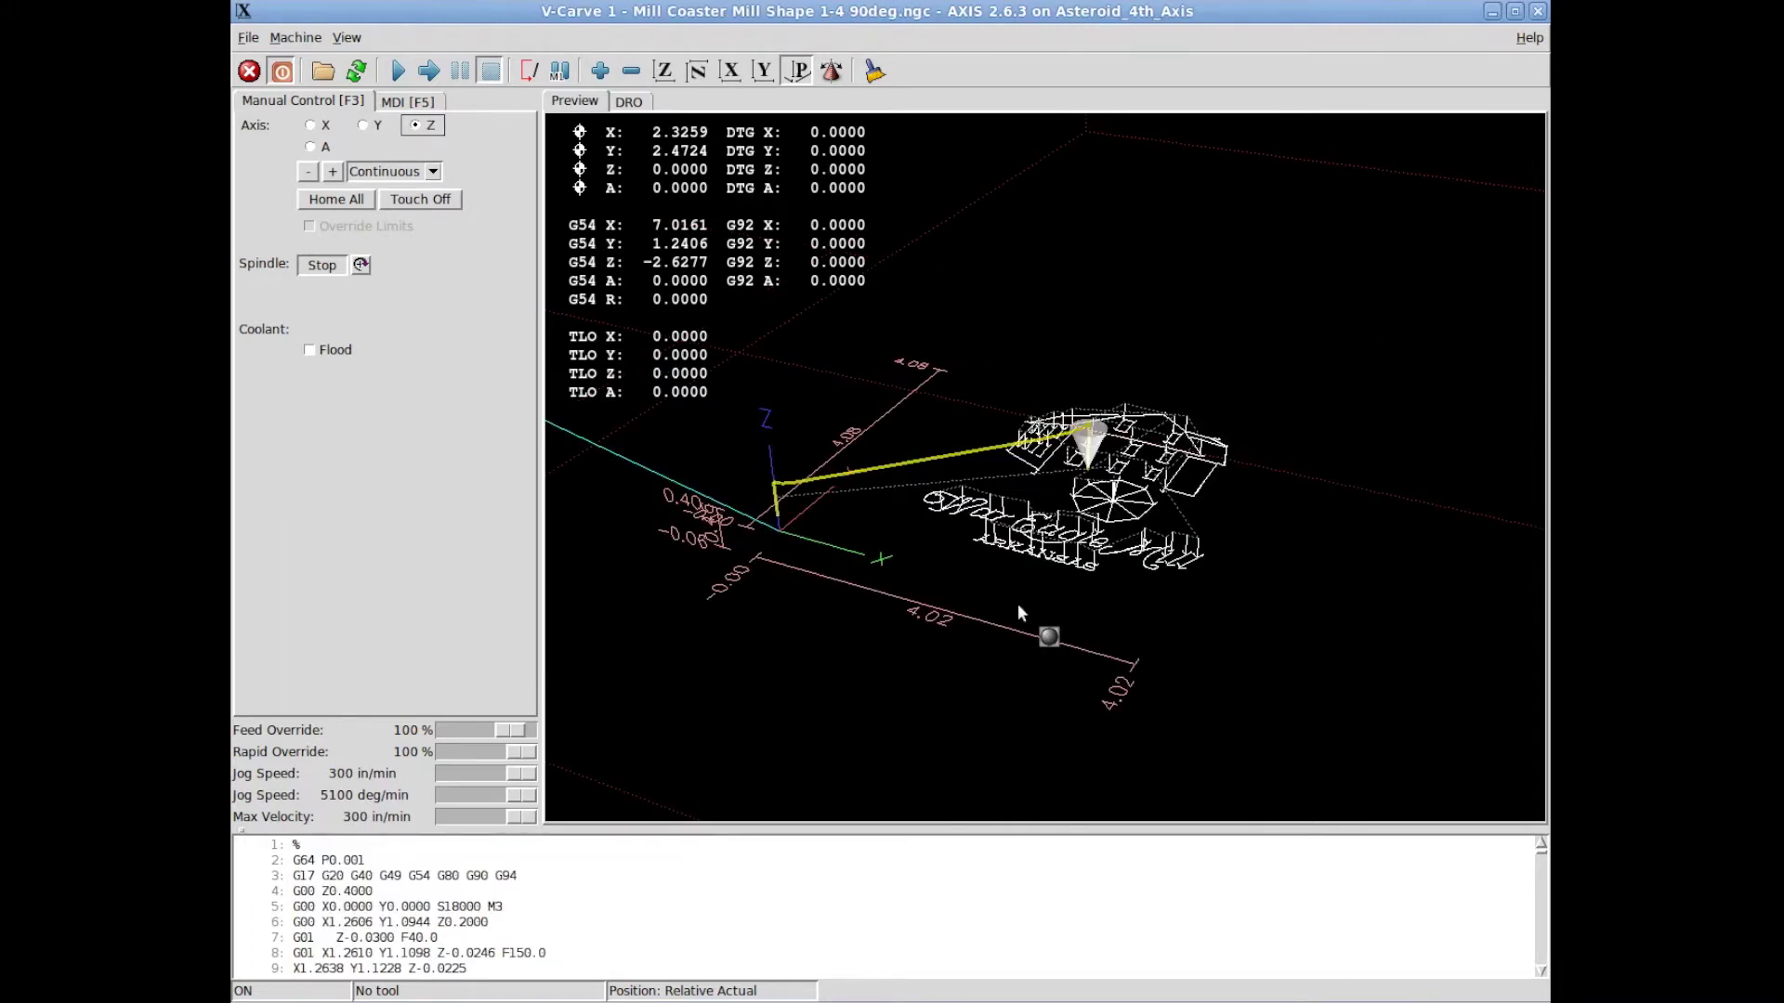
pyautogui.scroll(3, 1017, 604)
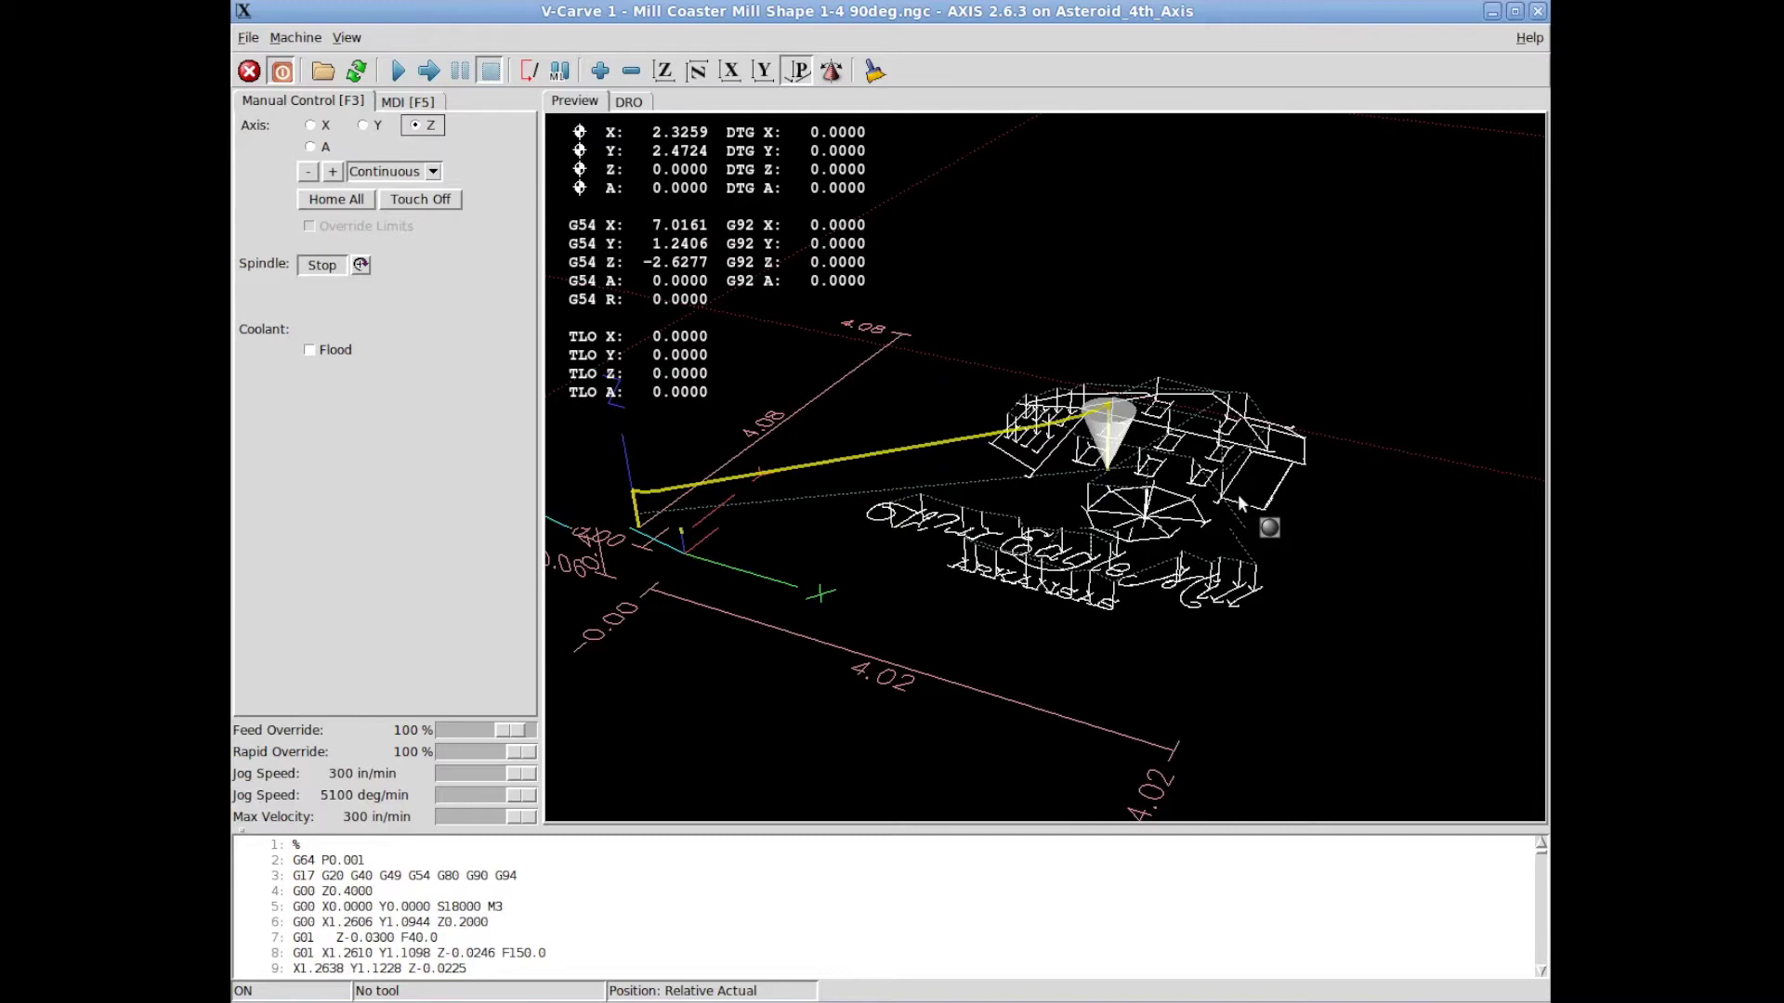
pyautogui.scroll(2, 1240, 503)
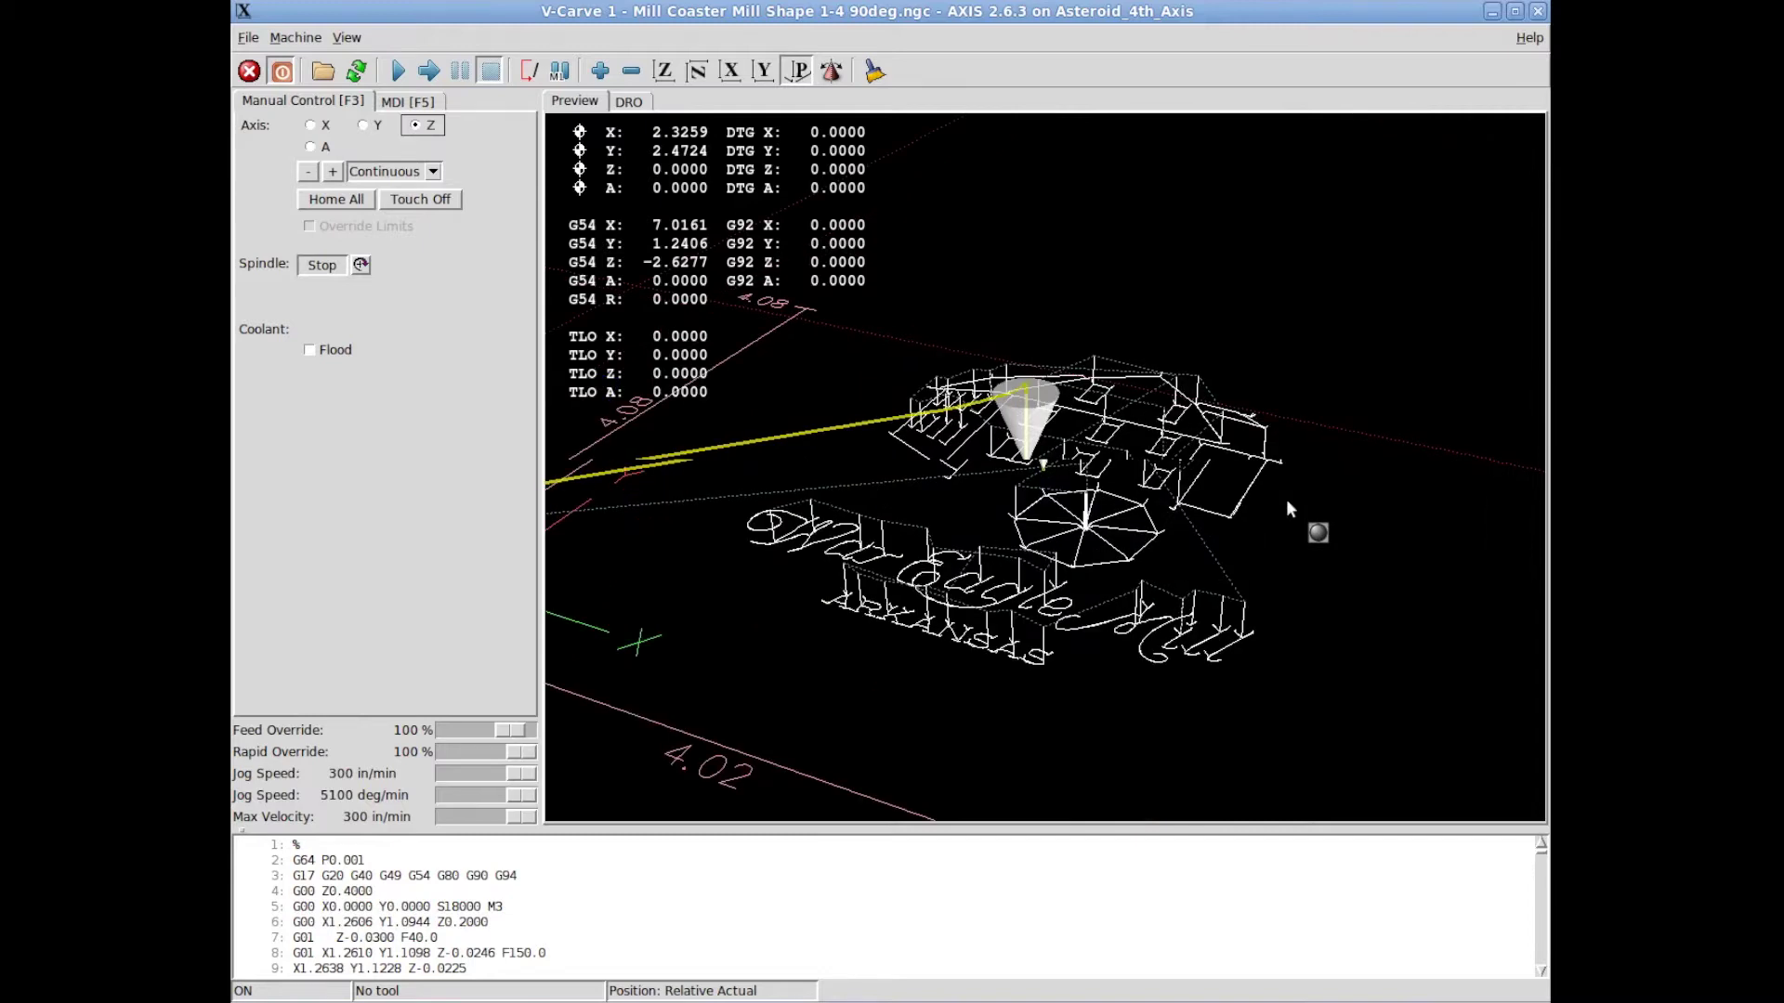
pyautogui.moveTo(1288, 507); pyautogui.dragTo(1281, 549, button='middle')
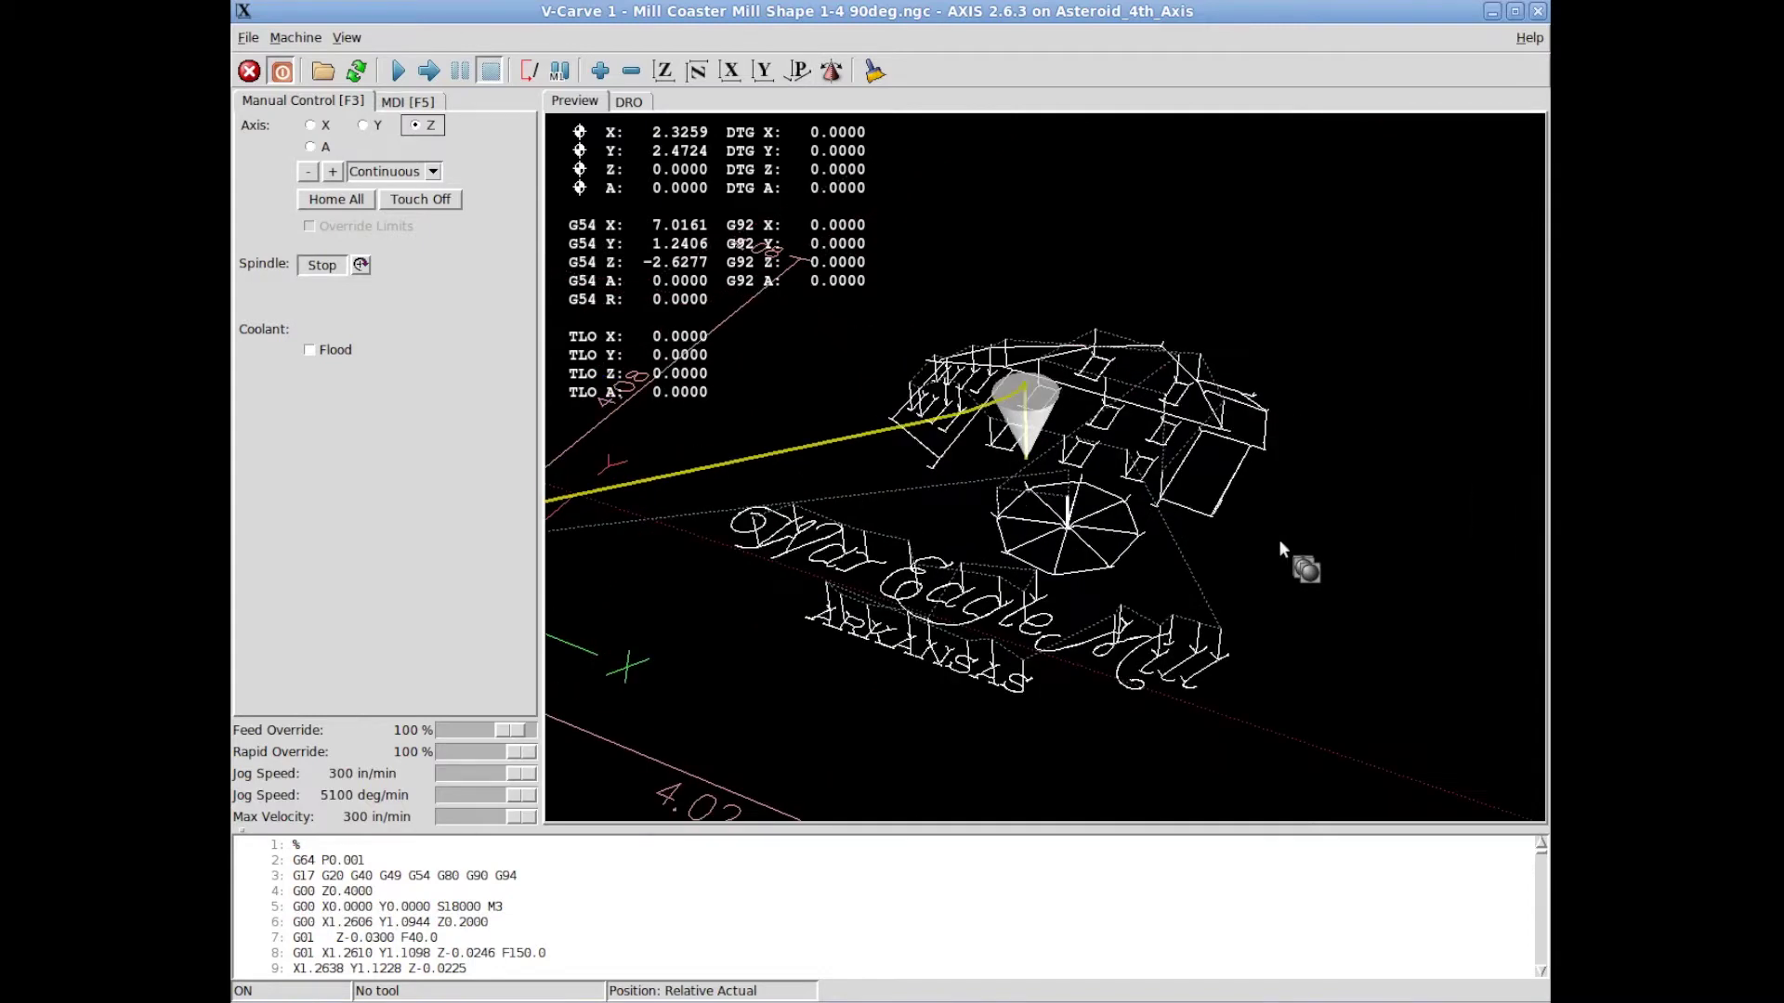
pyautogui.scroll(2, 1278, 538)
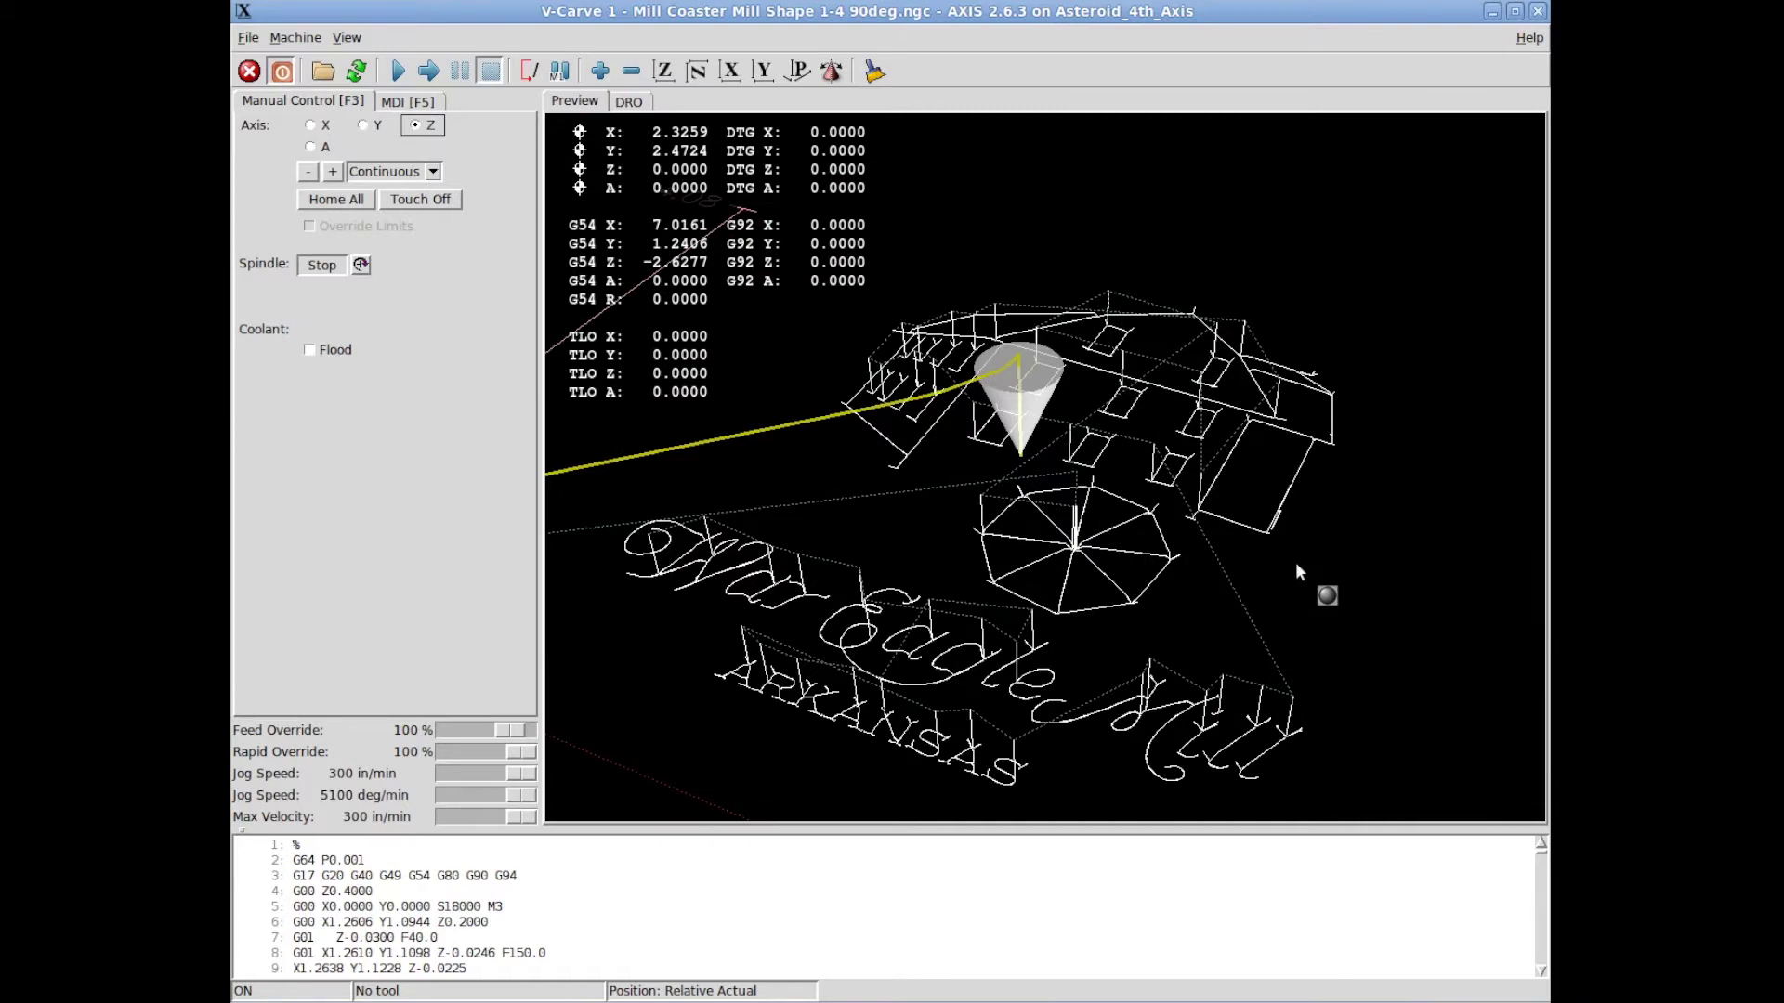
pyautogui.moveTo(1296, 565); pyautogui.dragTo(1289, 542)
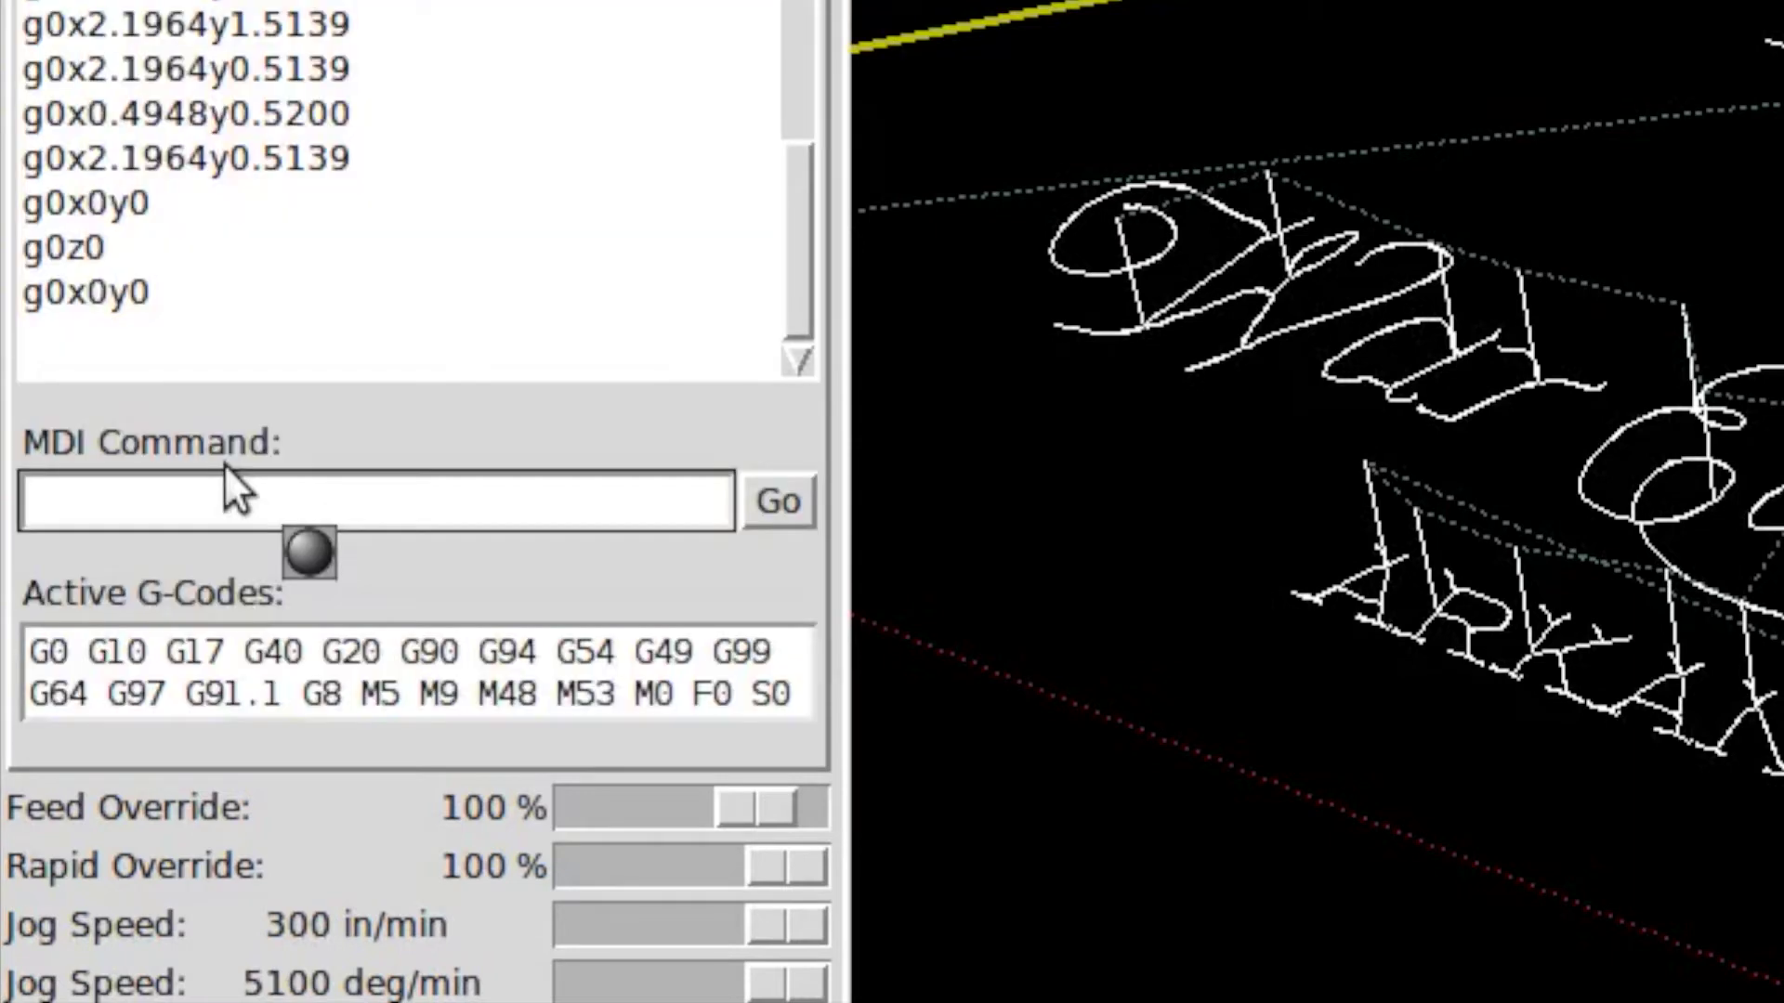
# Run g0x0y0z0 as an MDI command to send the tool to the work origin, and return to manual control.
pyautogui.click(239, 481)
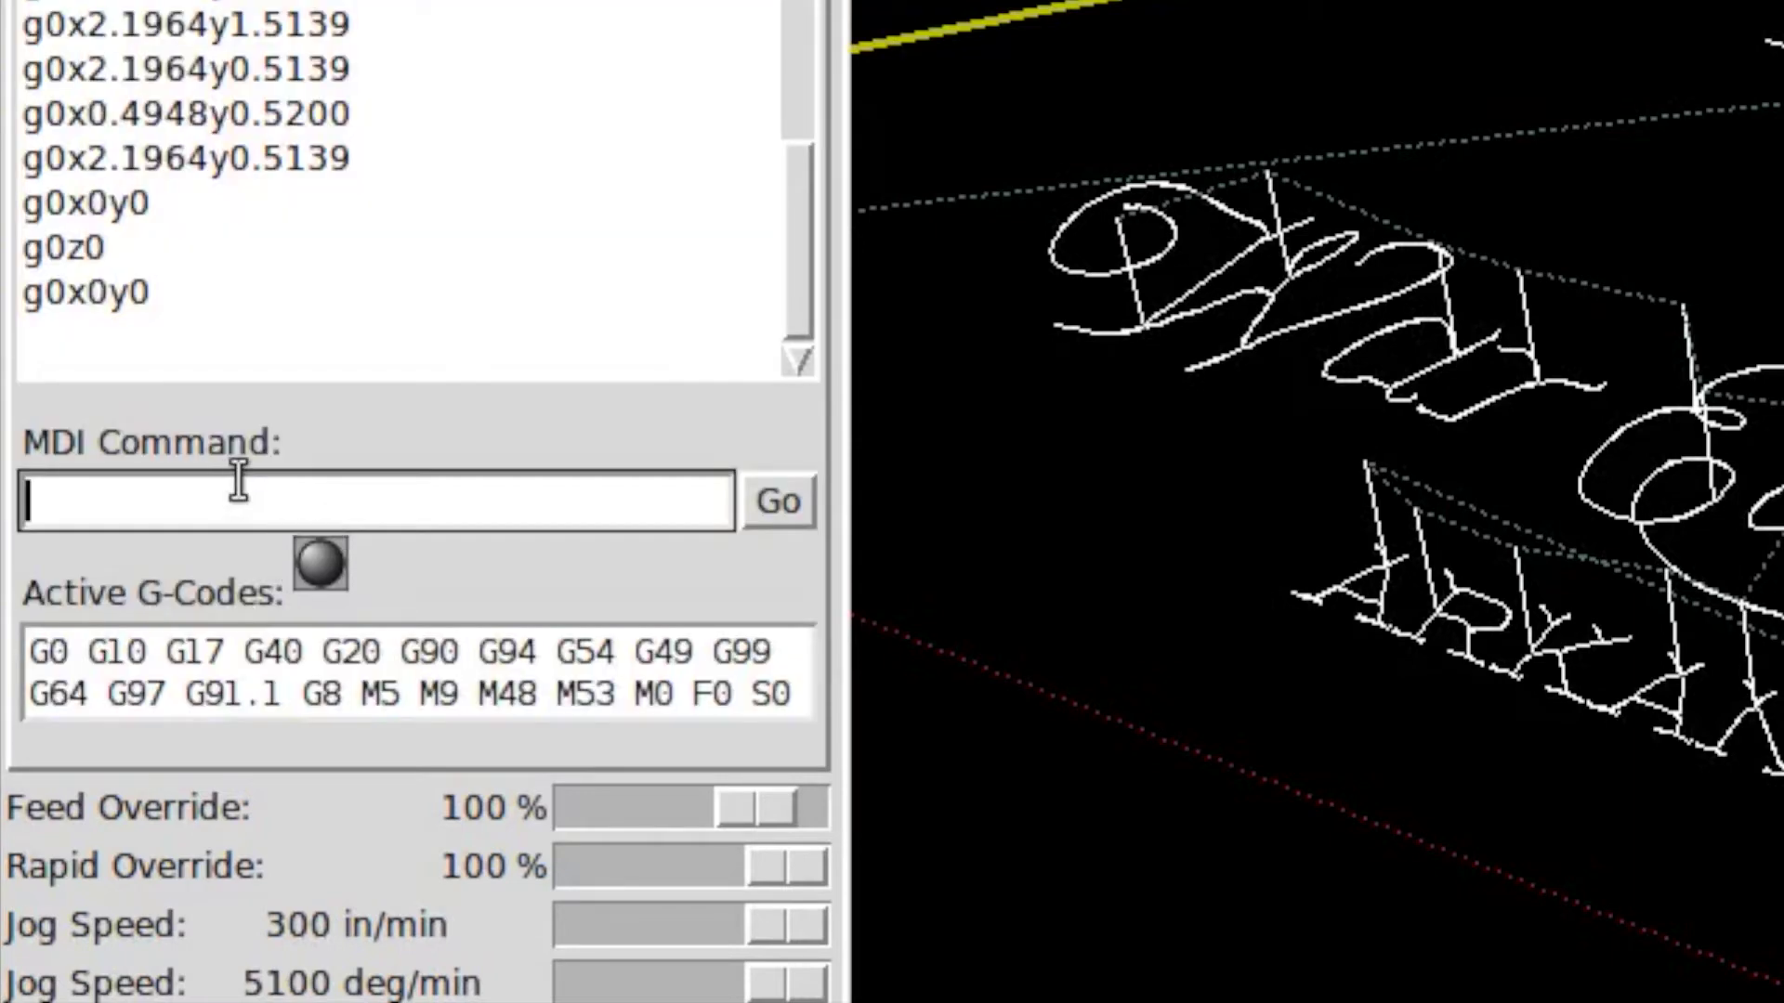
pyautogui.write('g0')
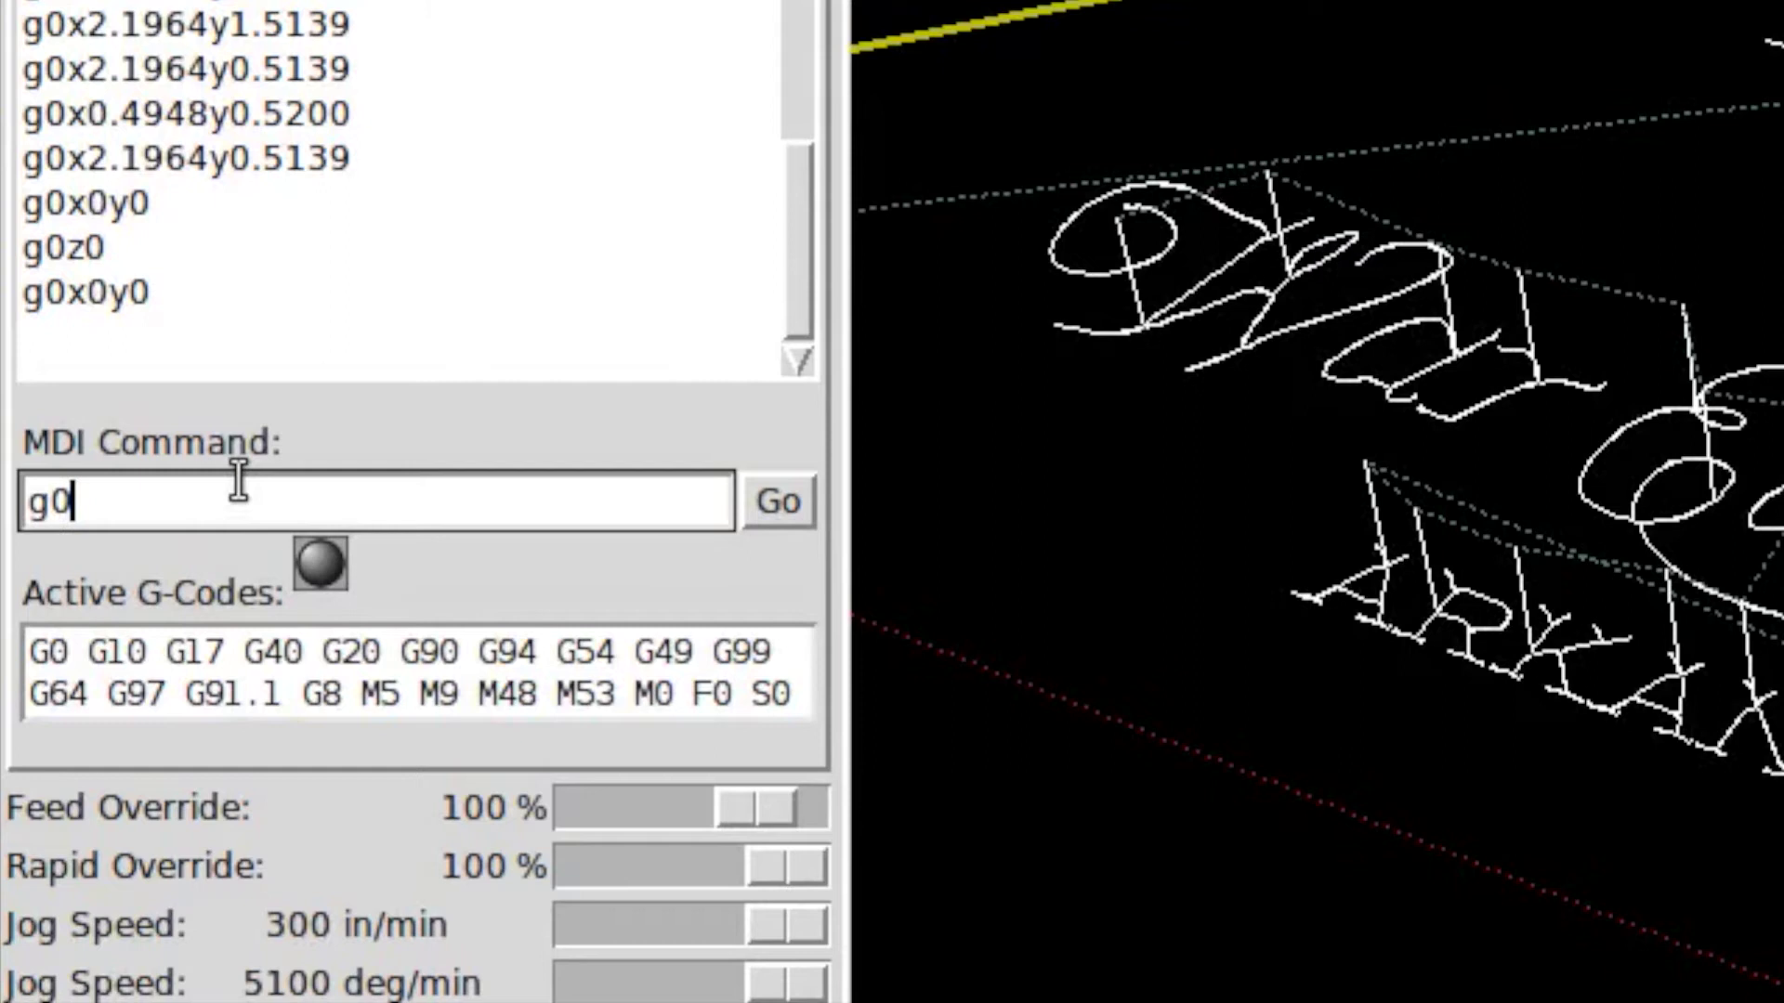
pyautogui.write('x0y0')
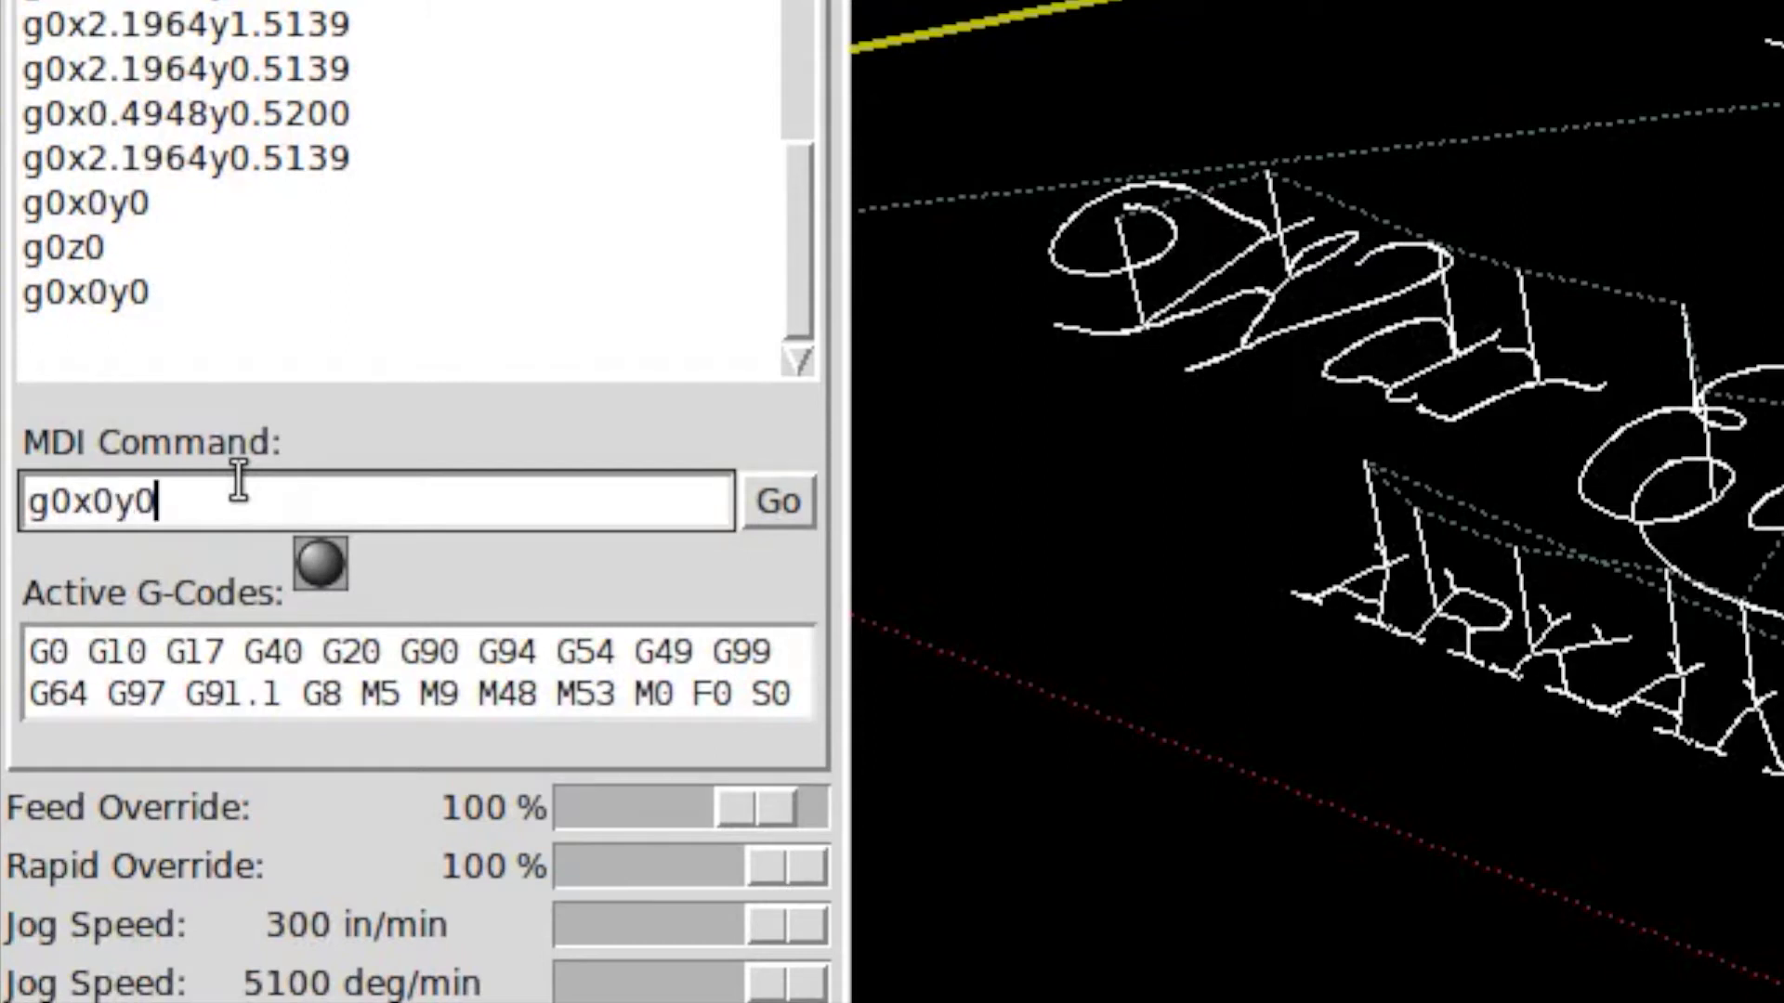
pyautogui.write('z0')
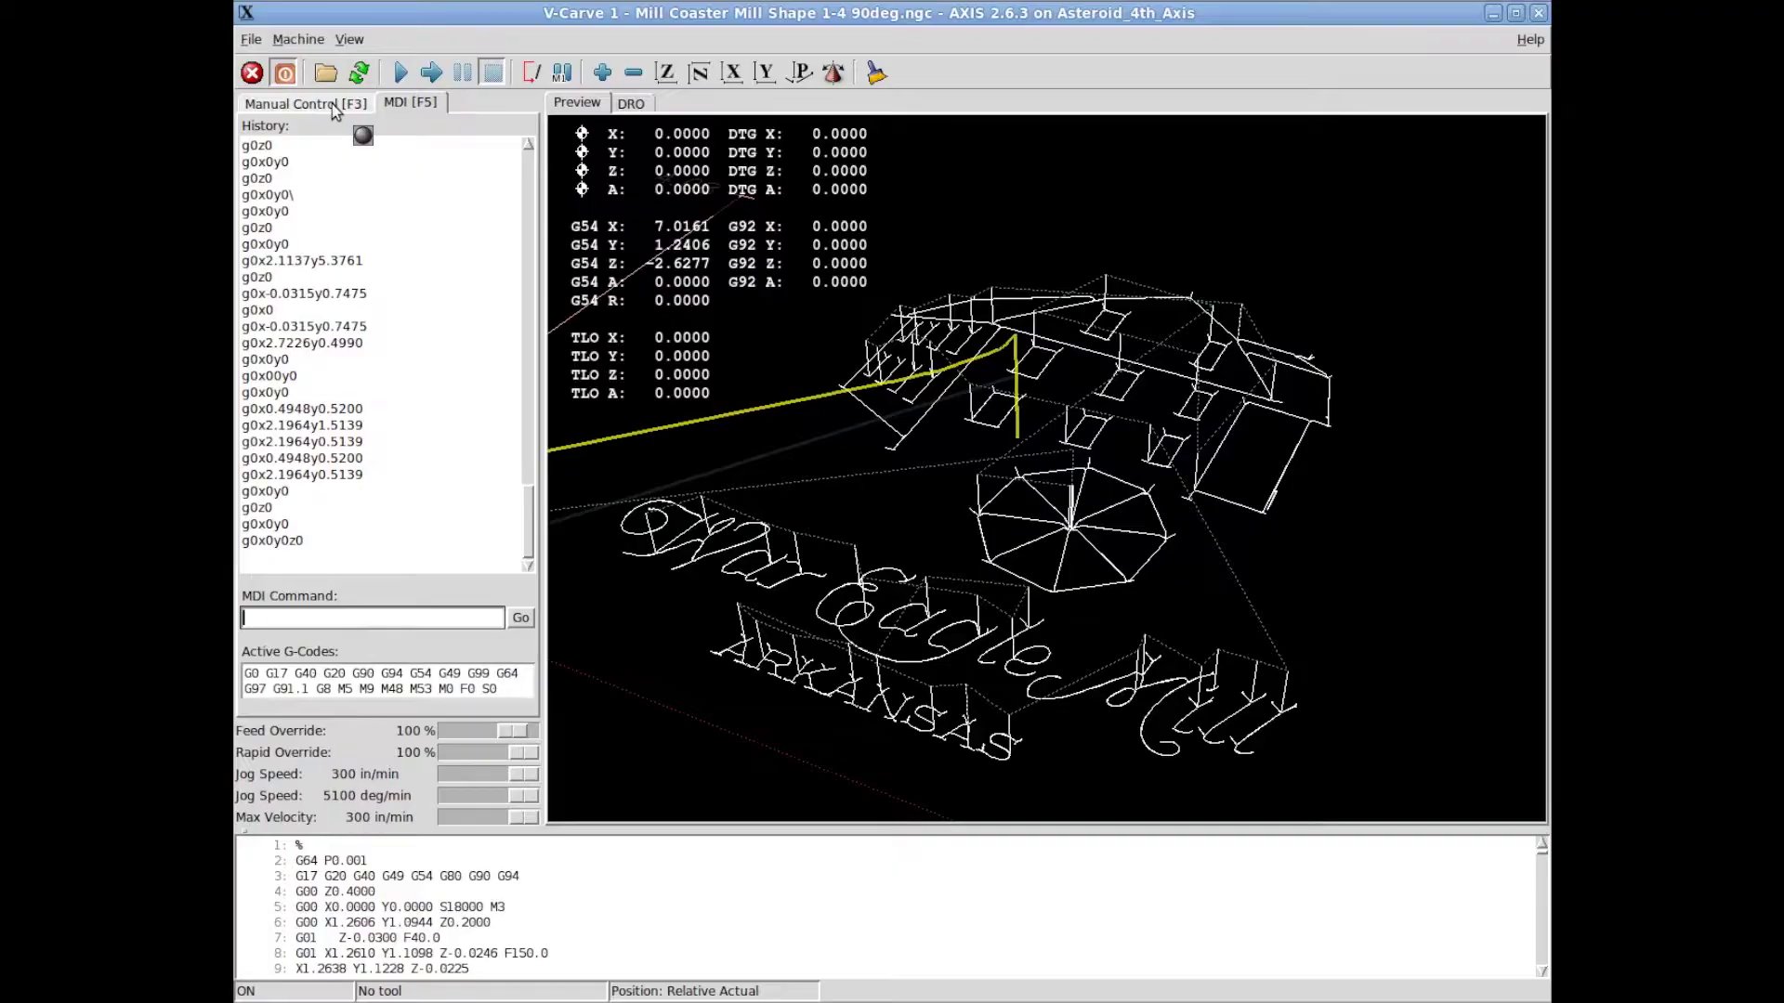
pyautogui.click(333, 105)
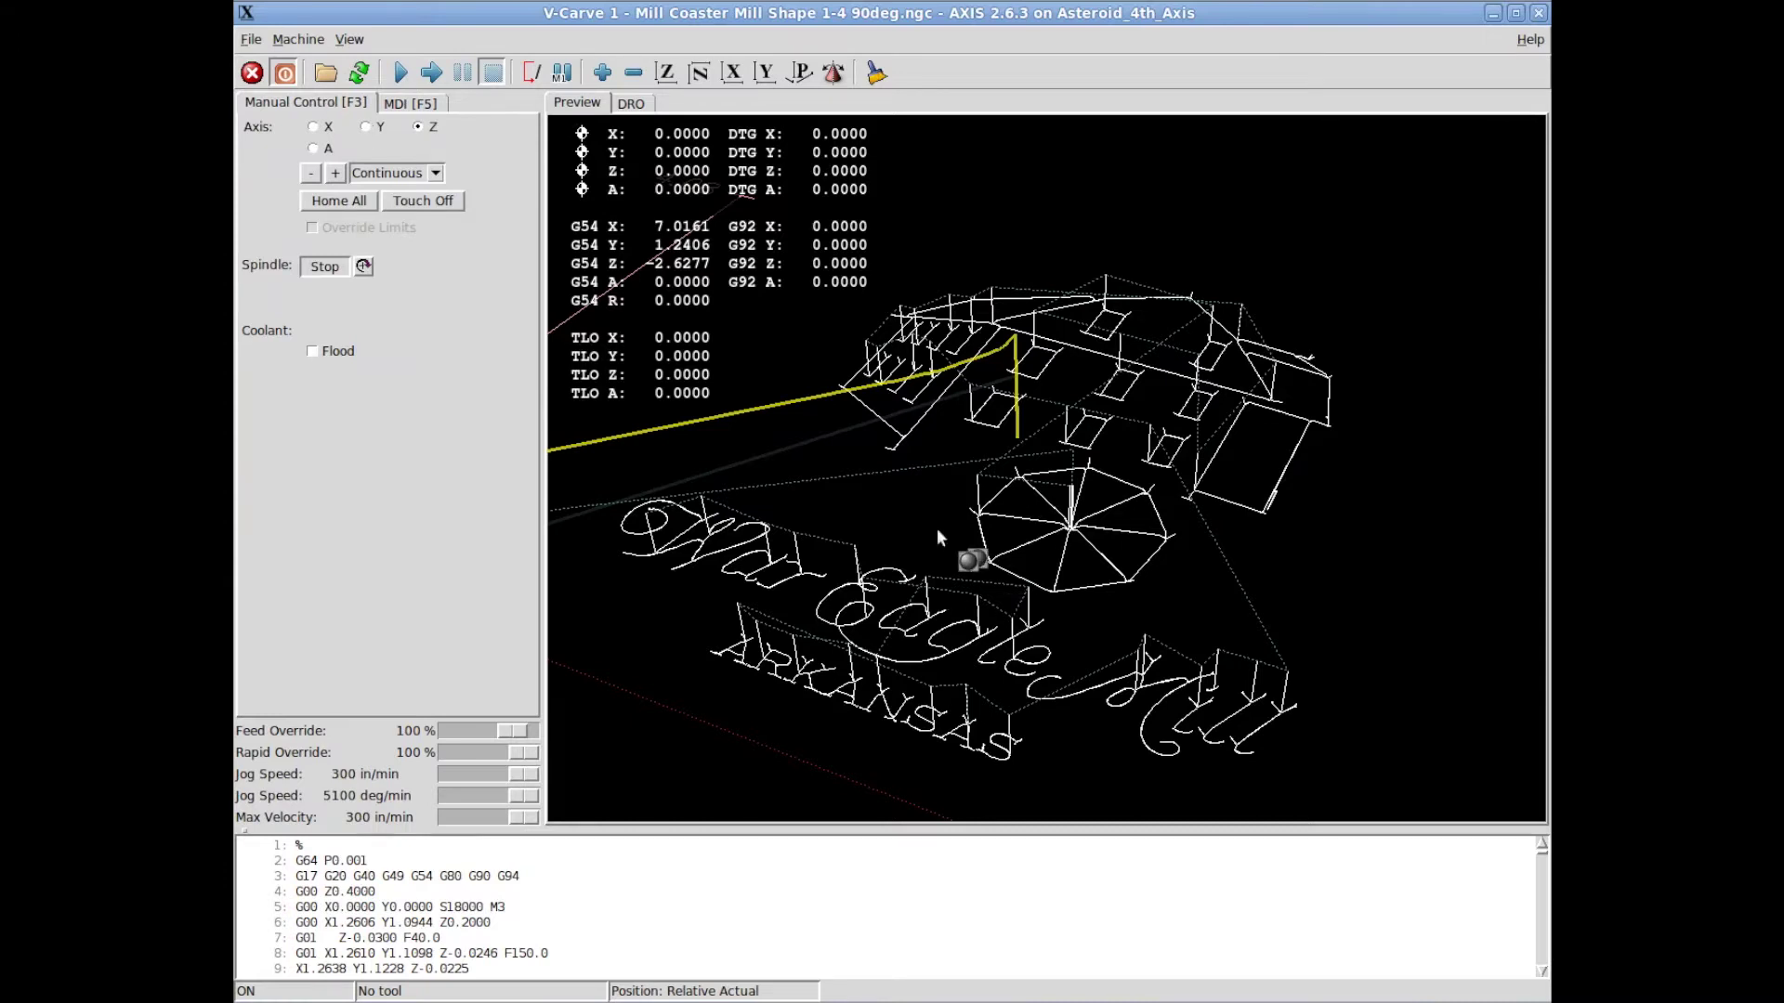
pyautogui.moveTo(938, 536); pyautogui.dragTo(918, 525, button='middle')
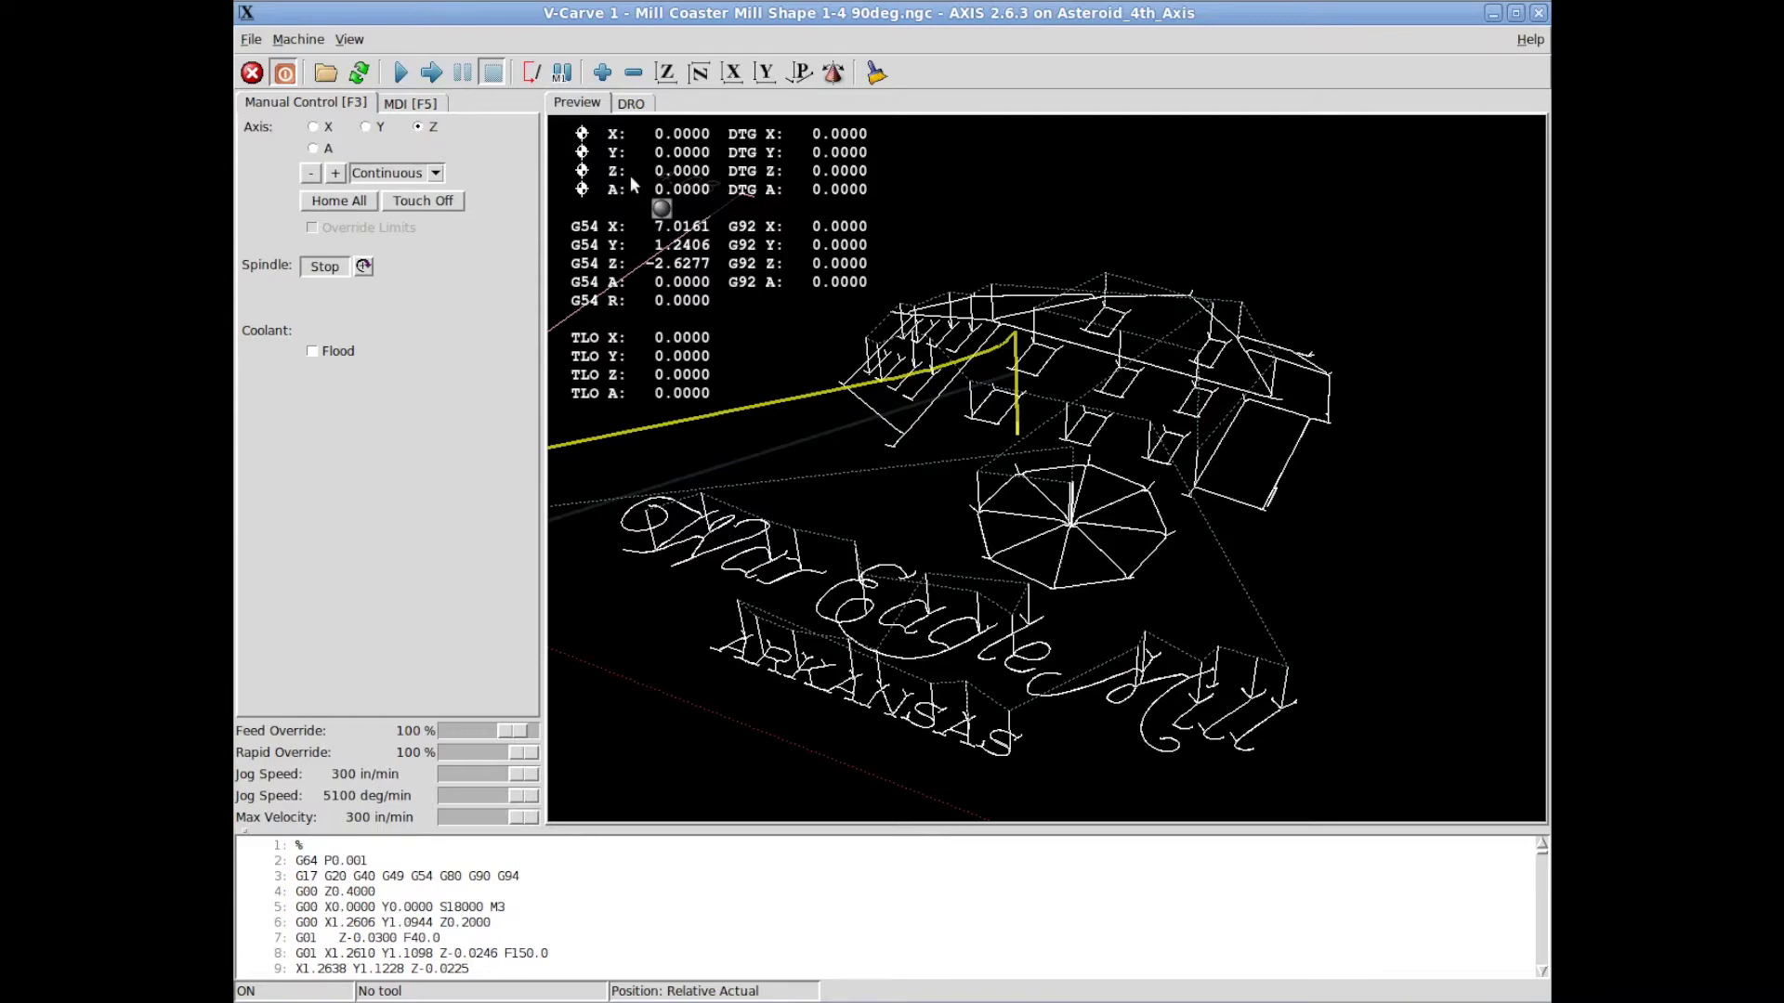
# Engage the emergency stop, release it and switch the machine power back on.
pyautogui.click(475, 470)
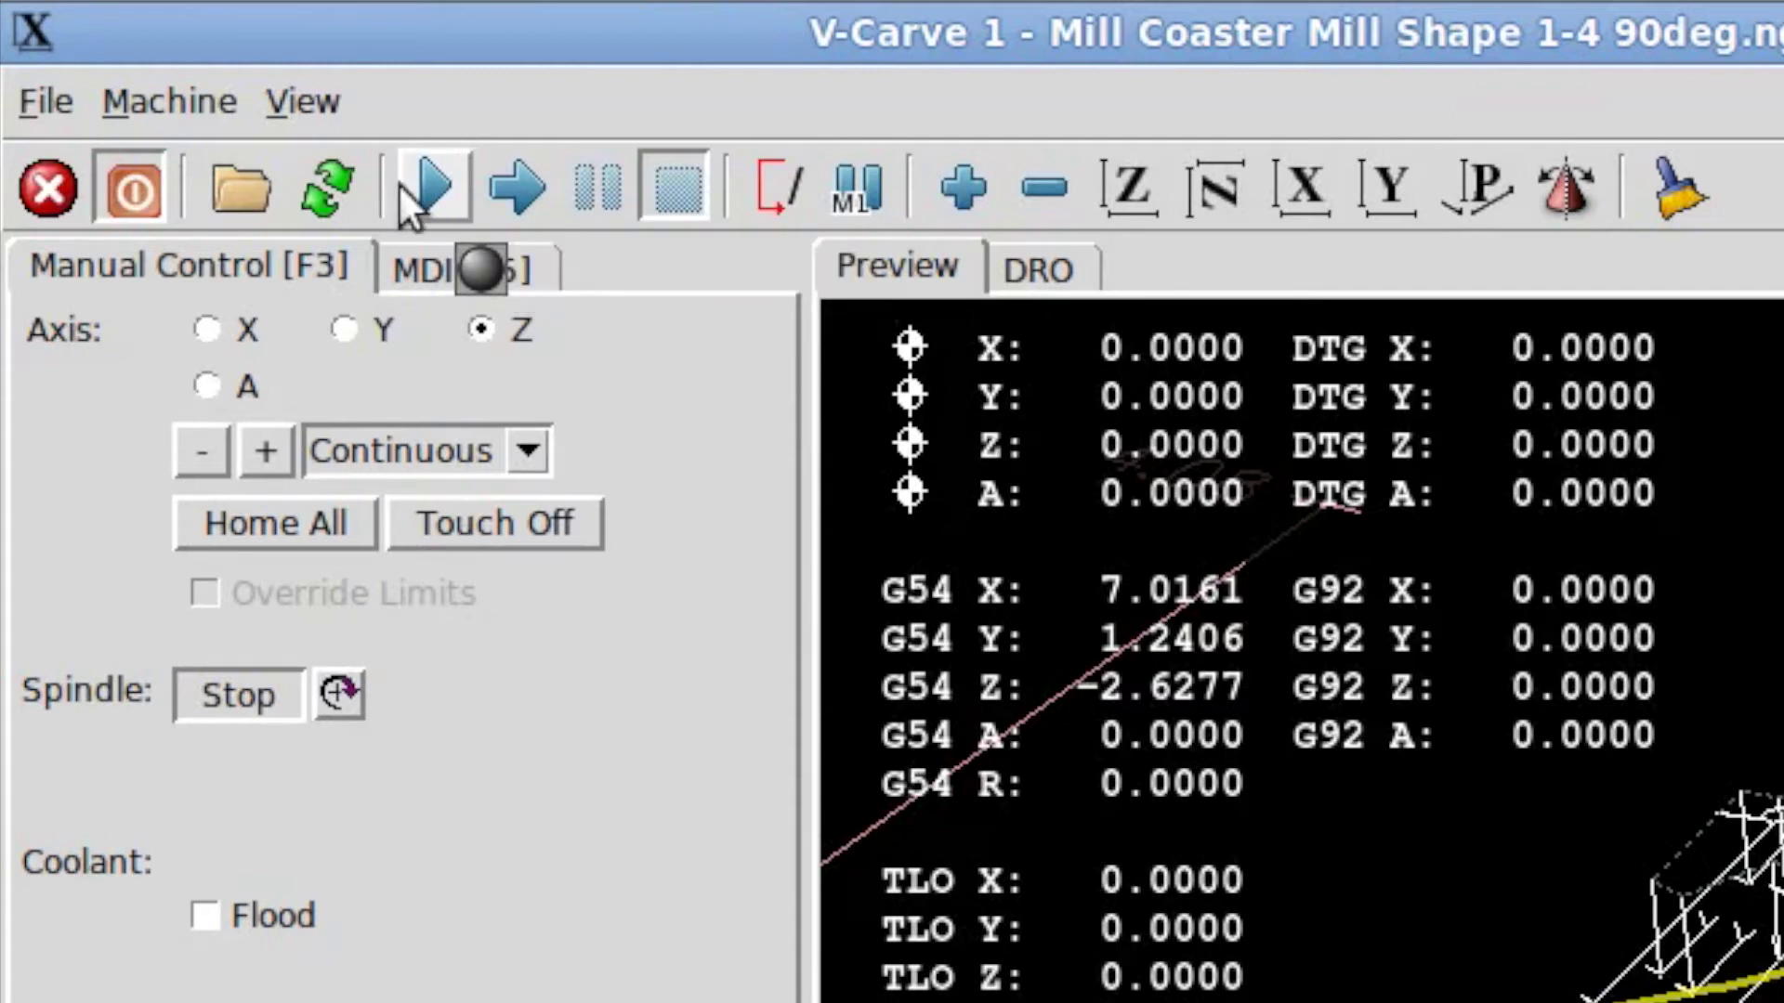
pyautogui.click(52, 197)
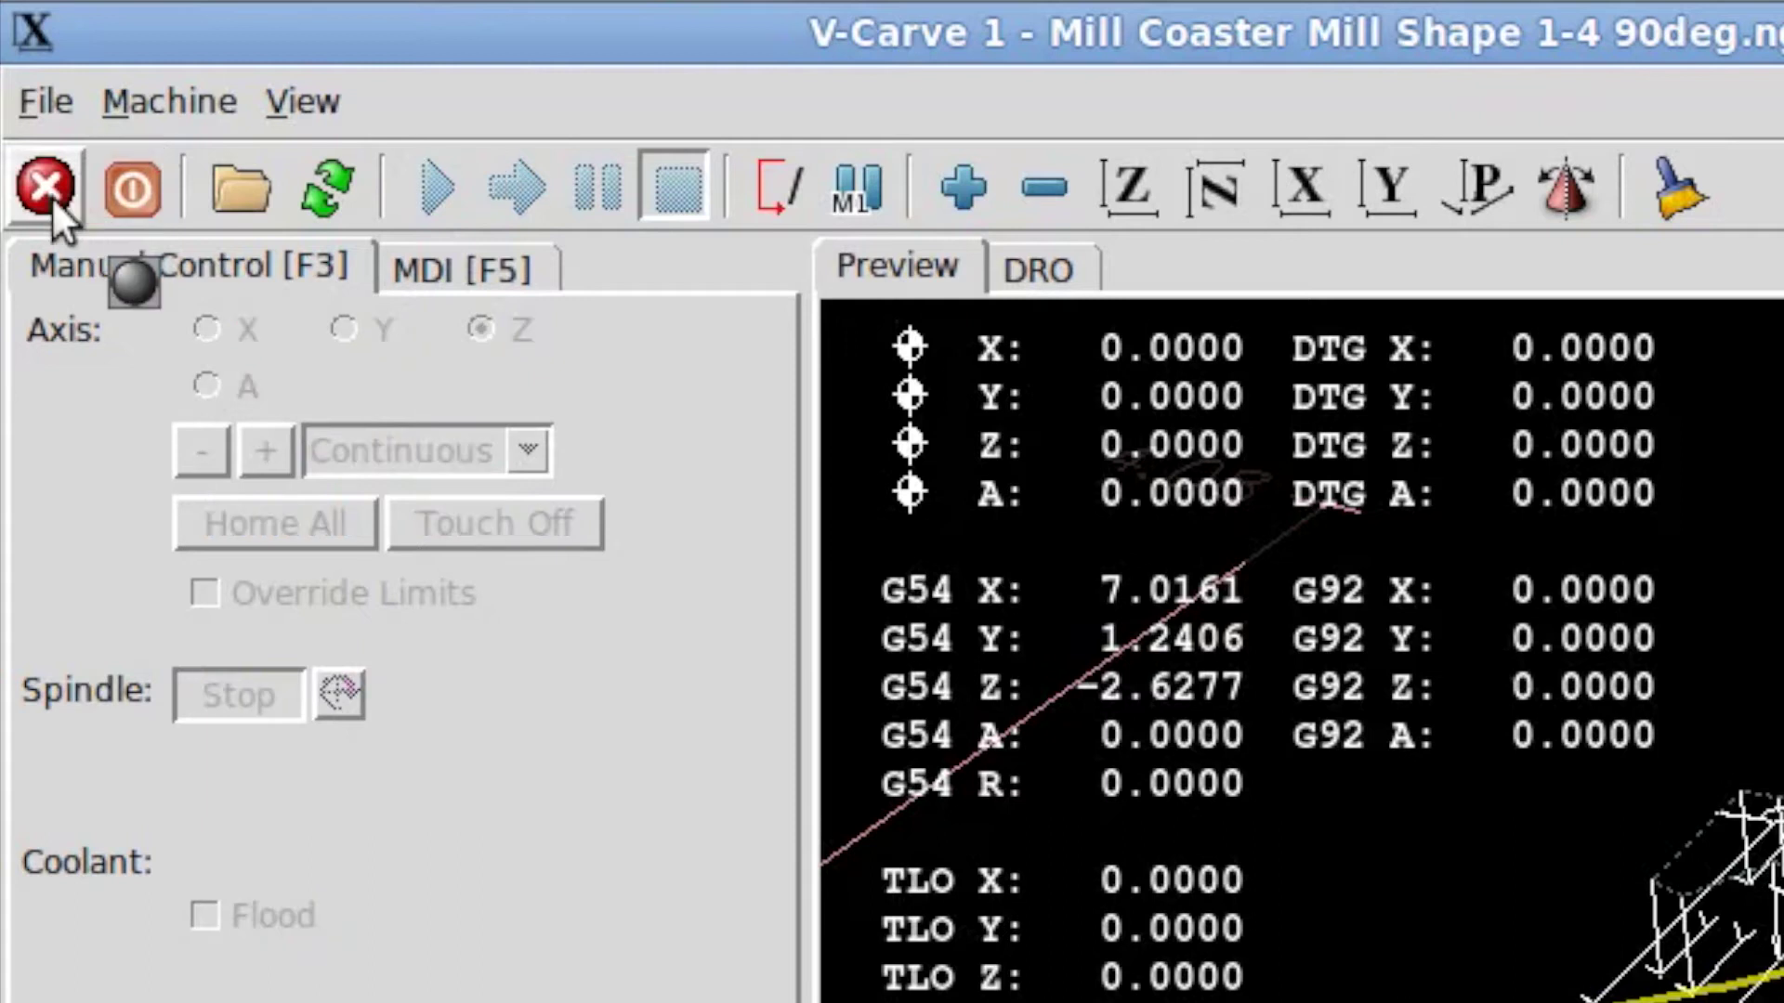
pyautogui.click(106, 188)
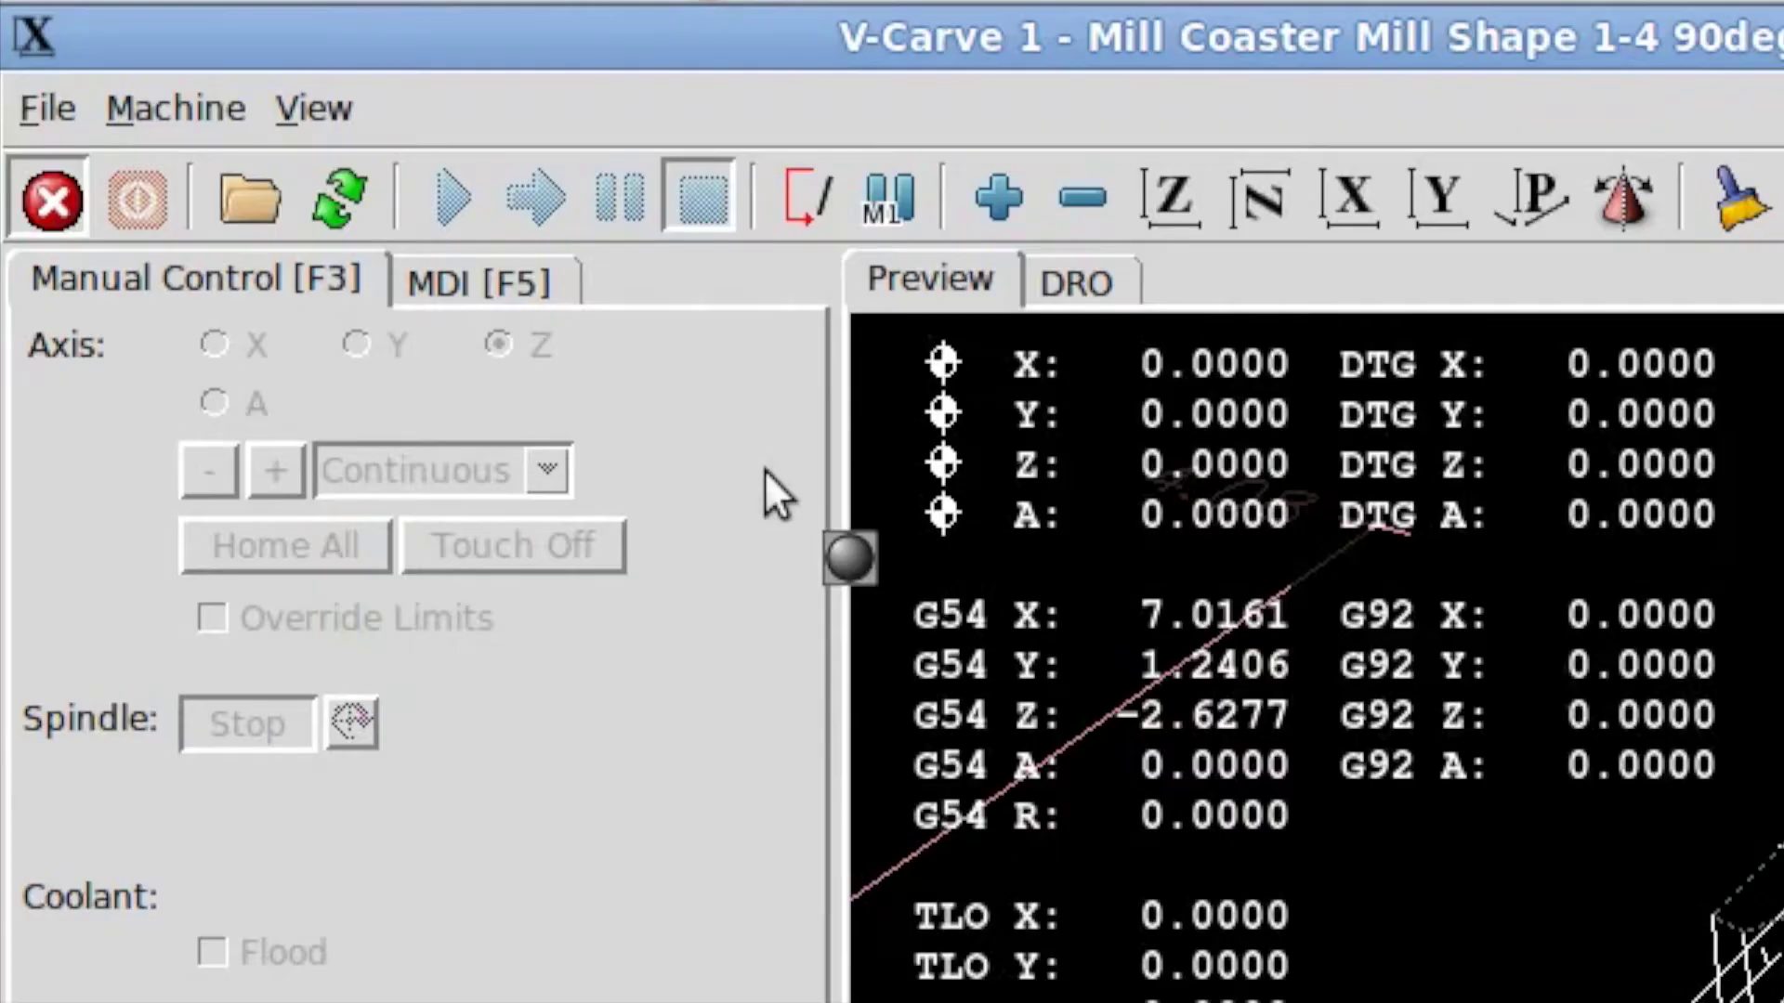
pyautogui.click(39, 206)
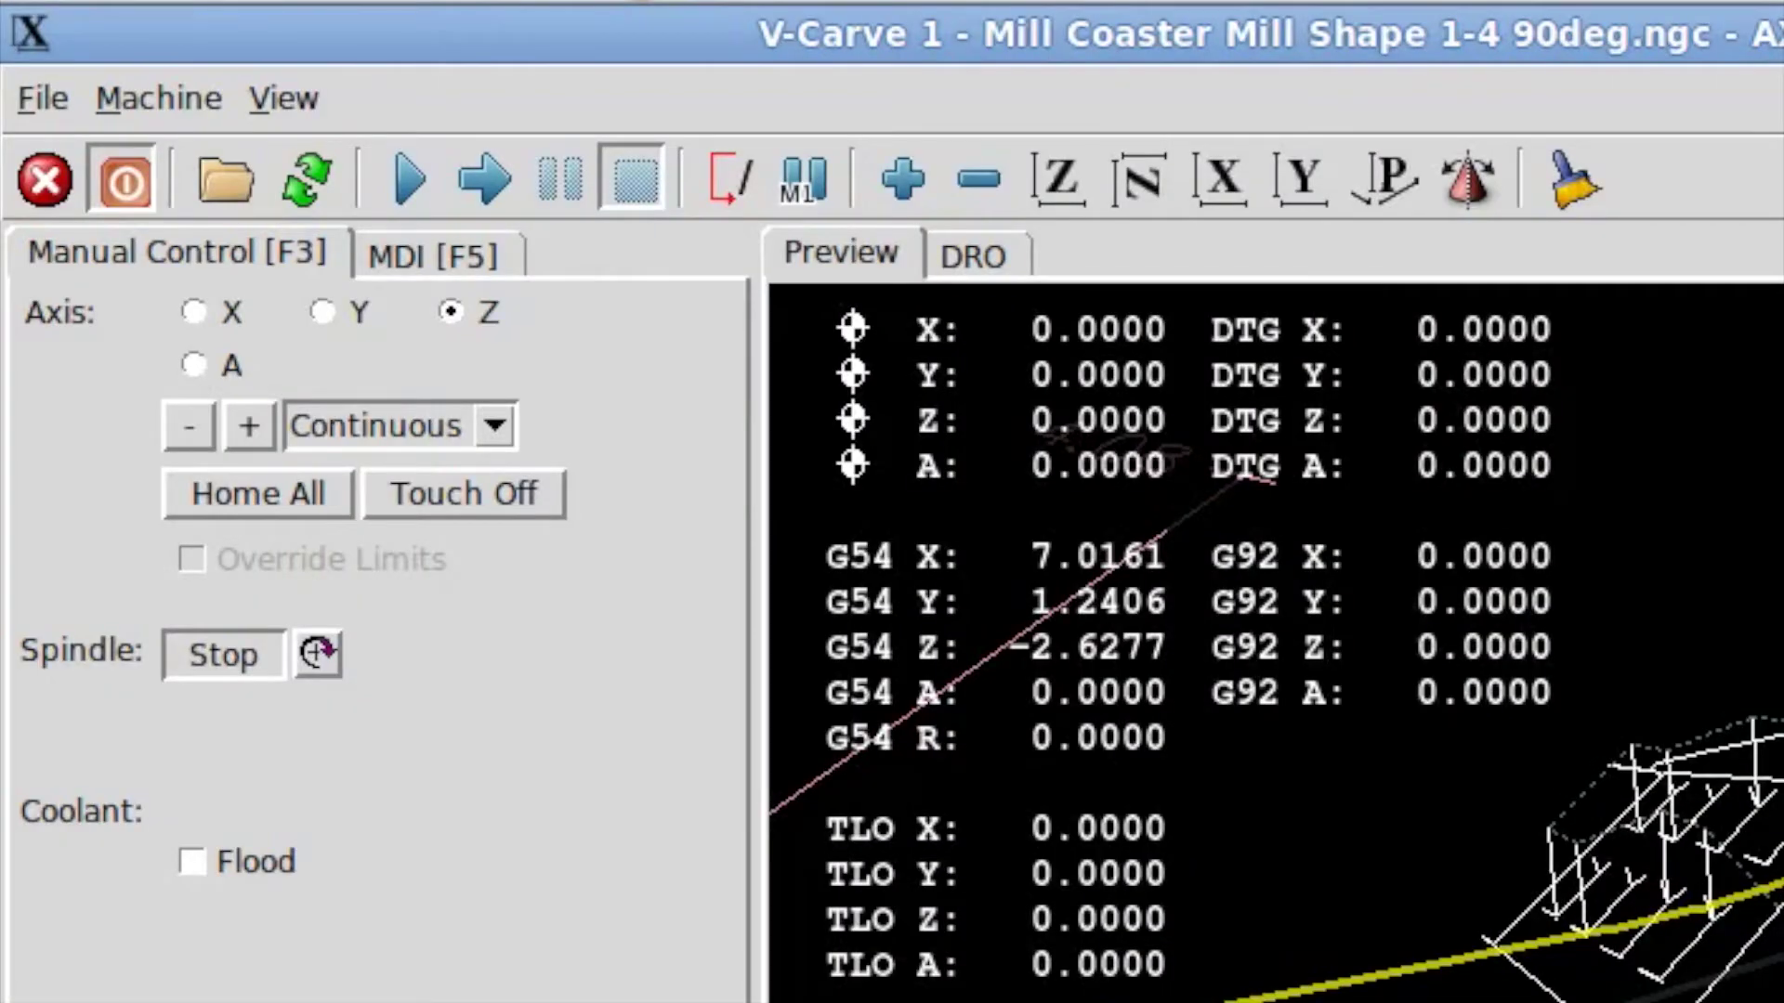
# Run the loaded V-carve coaster program and examine the traced cutting path in the preview.
pyautogui.click(402, 179)
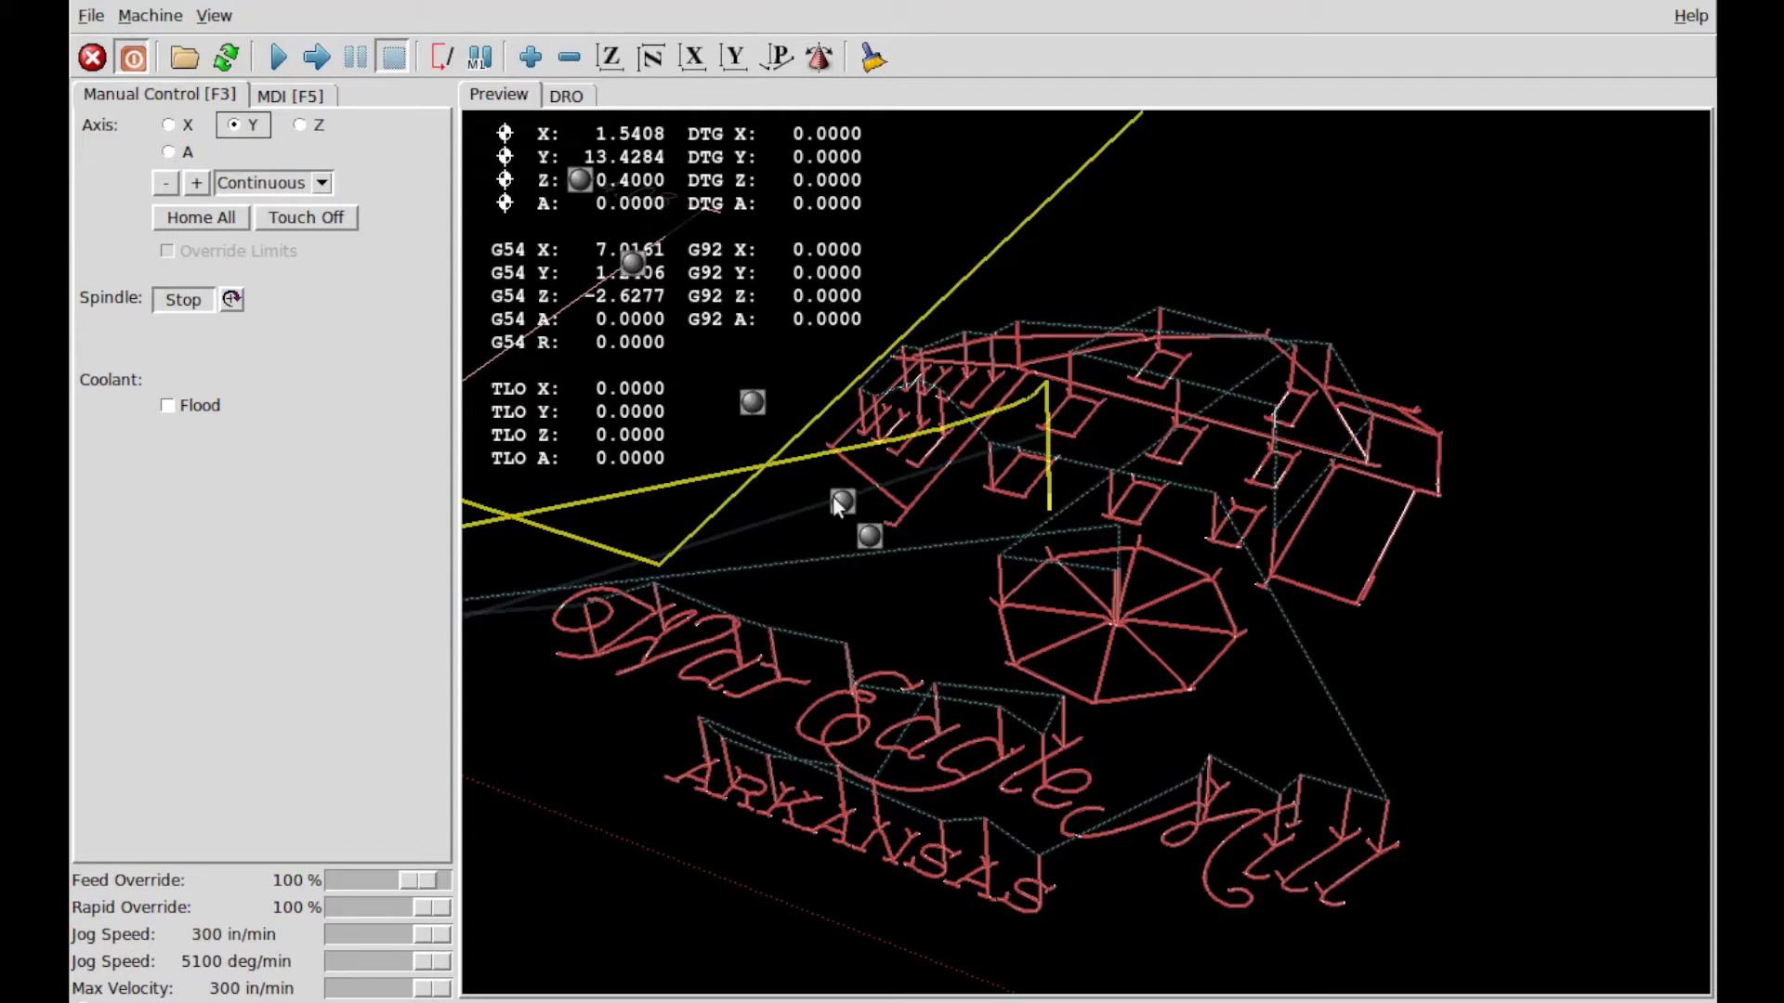
pyautogui.moveTo(832, 497); pyautogui.dragTo(1128, 362)
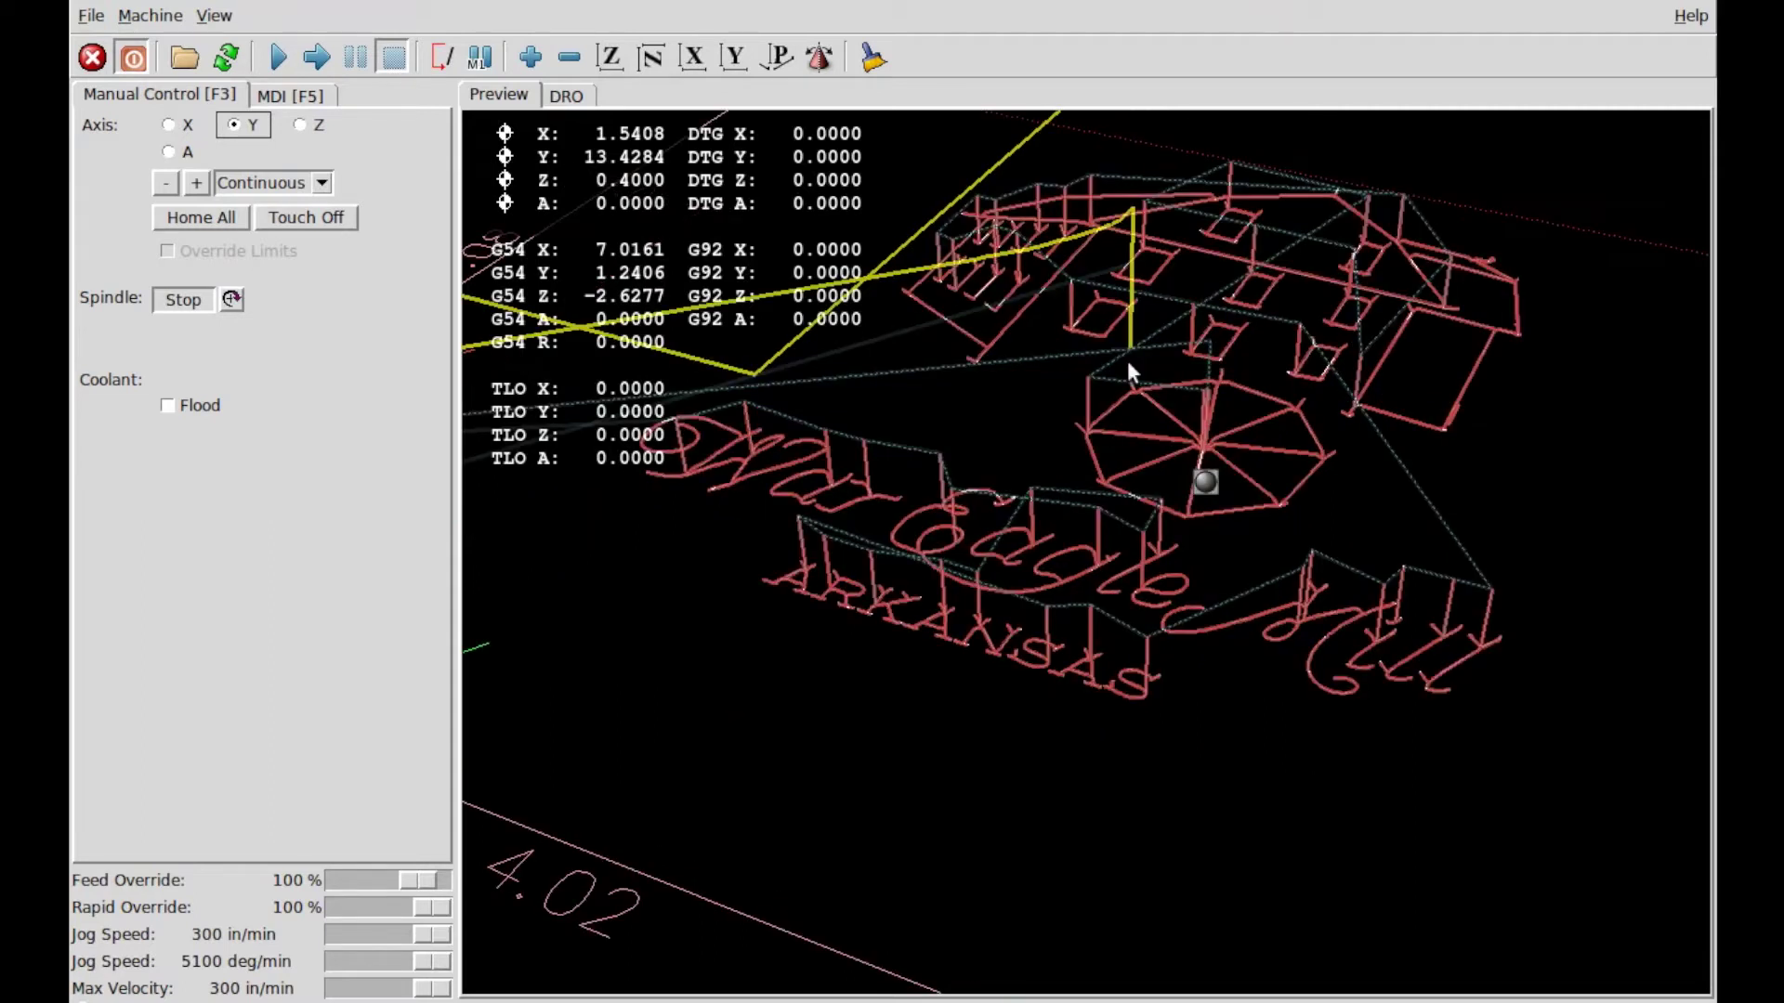
pyautogui.moveTo(1128, 361); pyautogui.dragTo(1161, 739, button='right')
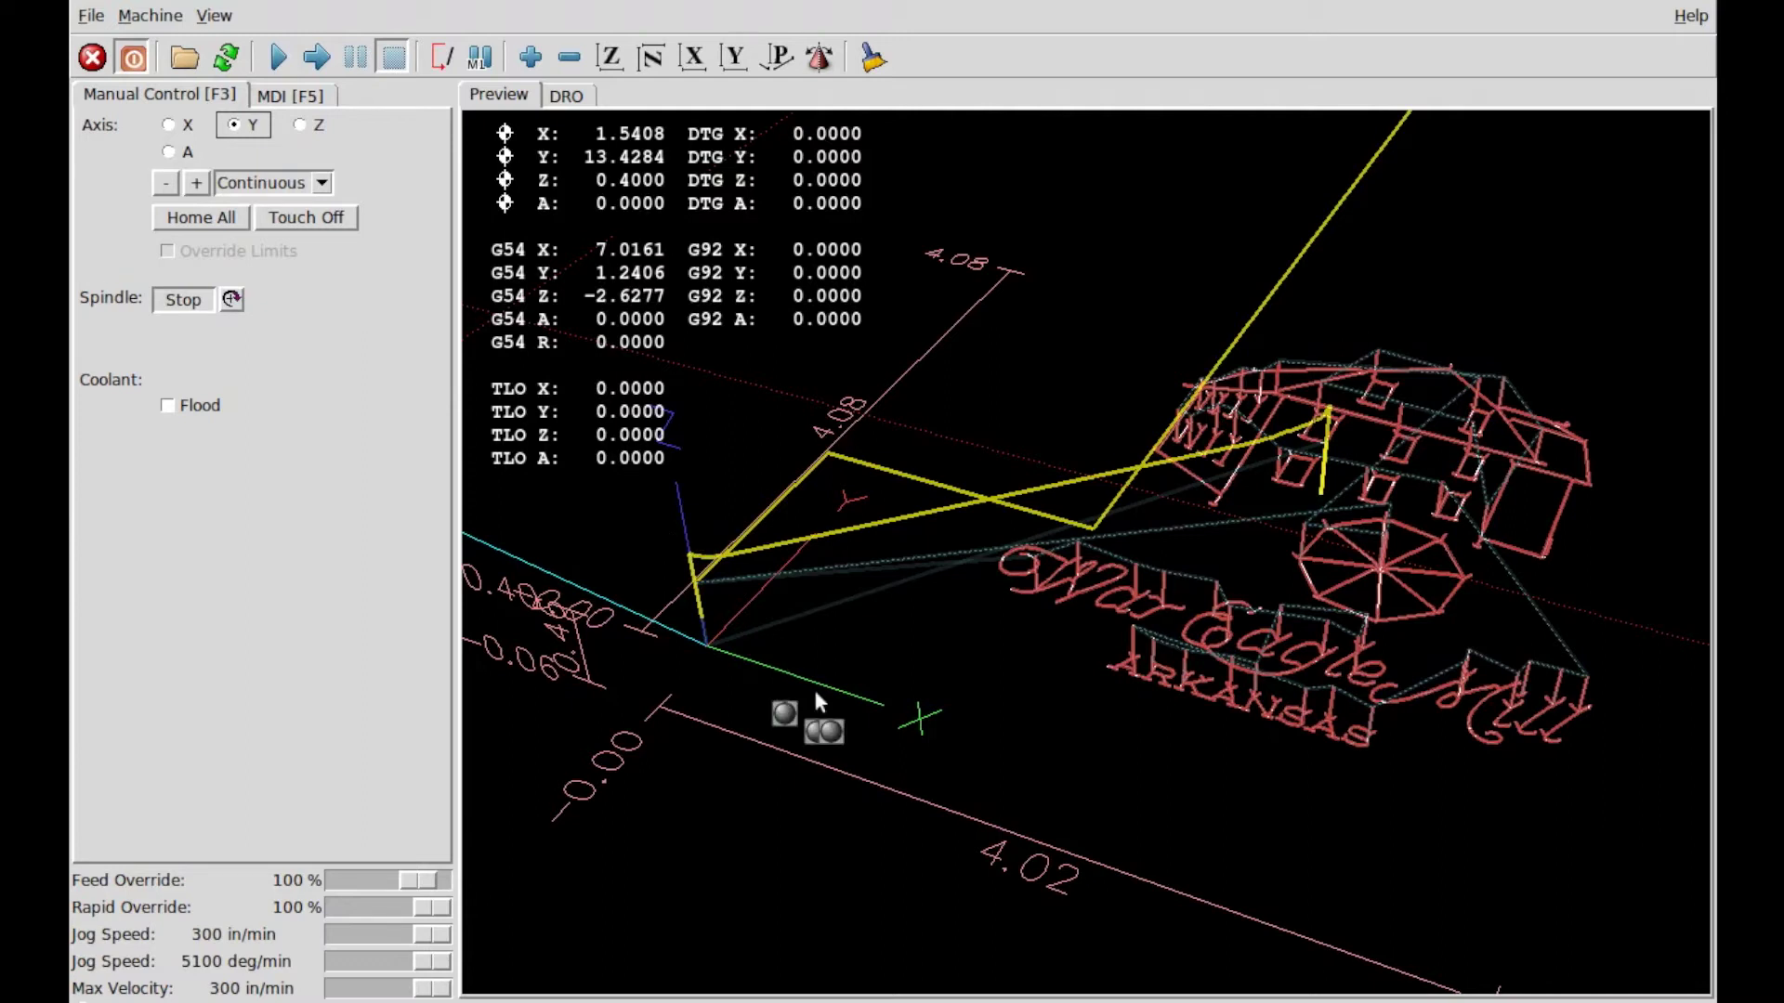
pyautogui.moveTo(818, 699); pyautogui.dragTo(790, 691)
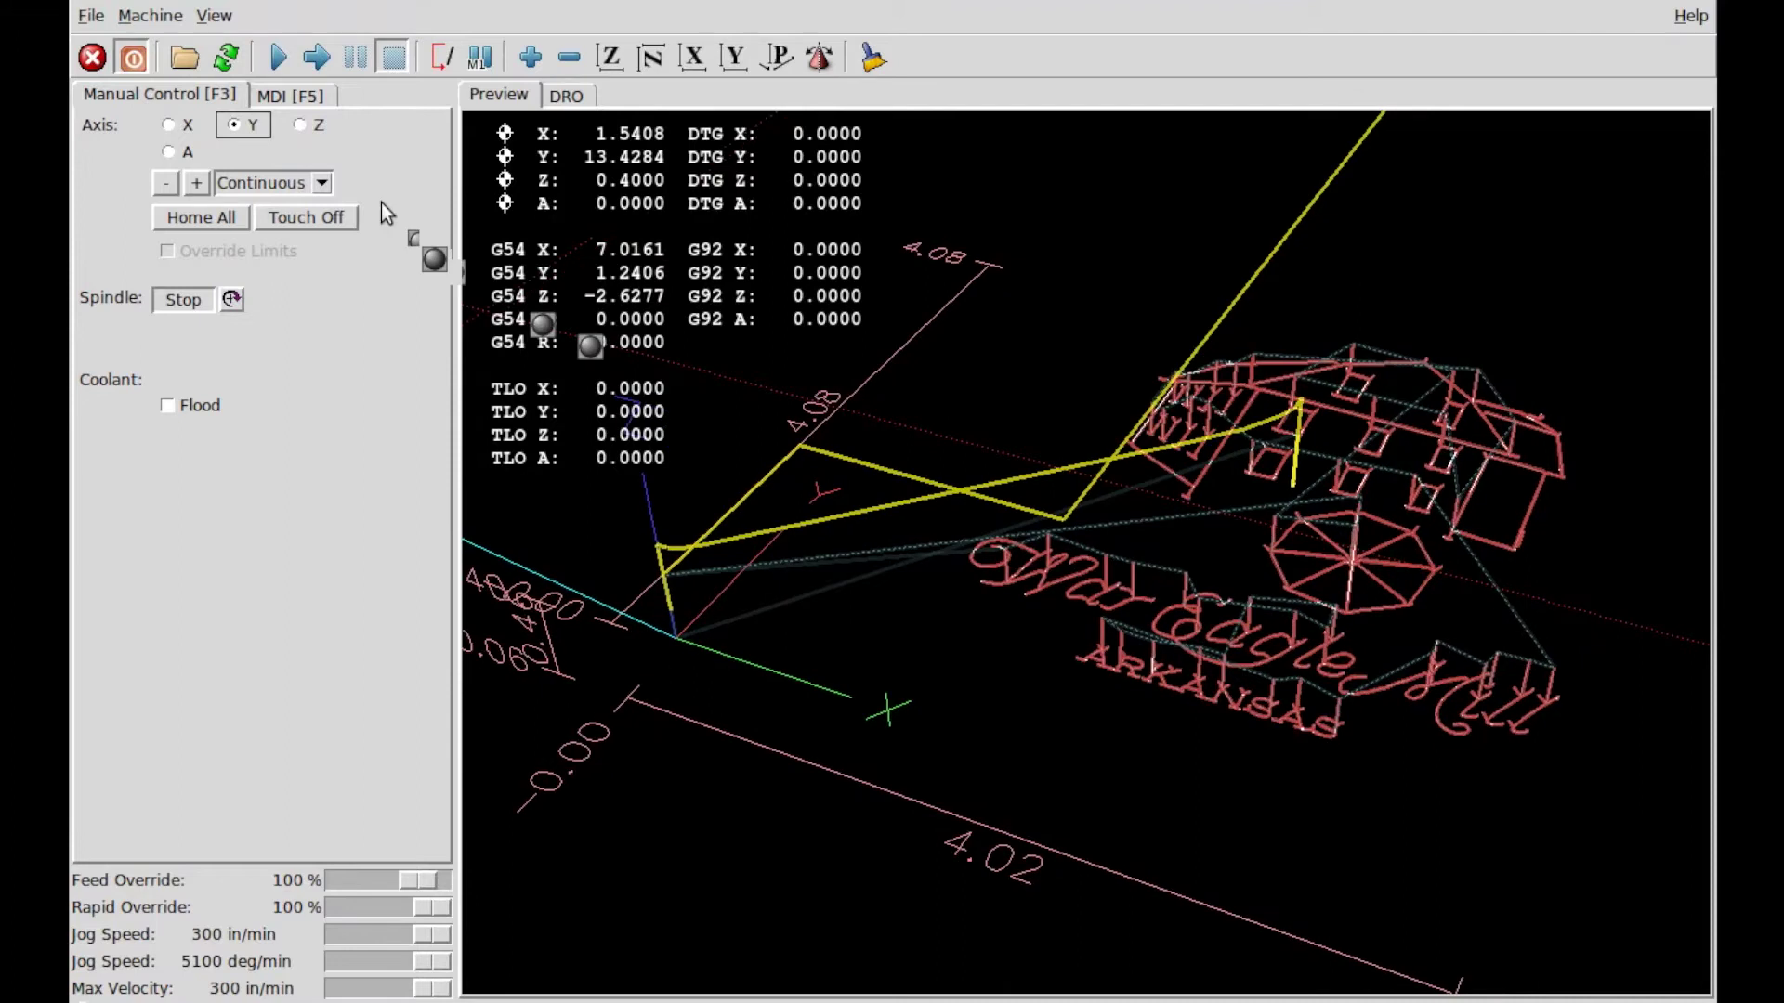
pyautogui.press('o')
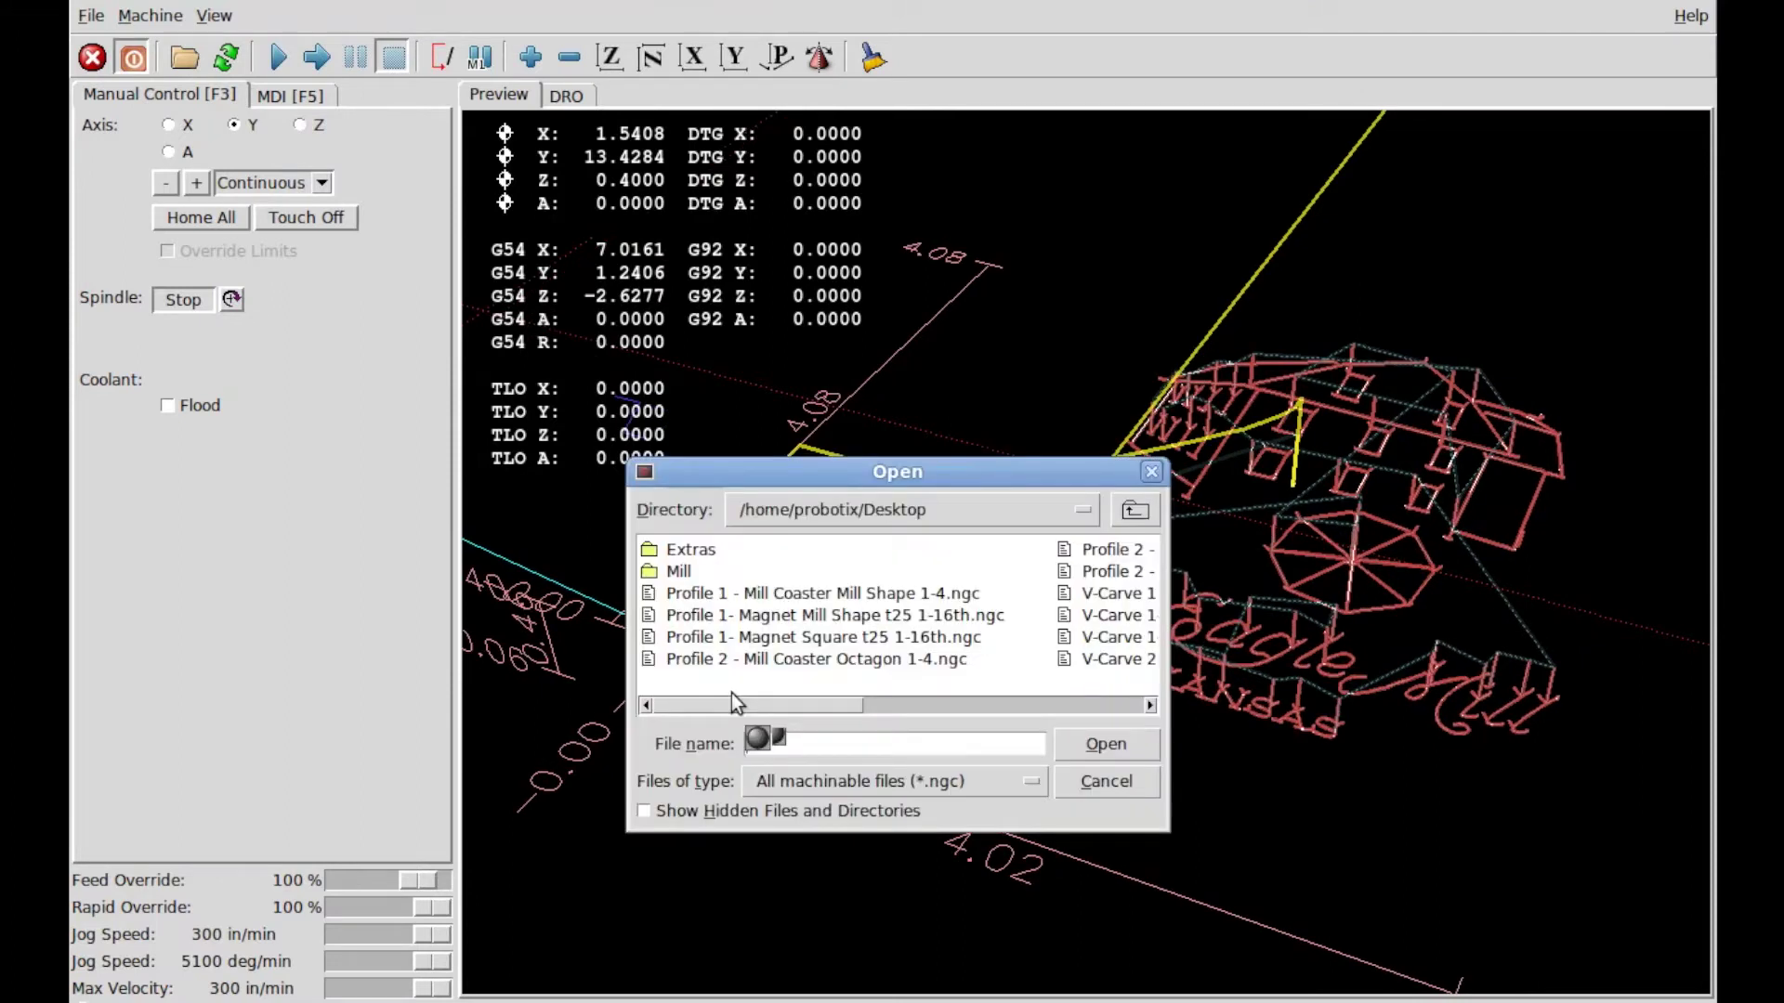
pyautogui.doubleClick(761, 658)
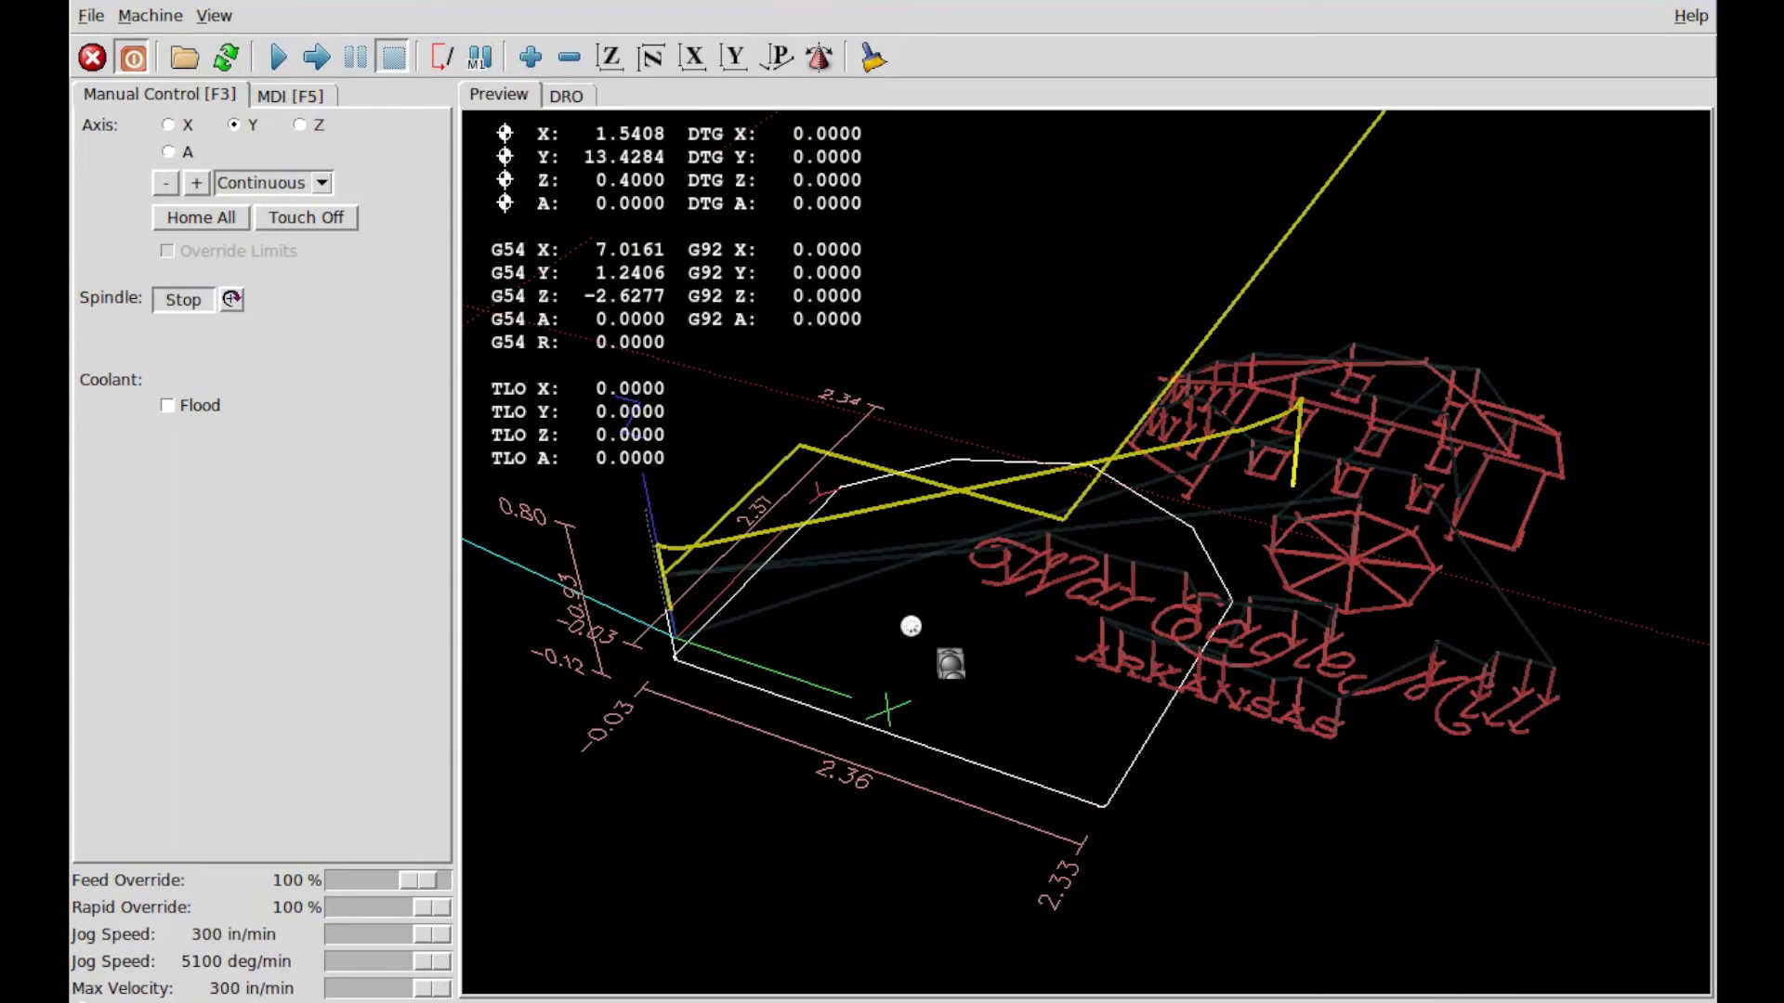
pyautogui.moveTo(911, 626); pyautogui.dragTo(907, 685, button='middle')
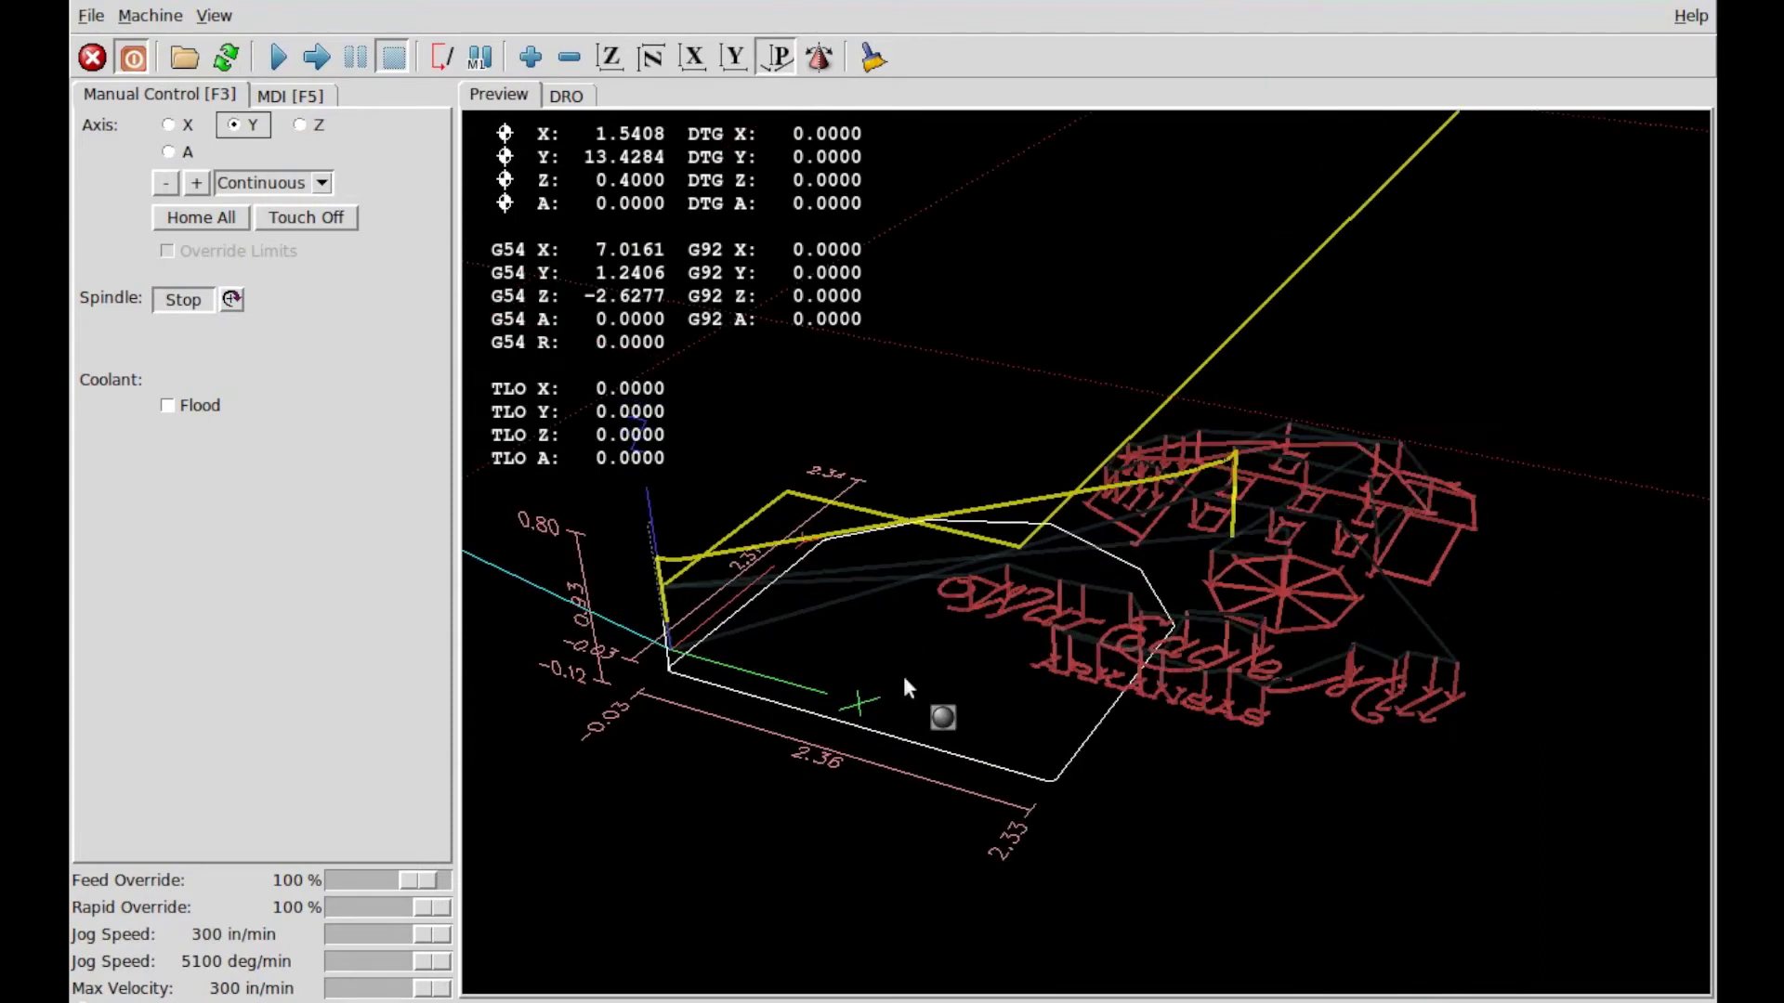
# Load "Profile 1 - Mill Coaster Mill Shape 1-4.ngc" from the Desktop folder.
pyautogui.click(178, 59)
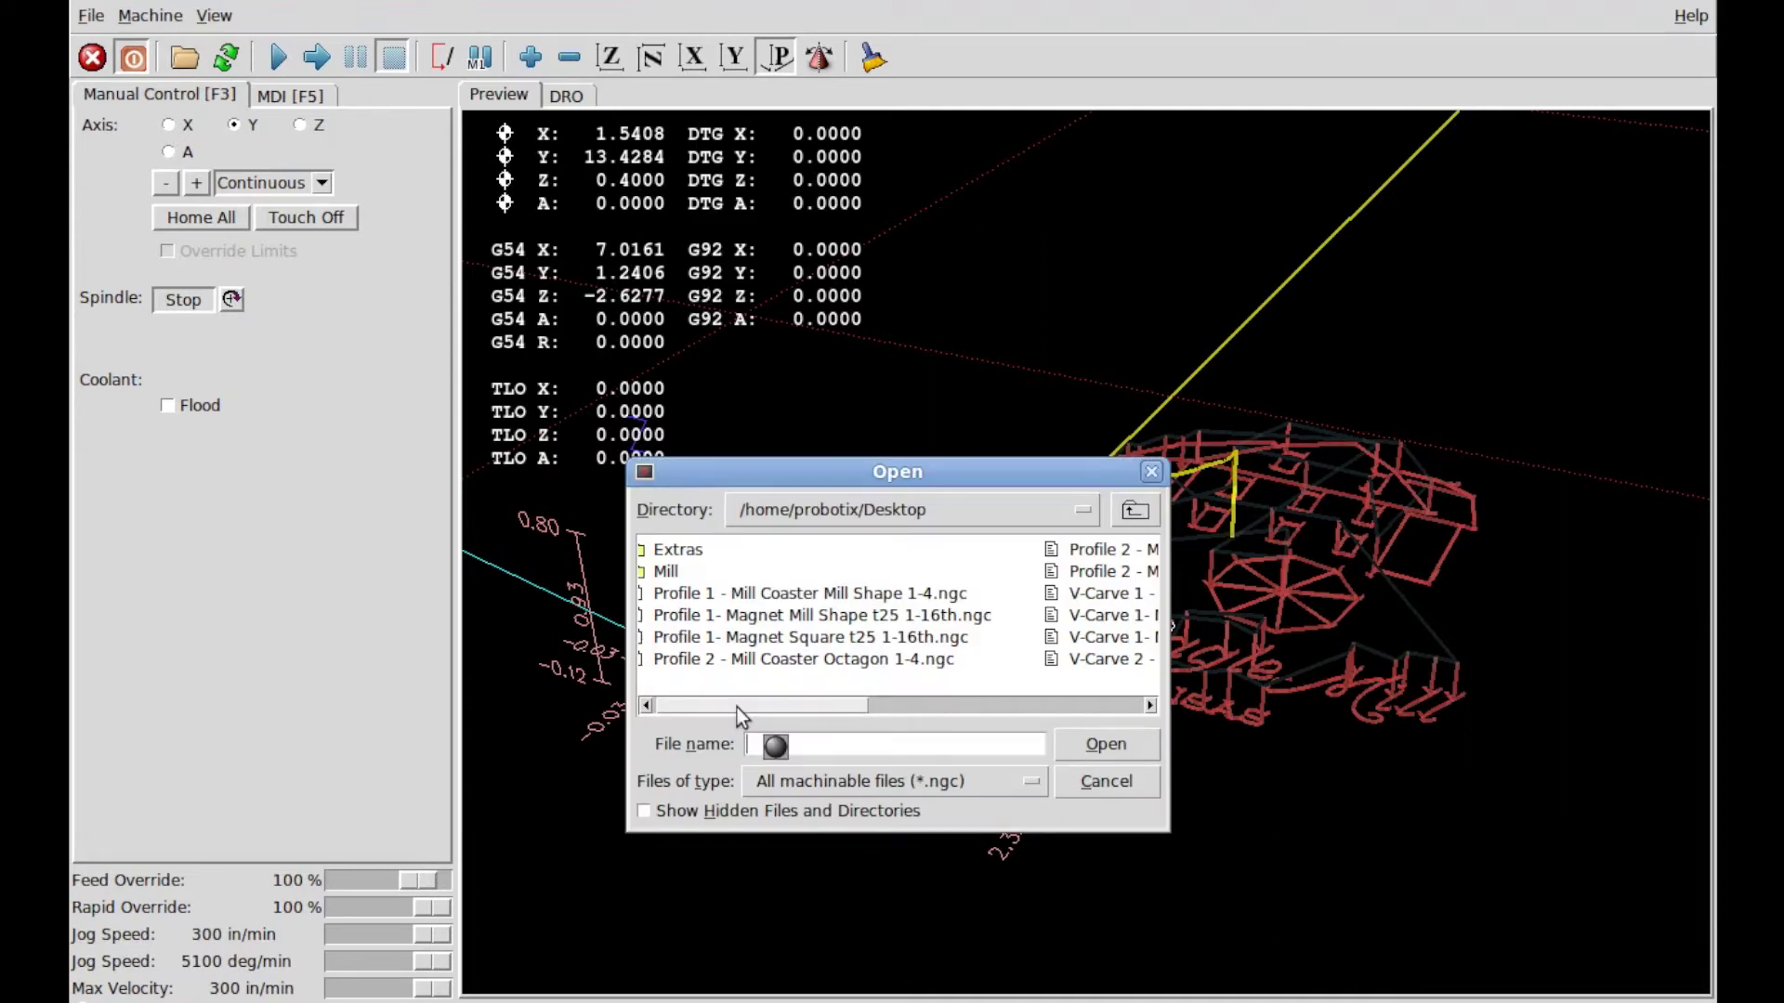
pyautogui.doubleClick(738, 658)
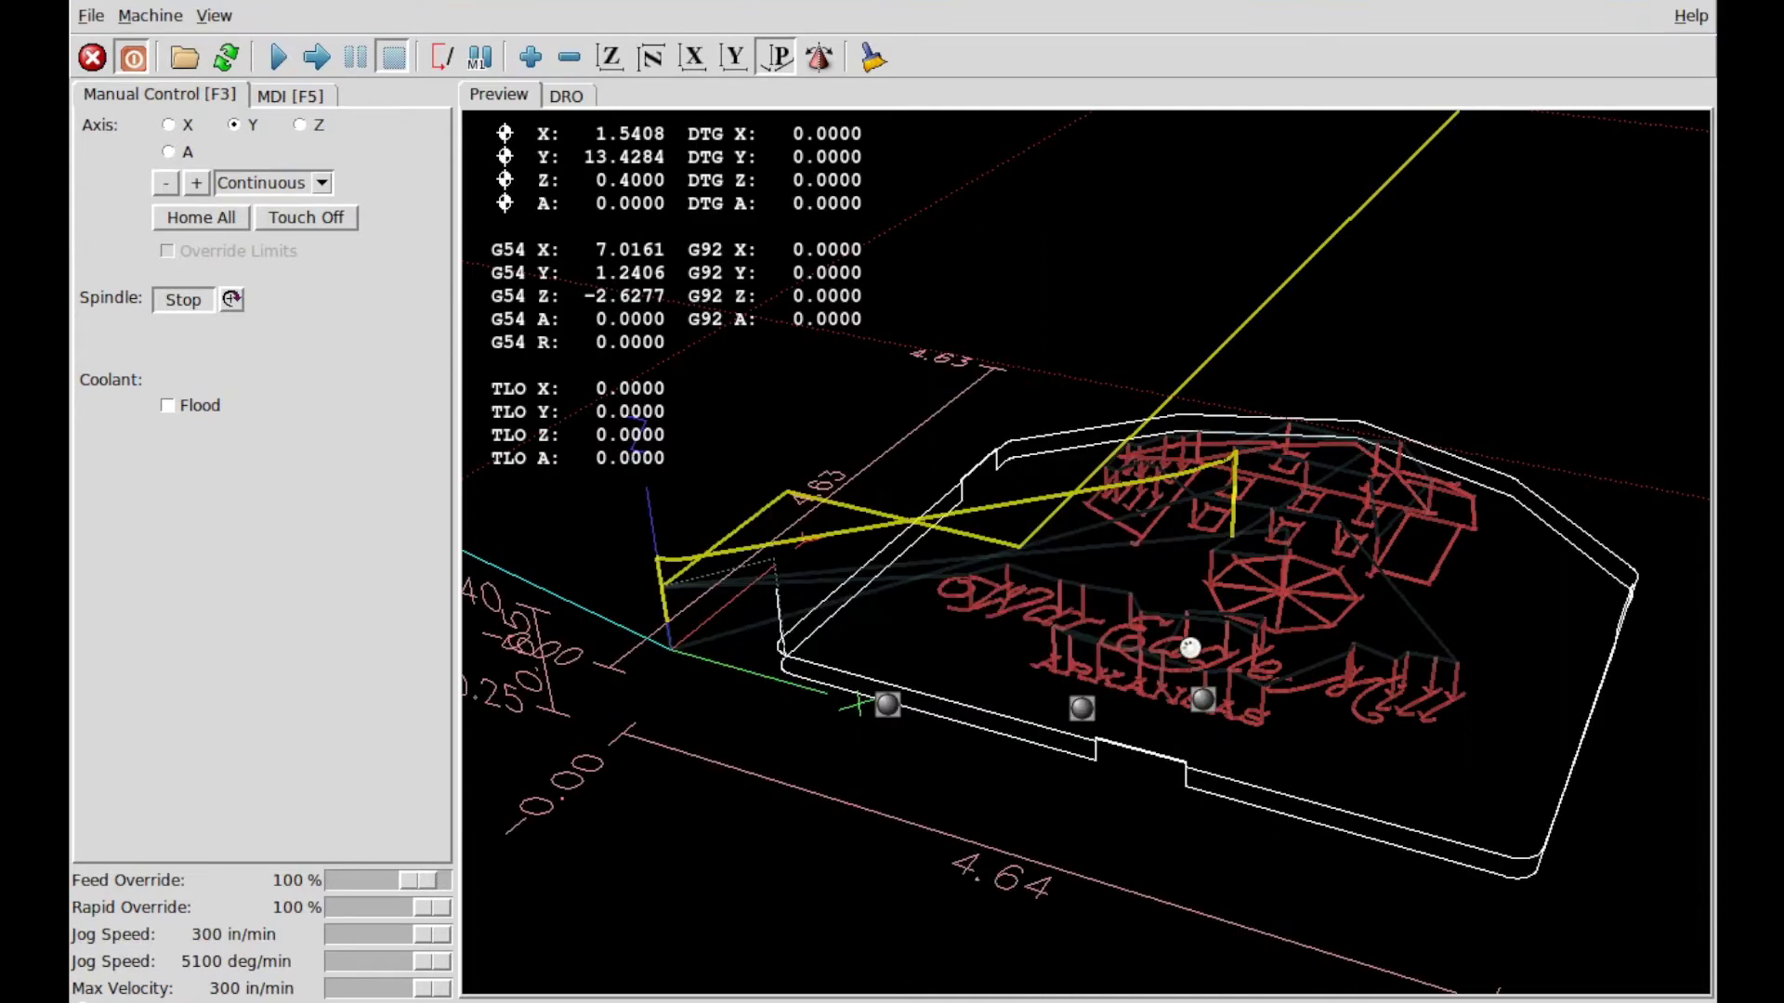
pyautogui.scroll(-3, 1219, 512)
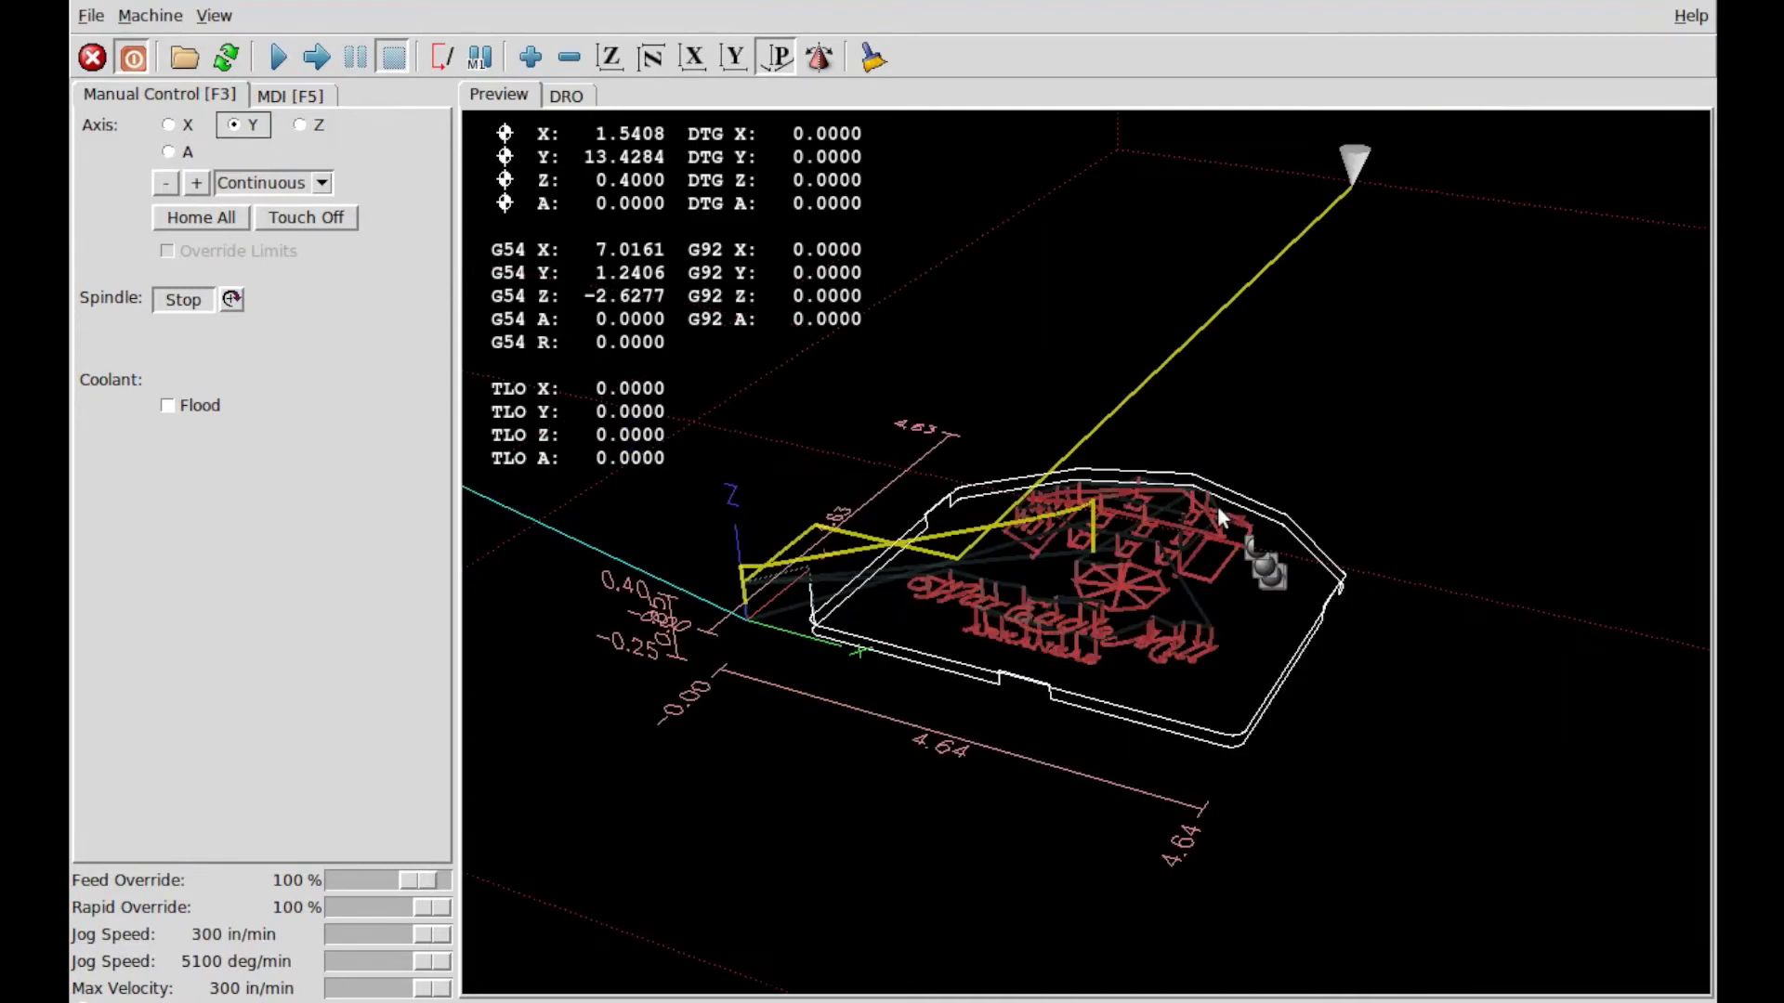
# Examine the coaster's profile outline around the V-carved design from several angles and clear the live plot.
pyautogui.moveTo(1217, 505); pyautogui.dragTo(948, 457, button='middle')
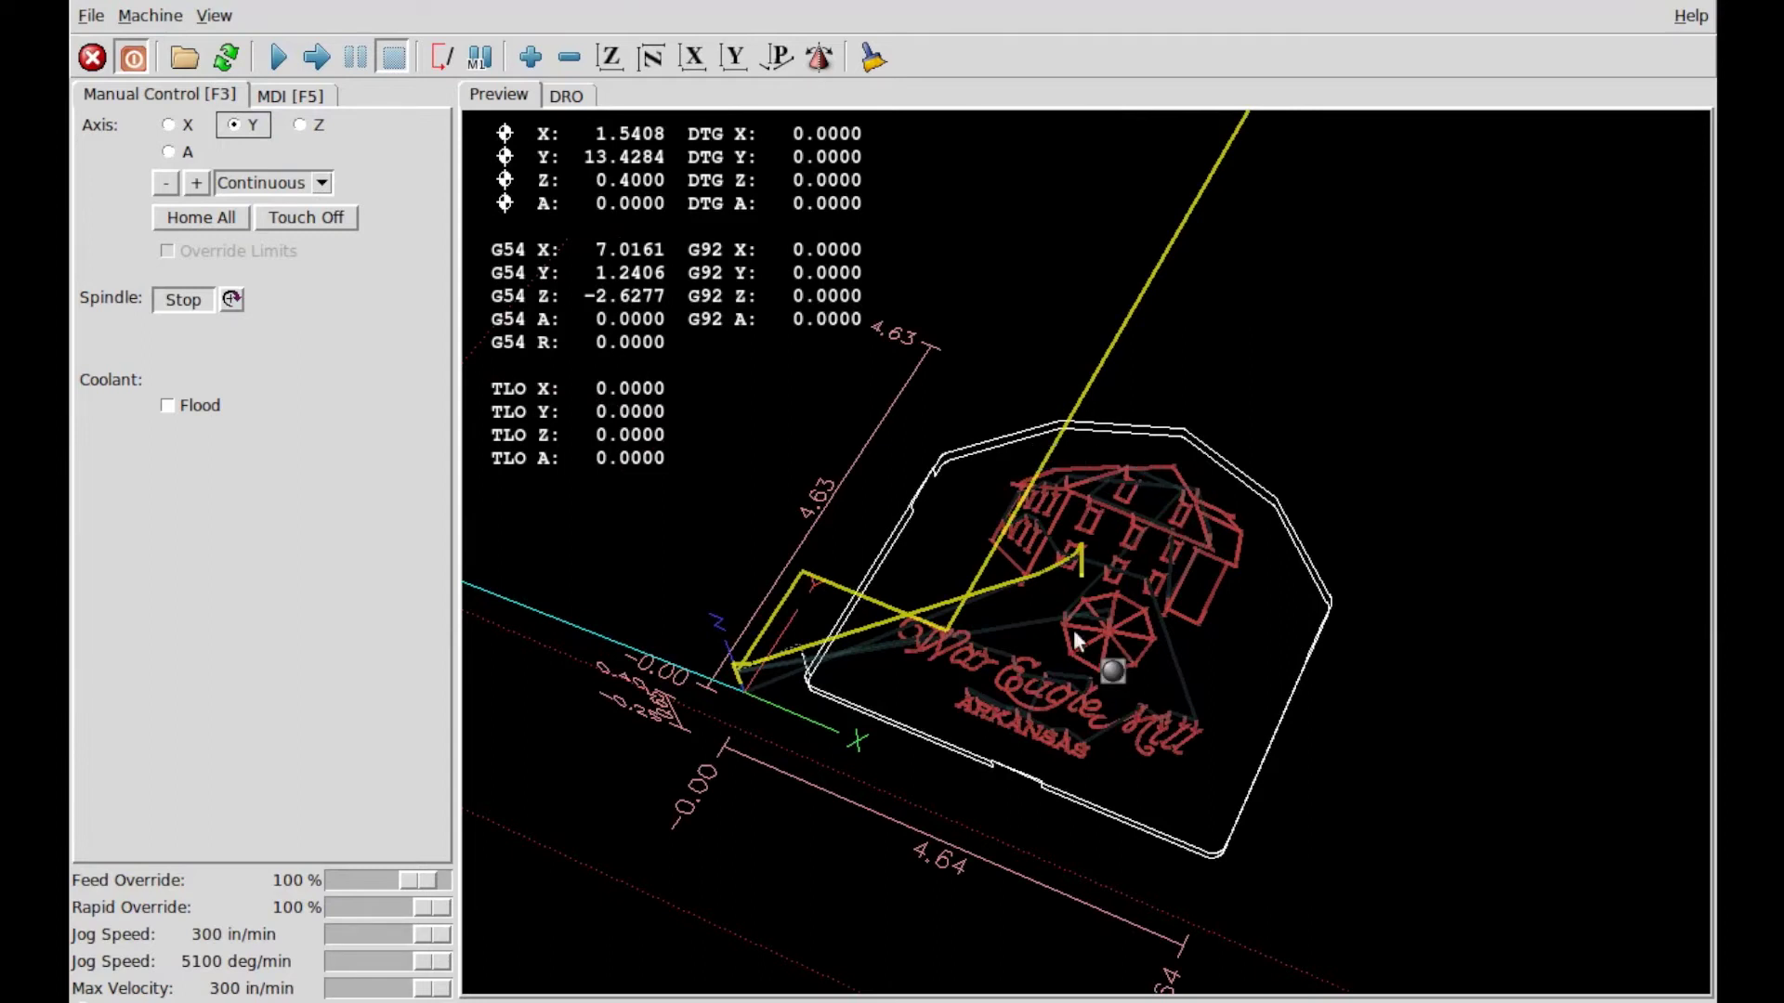
pyautogui.moveTo(1075, 641); pyautogui.dragTo(1117, 678, button='middle')
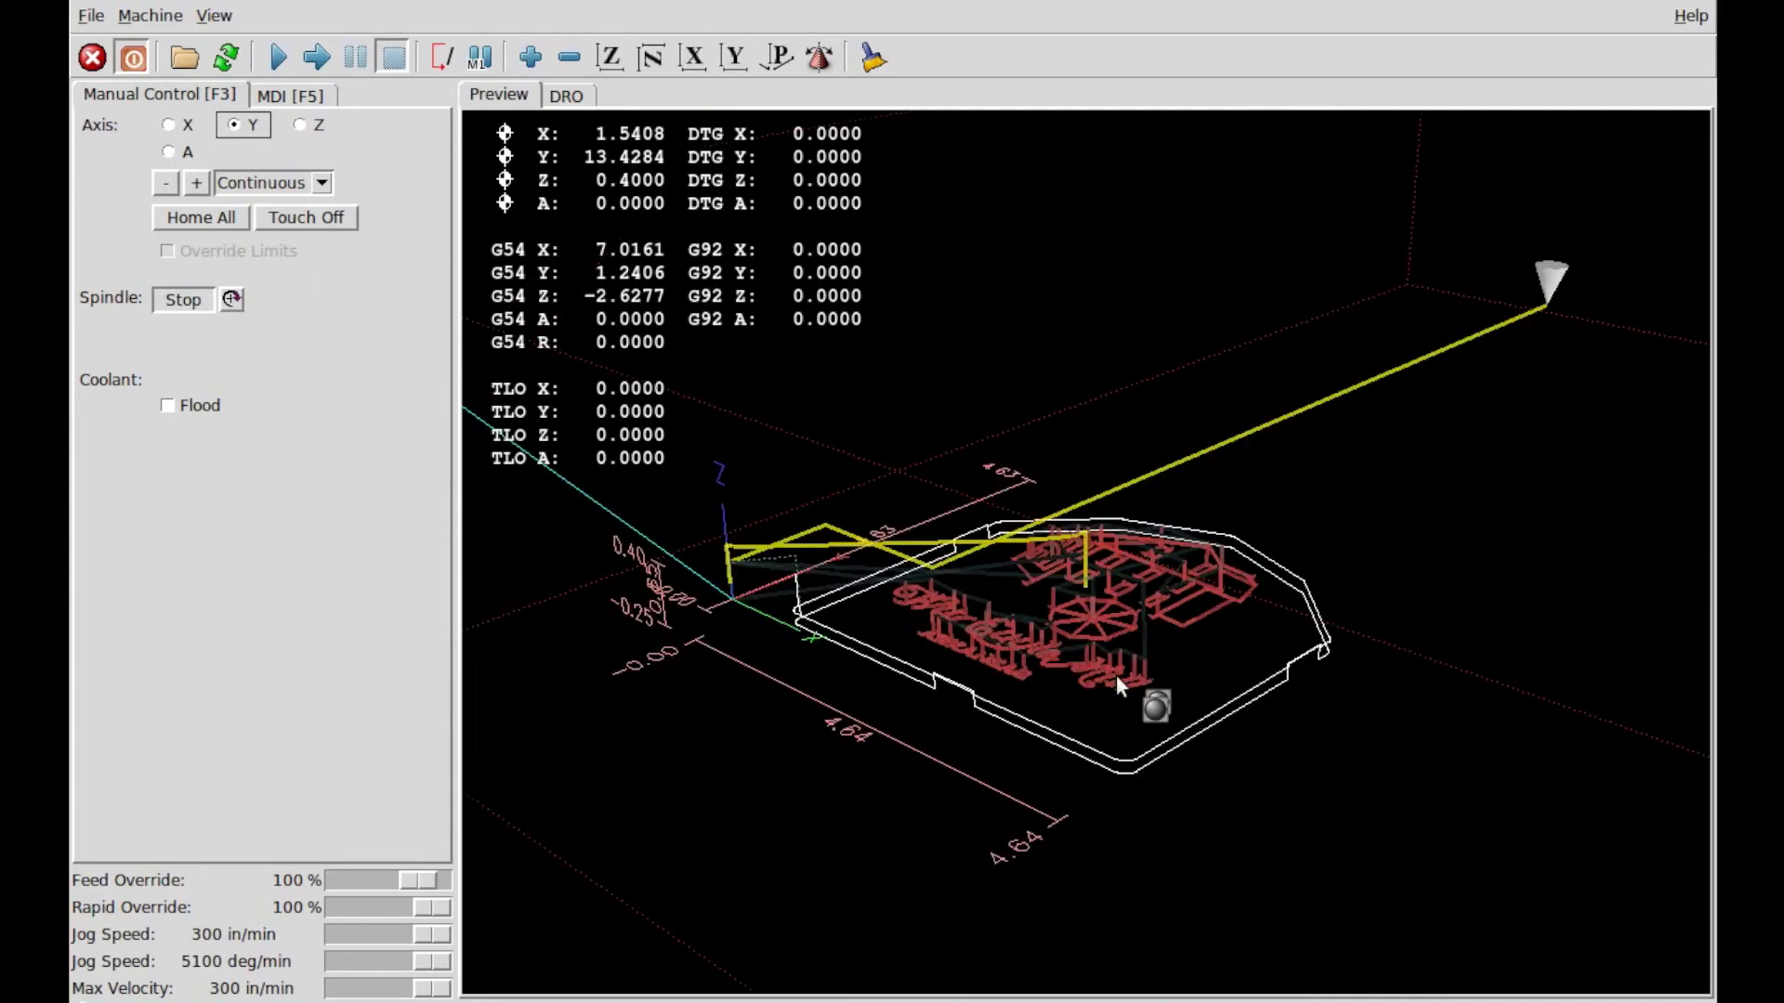
pyautogui.moveTo(1117, 675); pyautogui.dragTo(1163, 693, button='middle')
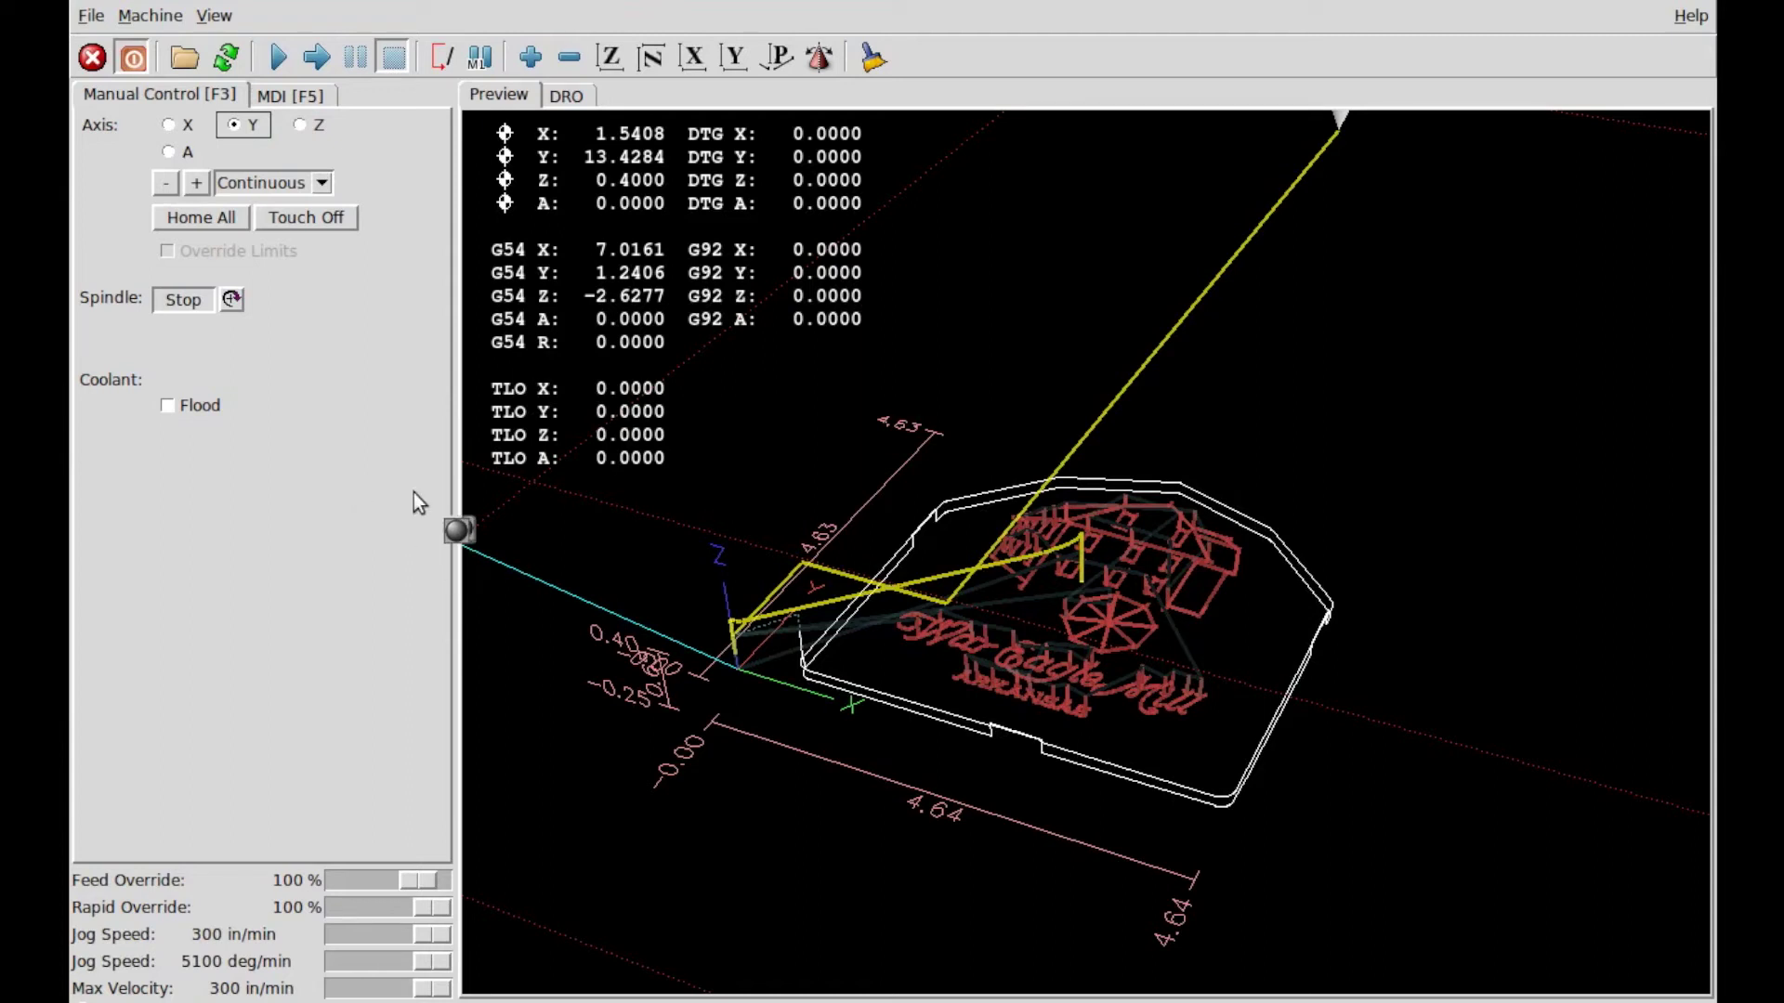
pyautogui.click(861, 67)
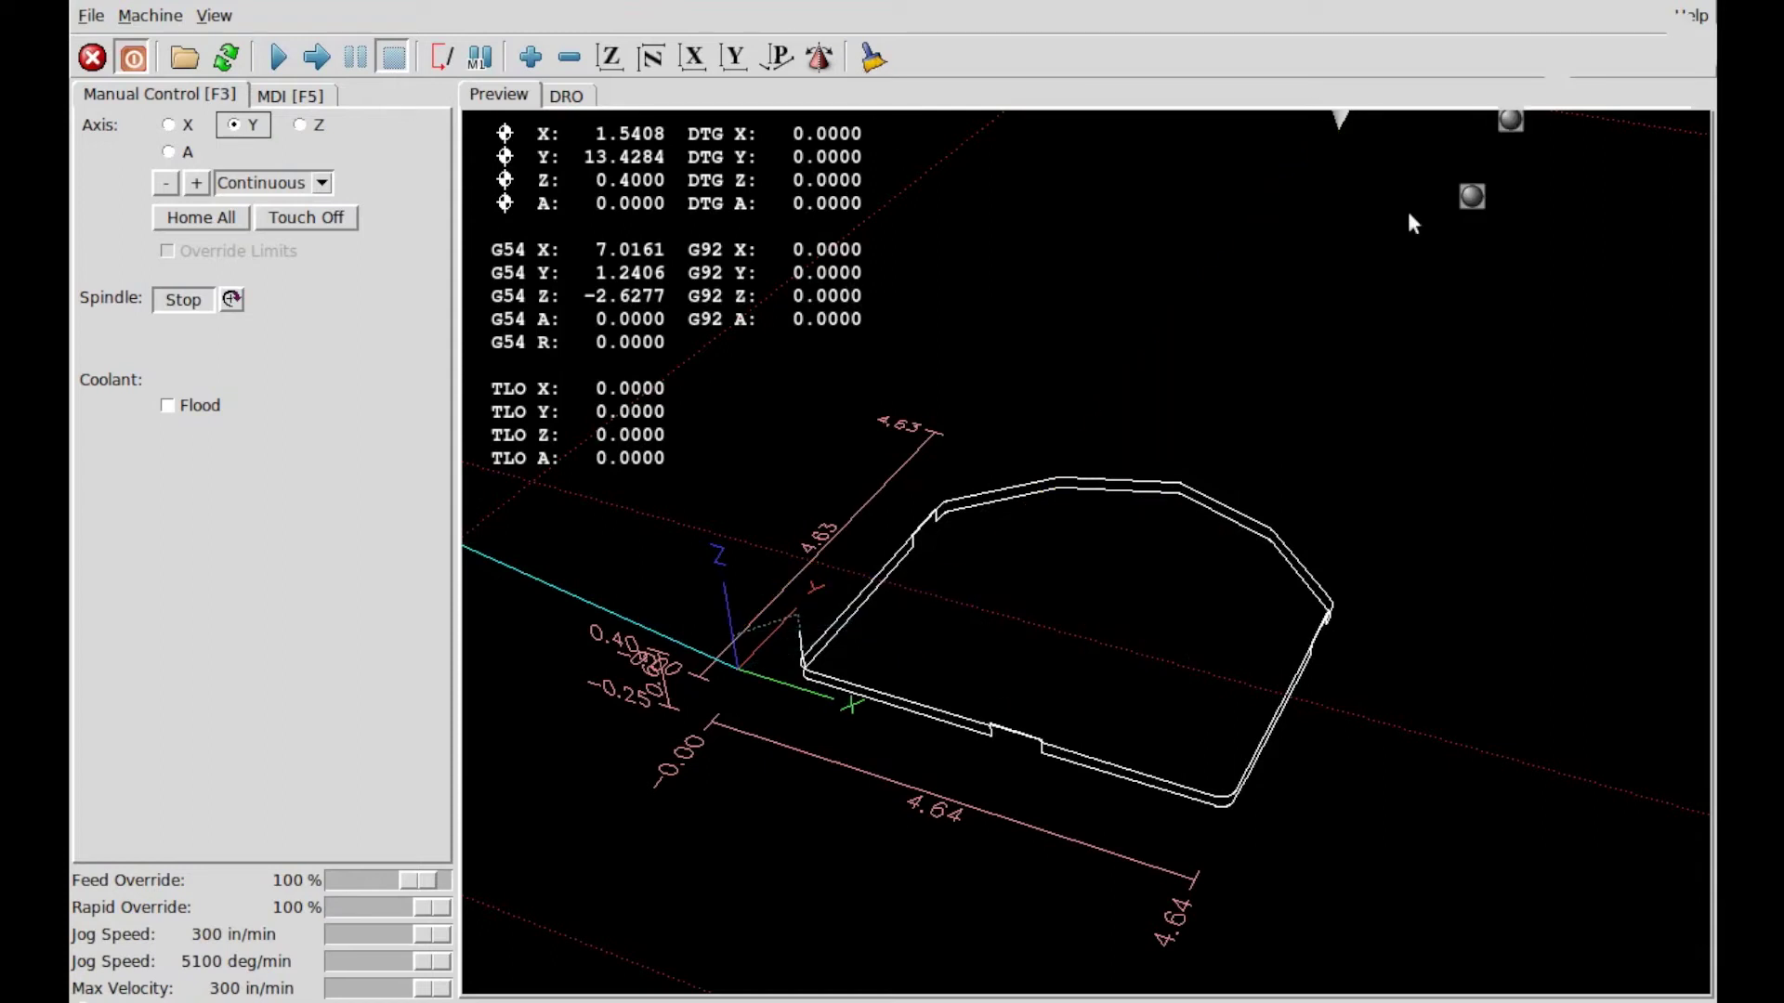